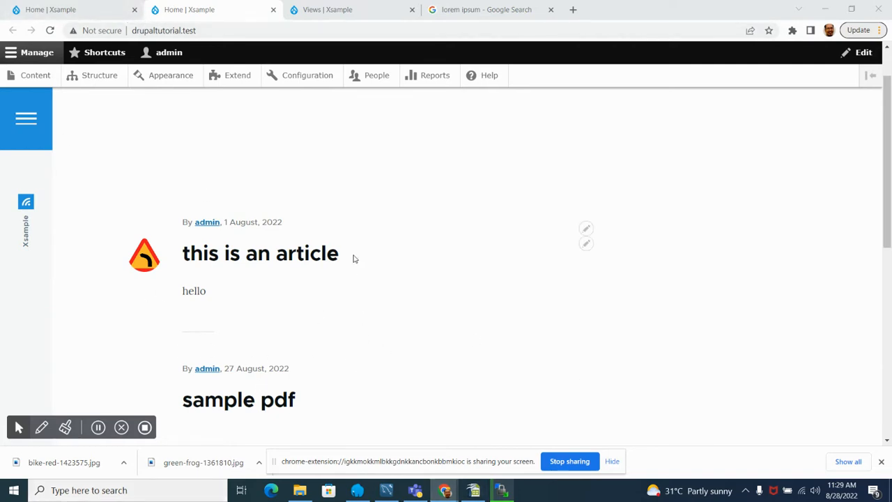
# Step: Open the list of content types in the site's structure administration
pyautogui.scroll(1, 354, 259)
pyautogui.scroll(-4, 349, 259)
pyautogui.scroll(3, 348, 259)
pyautogui.scroll(-2, 350, 261)
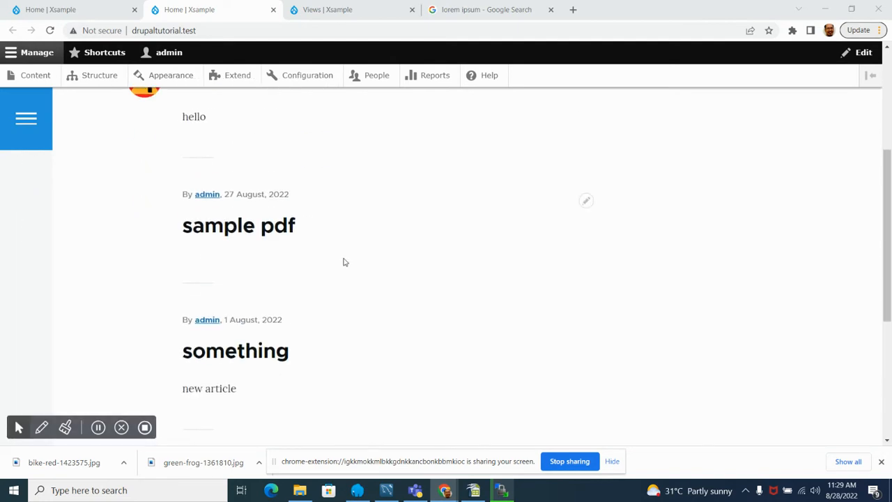
pyautogui.click(96, 78)
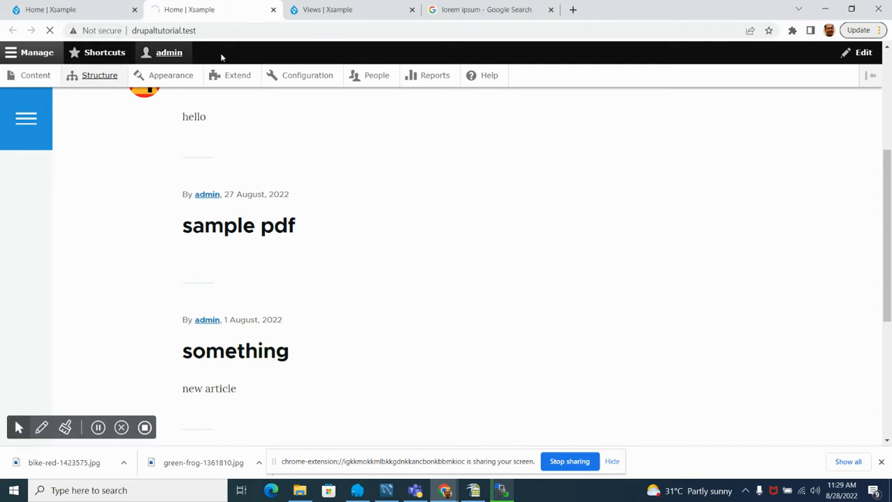
pyautogui.scroll(-2, 63, 219)
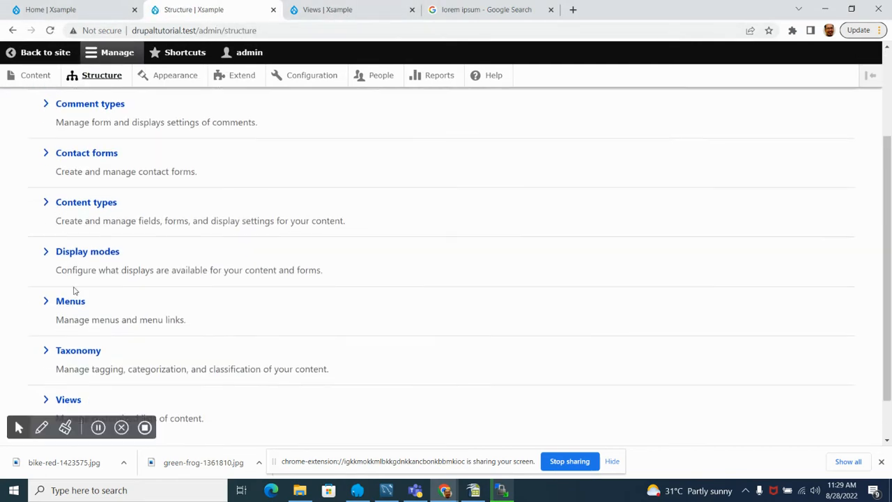
pyautogui.click(91, 209)
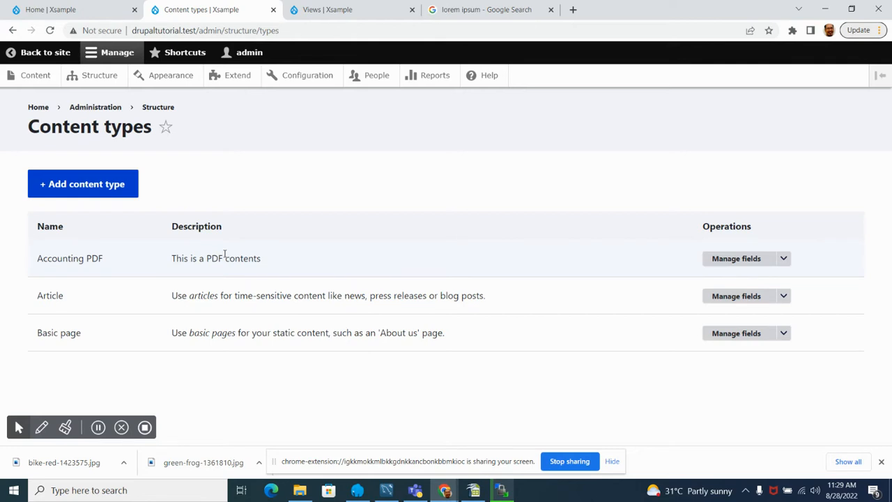
# Step: Review the posts listed on the Xsample home page
pyautogui.click(49, 10)
pyautogui.scroll(-3, 293, 313)
pyautogui.scroll(3, 272, 329)
pyautogui.scroll(-3, 269, 327)
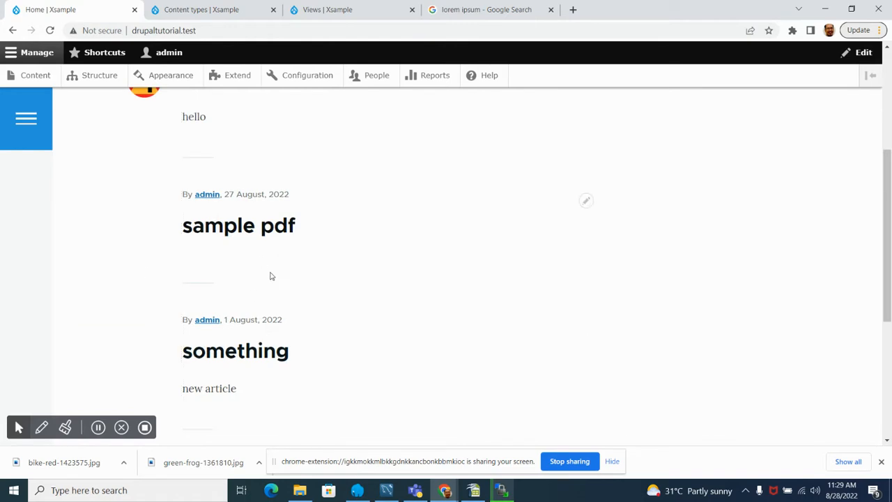
pyautogui.scroll(-2, 191, 265)
pyautogui.scroll(3, 186, 280)
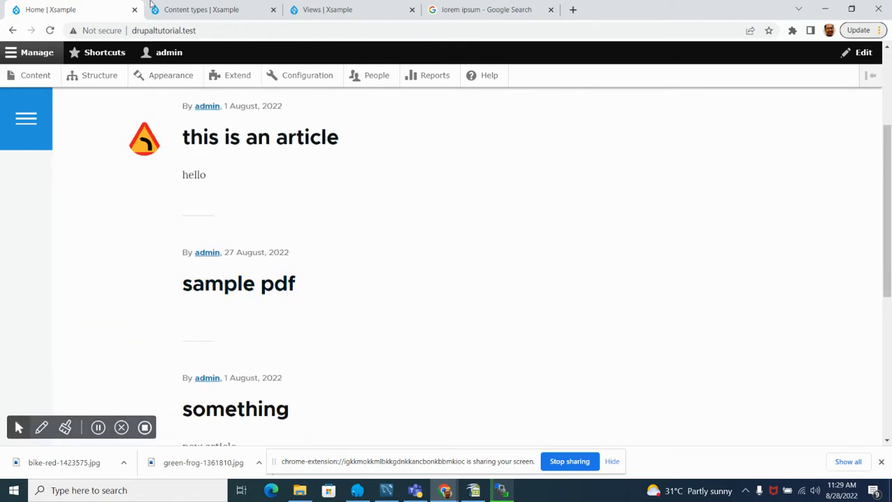
# Step: Open the content administration page in a new browser tab, keeping the content types list open
pyautogui.click(189, 9)
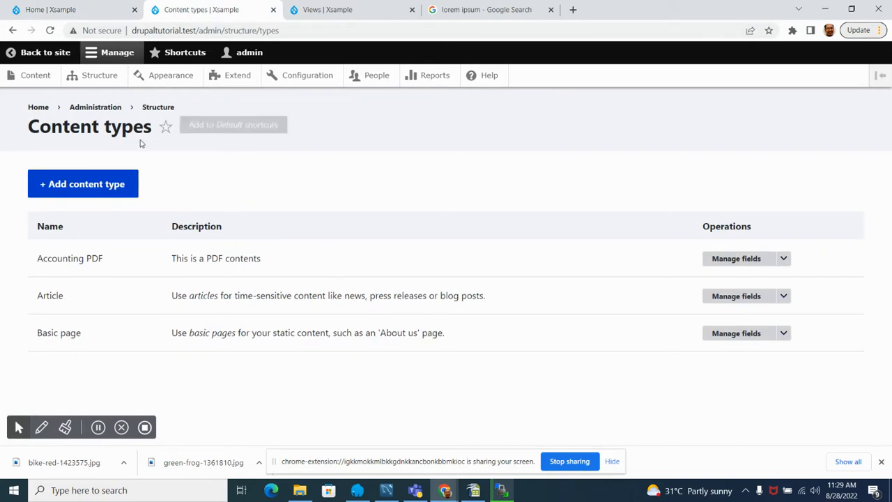
pyautogui.rightClick(40, 76)
pyautogui.click(86, 81)
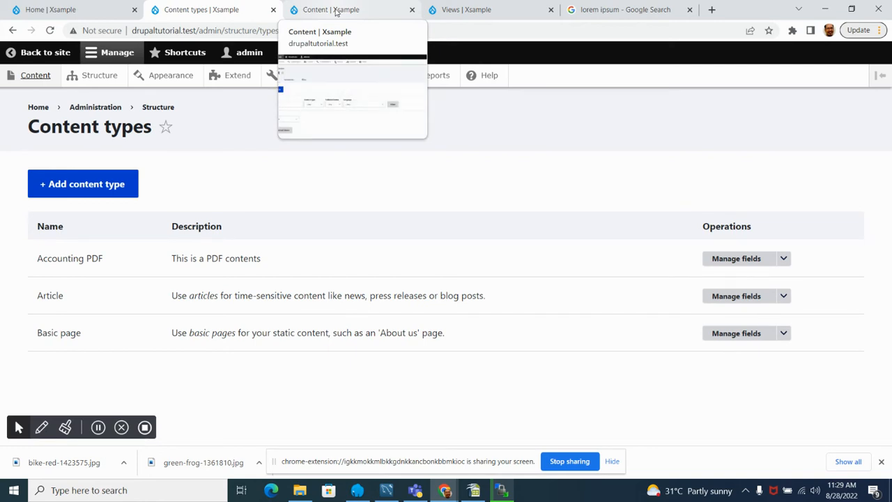
pyautogui.click(337, 11)
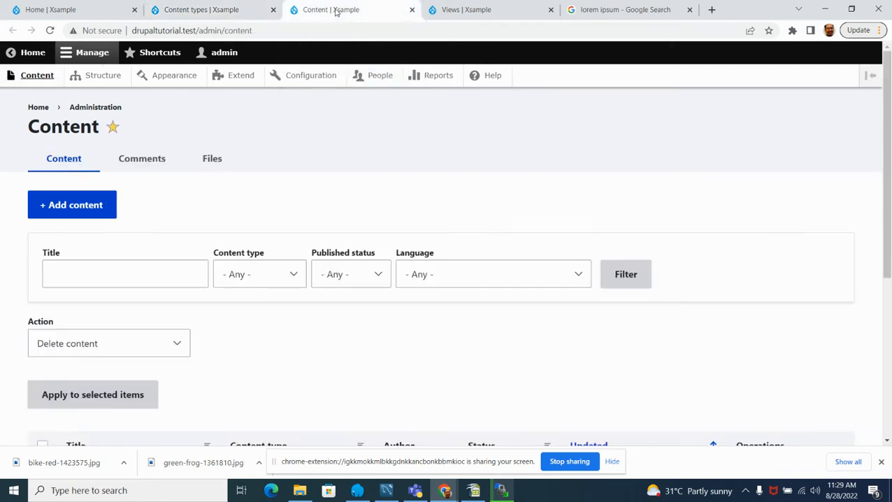
# Step: Compare the home page posts with the content types list and the content administration page
pyautogui.click(60, 5)
pyautogui.scroll(-7, 220, 318)
pyautogui.scroll(2, 221, 317)
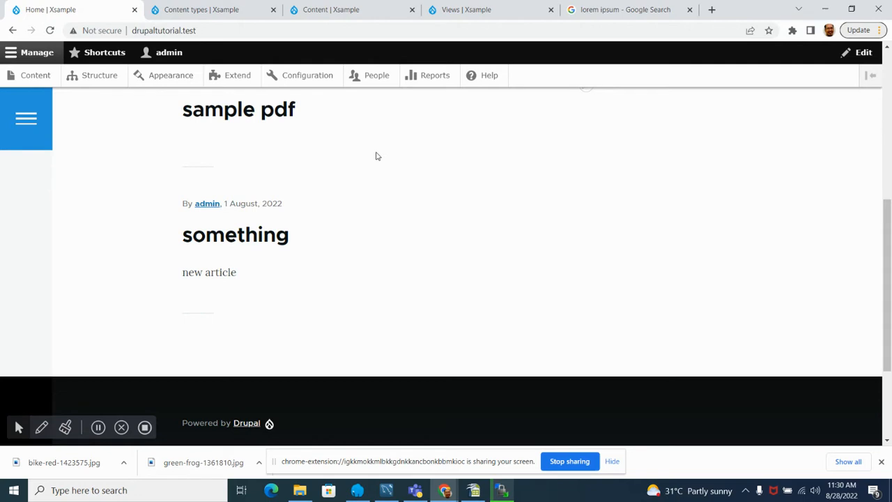
pyautogui.scroll(3, 144, 179)
pyautogui.click(202, 10)
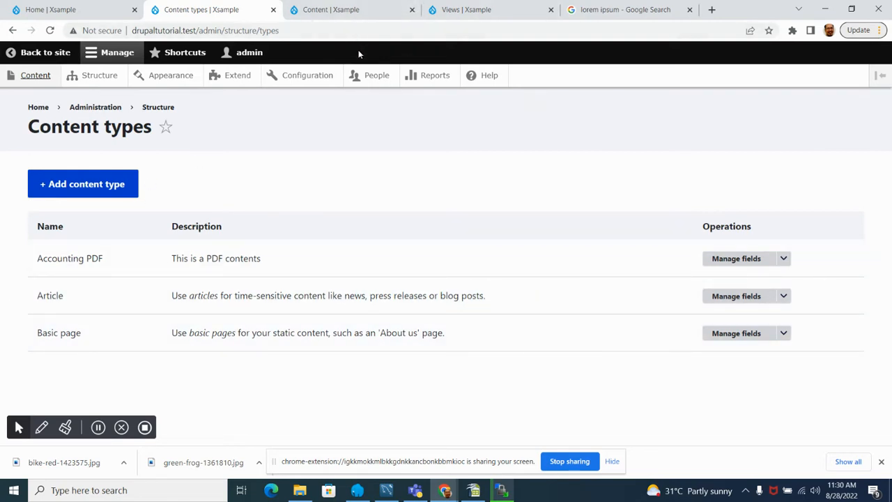
pyautogui.click(335, 8)
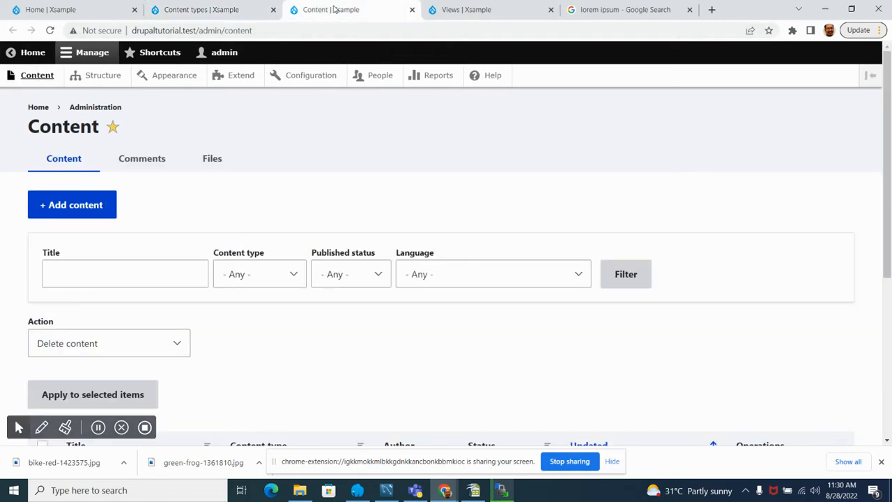
pyautogui.click(183, 10)
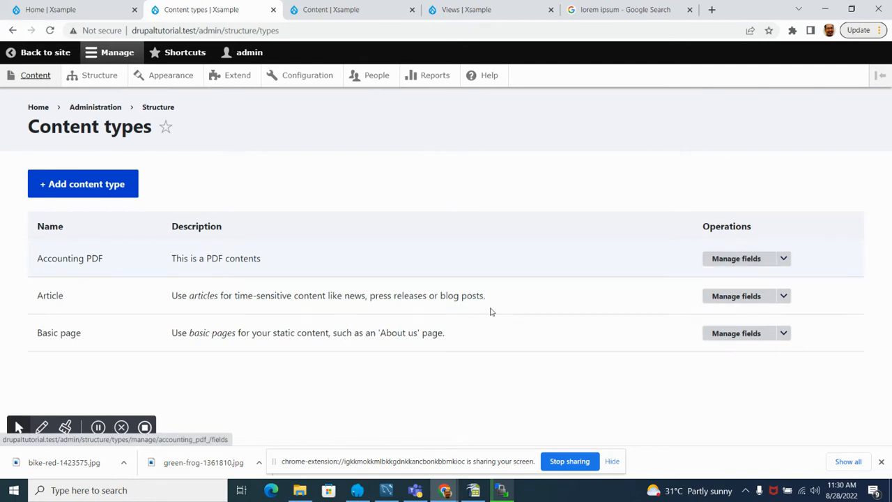
# Step: Open the field management page of the Basic page content type in a new browser tab
pyautogui.rightClick(740, 337)
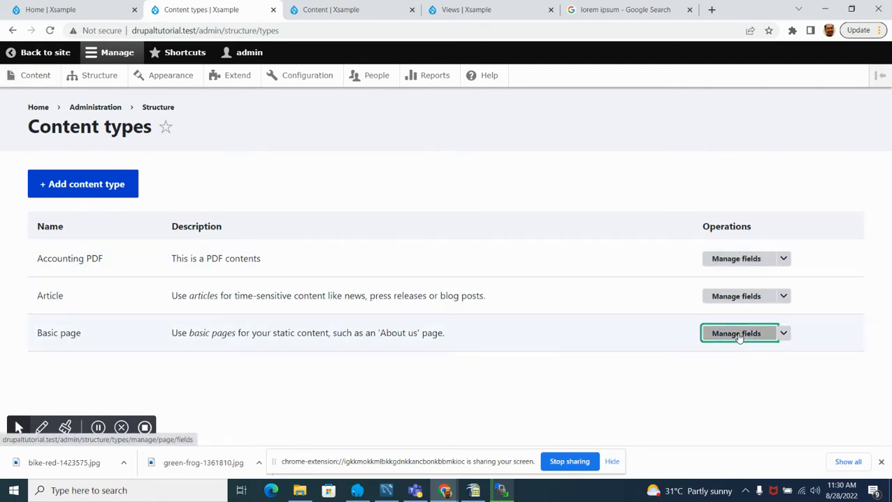
pyautogui.click(762, 343)
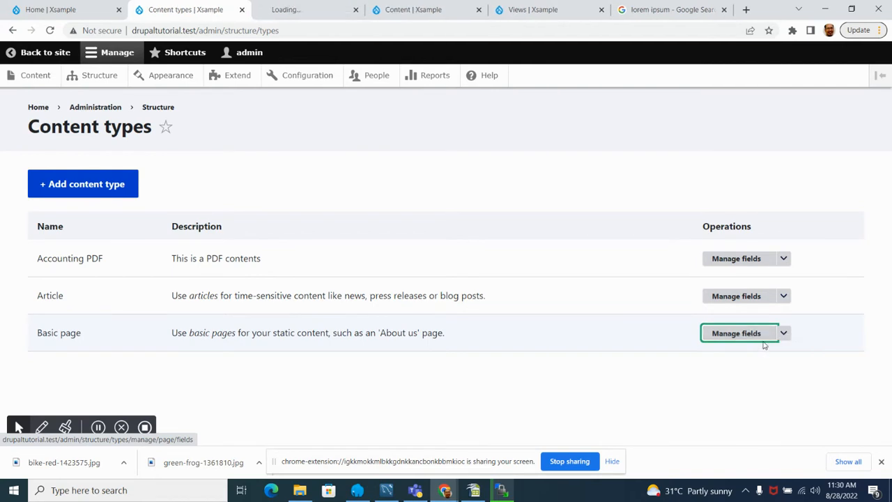
pyautogui.click(297, 7)
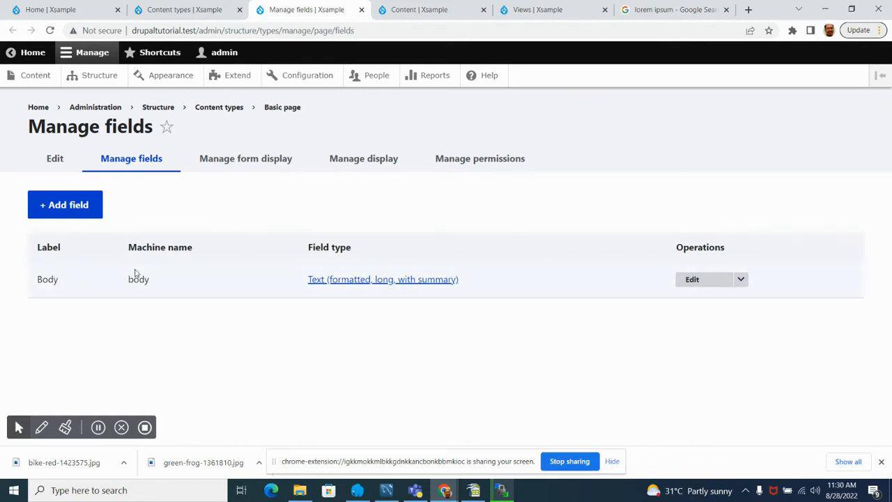
# Step: Open the content administration page in another browser tab and go to its Add content page
pyautogui.rightClick(39, 76)
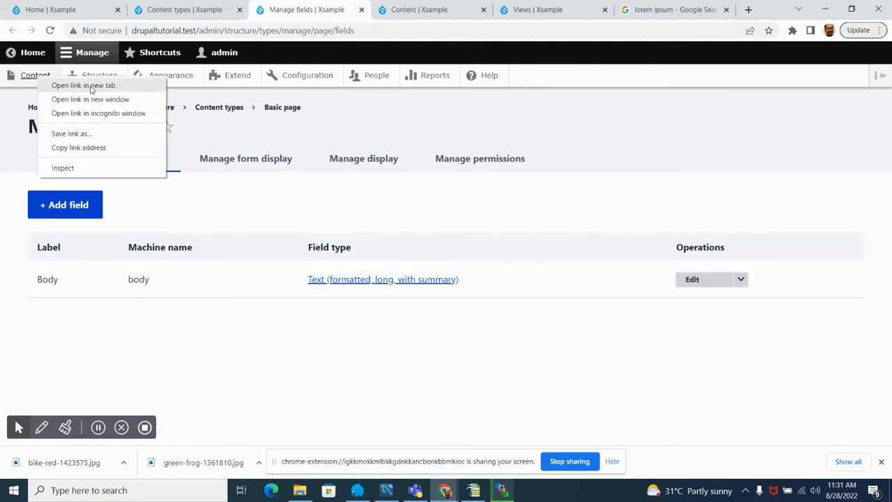
pyautogui.click(76, 85)
pyautogui.click(412, 10)
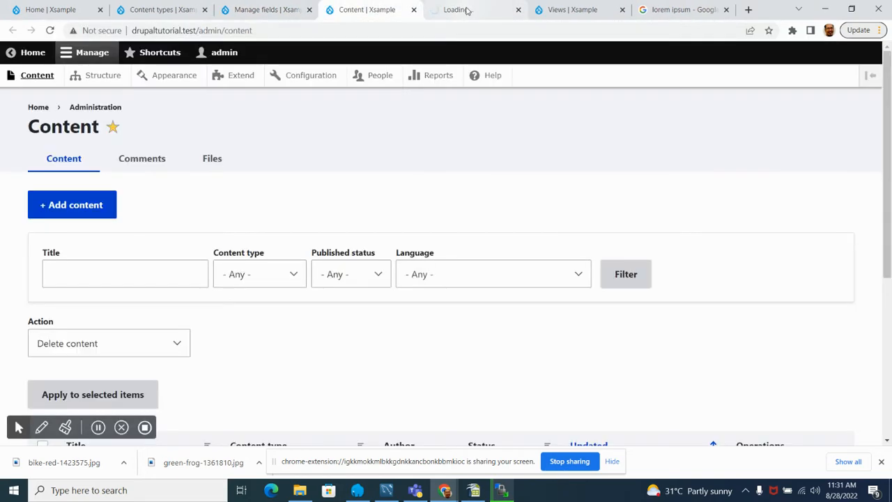
pyautogui.click(469, 9)
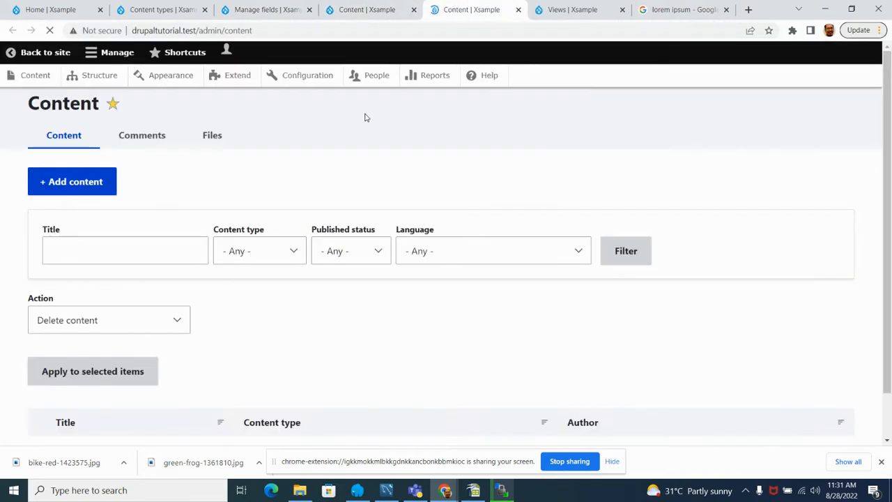
pyautogui.scroll(-3, 175, 264)
pyautogui.scroll(2, 100, 157)
pyautogui.scroll(-3, 135, 269)
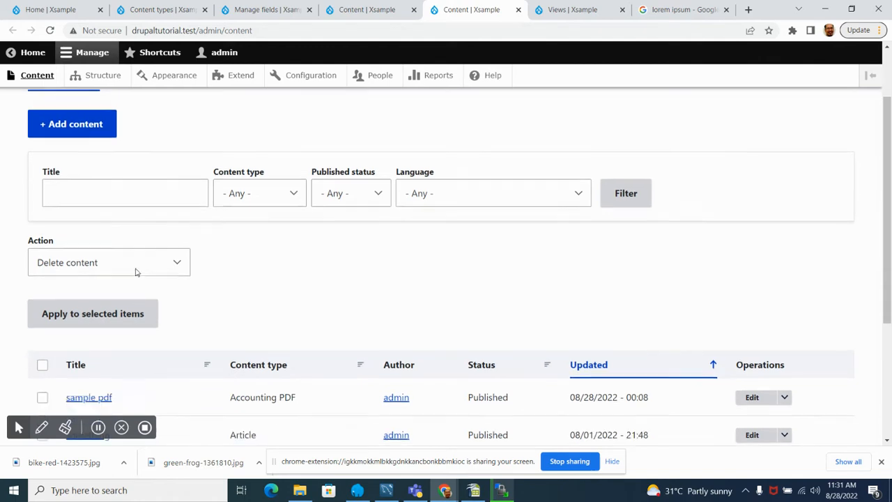
pyautogui.scroll(2, 62, 108)
pyautogui.click(61, 106)
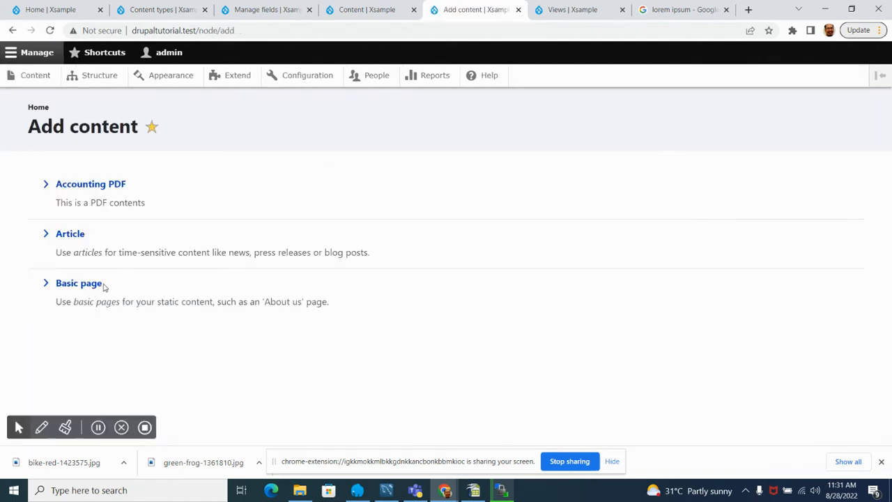
# Step: Open the creation form for a Basic page in a new browser tab and look over its fields
pyautogui.rightClick(78, 286)
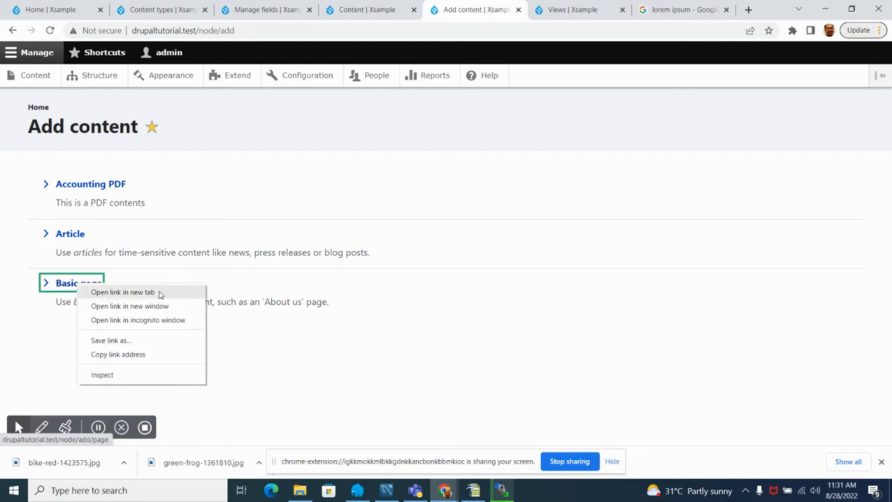
pyautogui.click(161, 291)
pyautogui.click(493, 11)
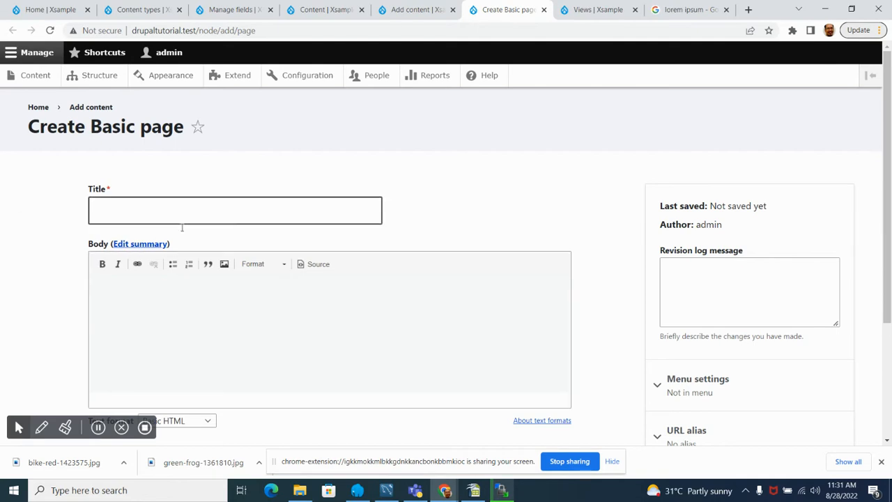
pyautogui.scroll(-3, 246, 349)
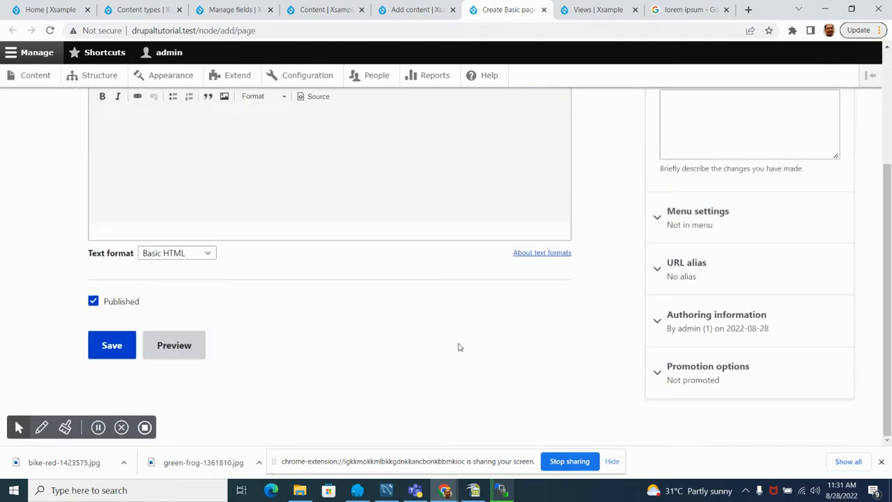
pyautogui.scroll(3, 459, 347)
# Step: Open the creation form for Accounting PDF content in a new browser tab
pyautogui.click(417, 10)
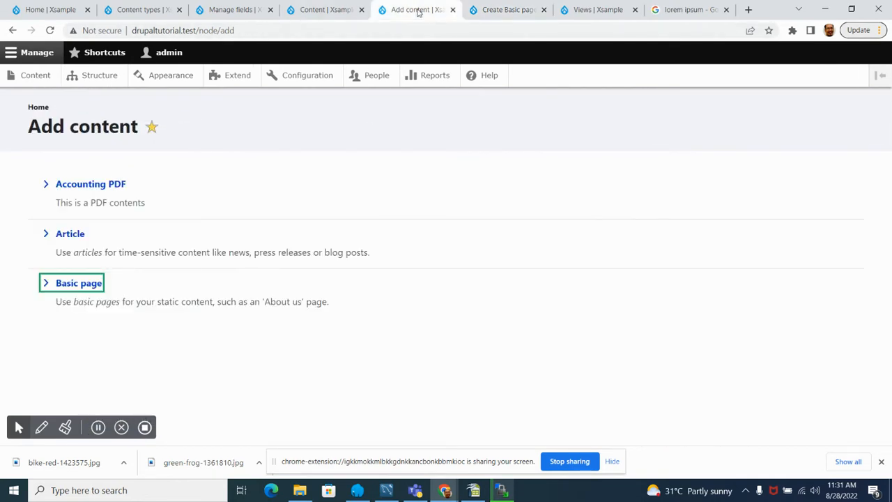
pyautogui.rightClick(80, 185)
pyautogui.click(133, 201)
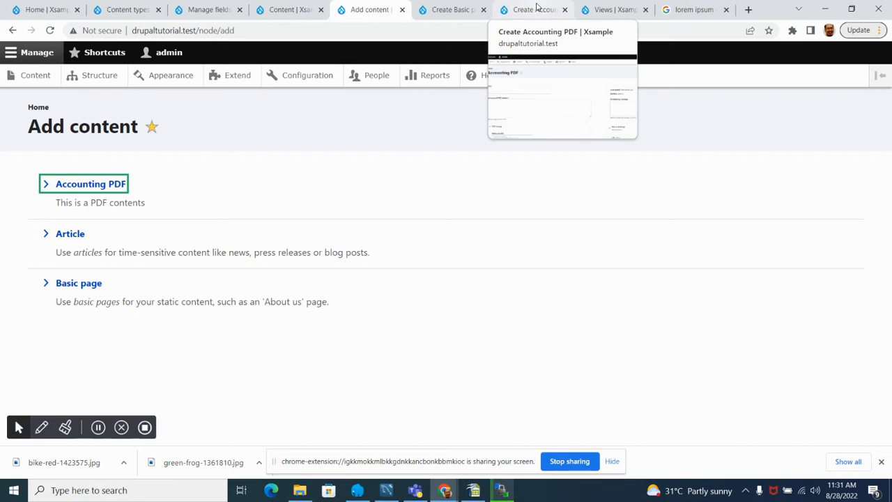
pyautogui.click(537, 8)
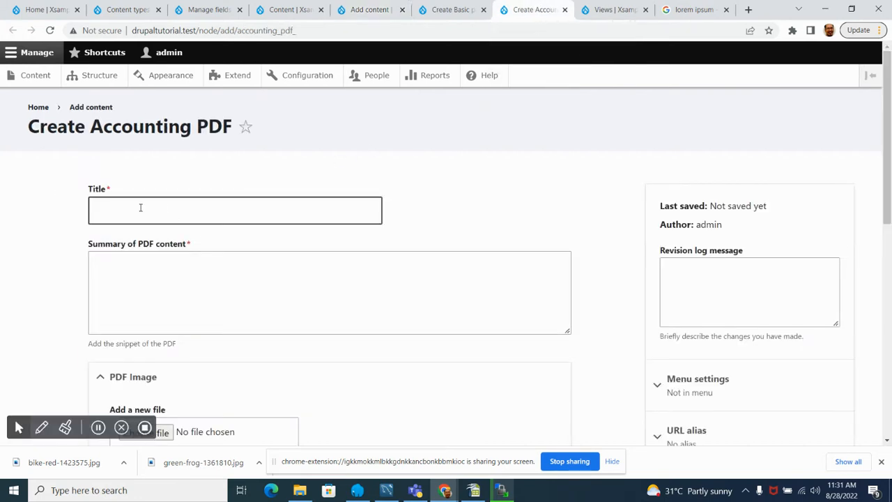
# Step: Examine the Accounting PDF form's title, summary, PDF image, PDF upload, category and publishing fields
pyautogui.scroll(-2, 143, 231)
pyautogui.scroll(1, 127, 229)
pyautogui.click(115, 184)
pyautogui.scroll(-2, 146, 216)
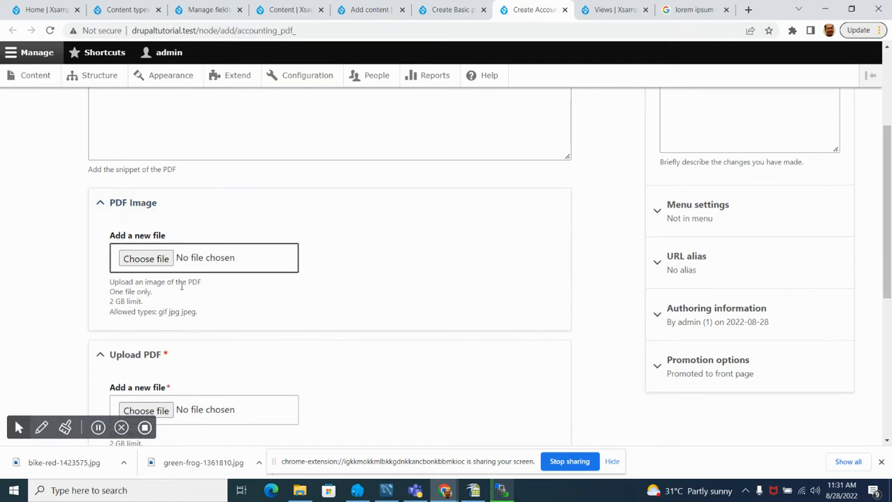
pyautogui.scroll(-2, 217, 290)
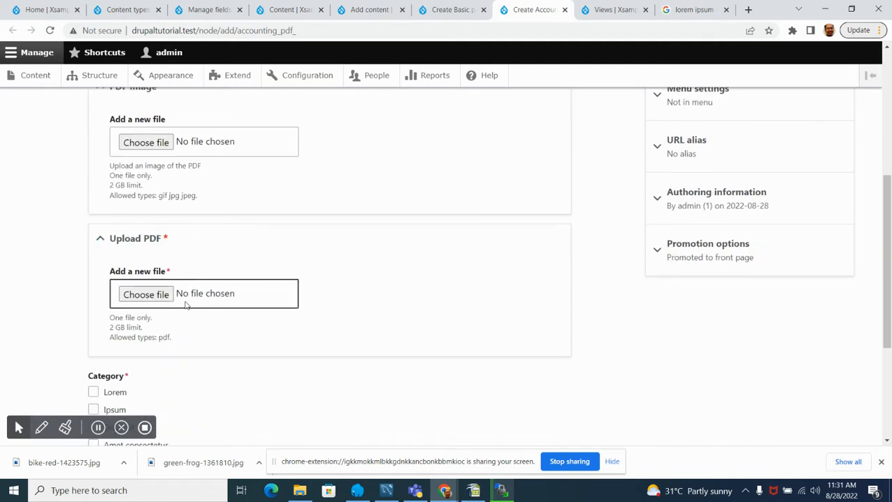
pyautogui.scroll(2, 217, 304)
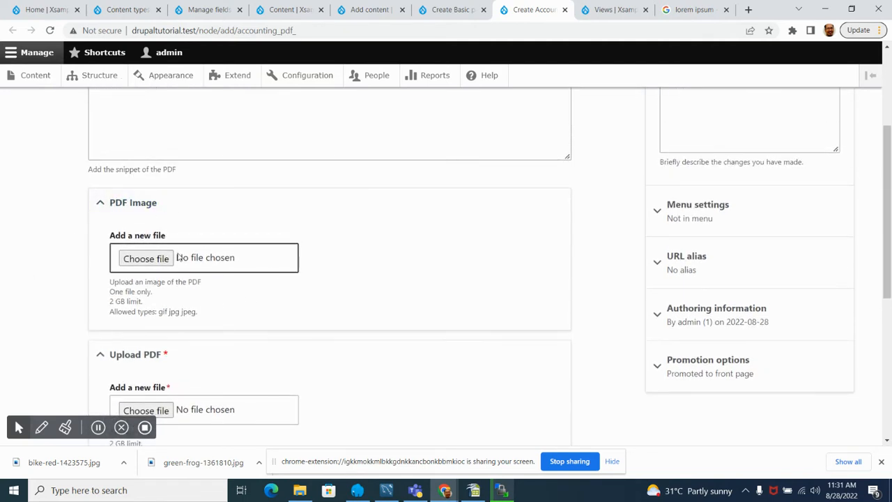
pyautogui.scroll(-3, 174, 244)
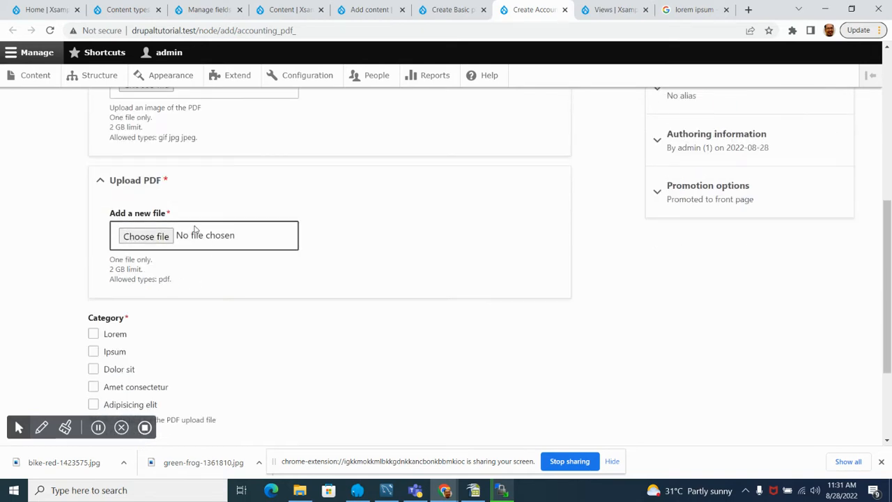
pyautogui.scroll(-2, 227, 243)
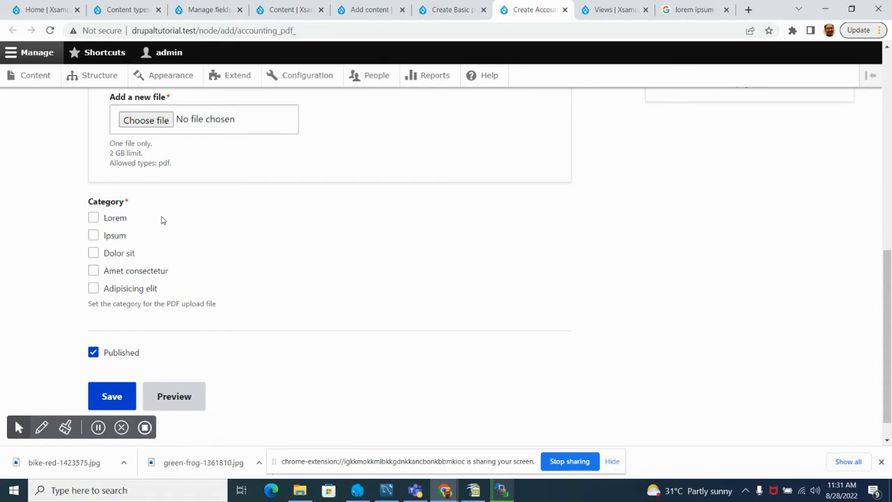
pyautogui.scroll(5, 179, 232)
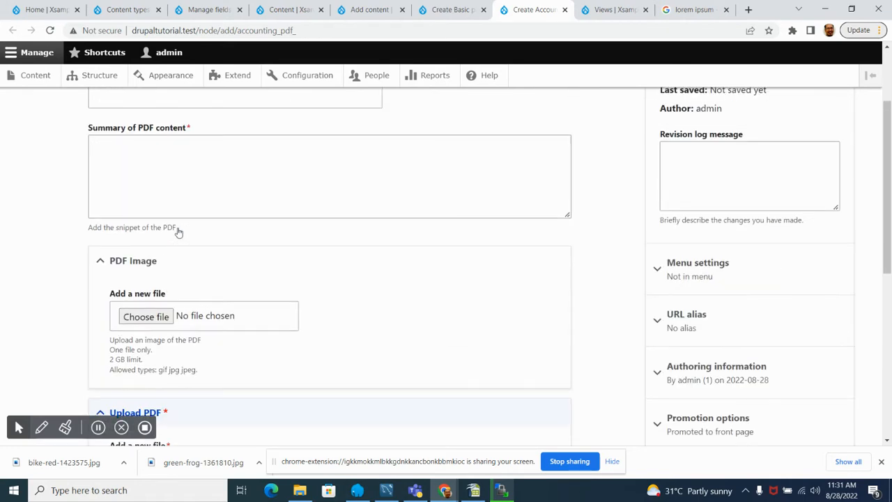
pyautogui.scroll(-5, 178, 231)
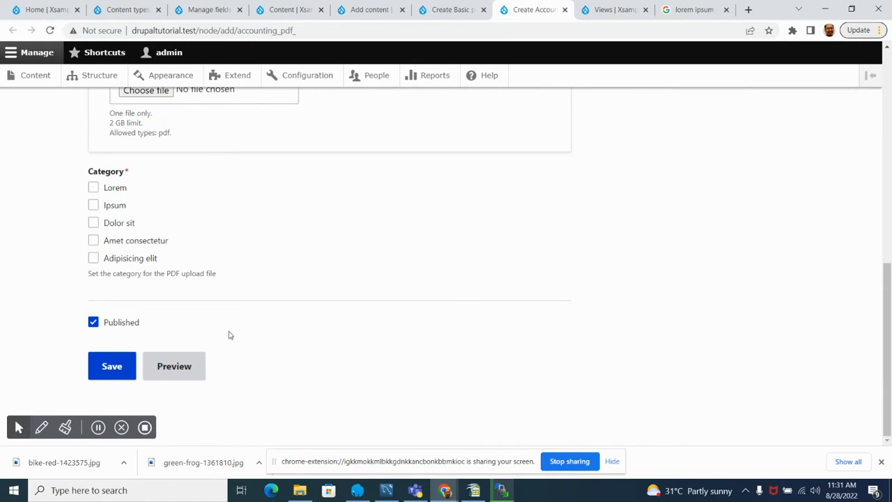
pyautogui.scroll(5, 230, 334)
pyautogui.scroll(2, 229, 335)
pyautogui.scroll(-7, 231, 336)
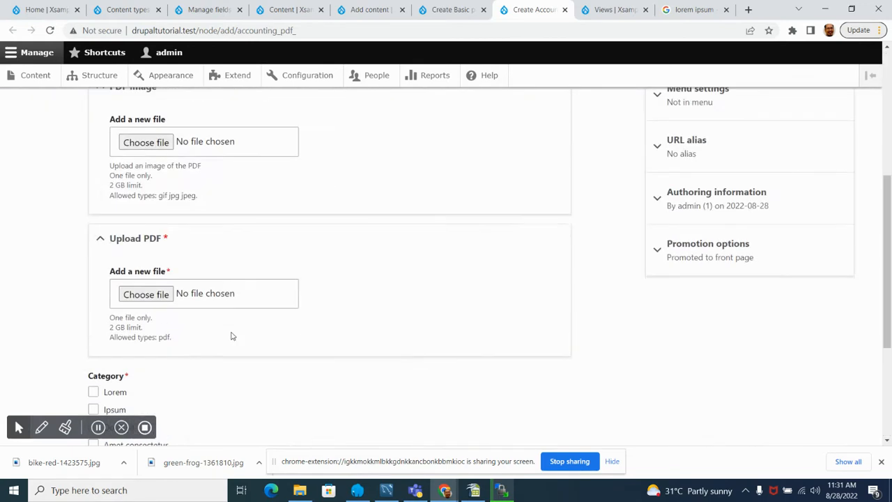
# Step: Review the Accounting PDF form again from the title down to the category choices and the published setting
pyautogui.scroll(-3, 232, 338)
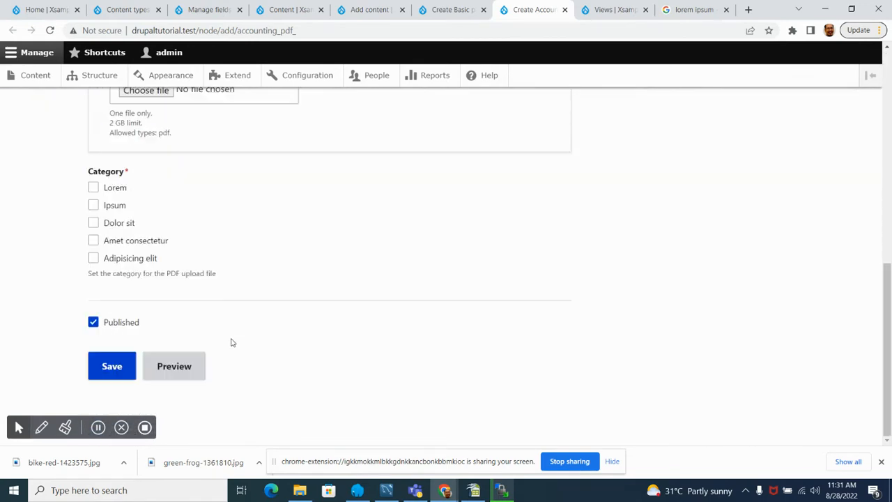
pyautogui.scroll(8, 233, 342)
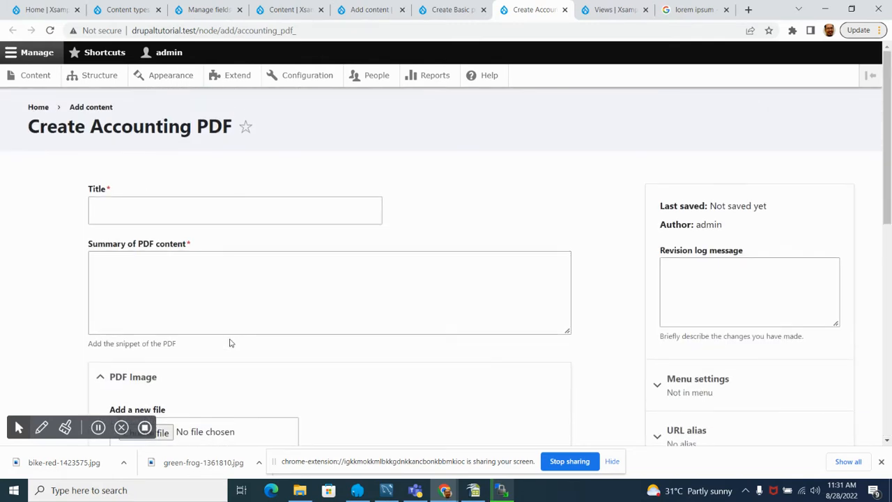
pyautogui.scroll(-8, 232, 343)
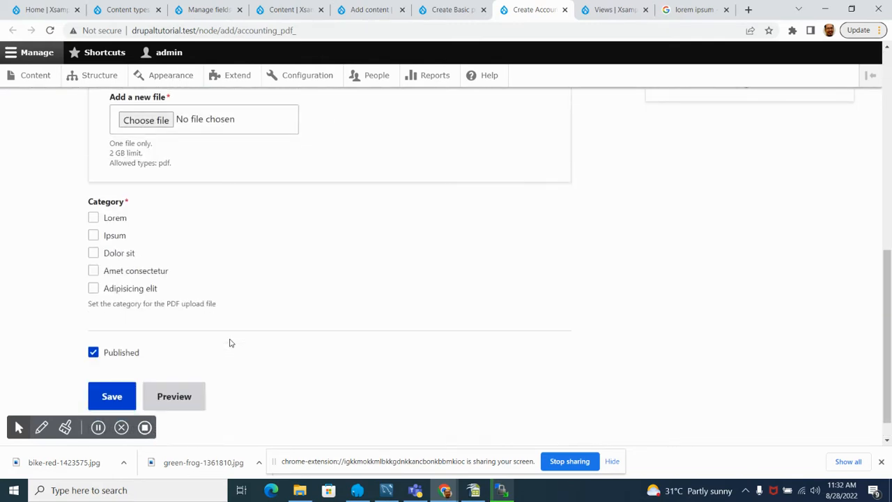
pyautogui.scroll(3, 230, 343)
pyautogui.scroll(-3, 231, 343)
pyautogui.scroll(8, 192, 288)
pyautogui.scroll(-4, 192, 291)
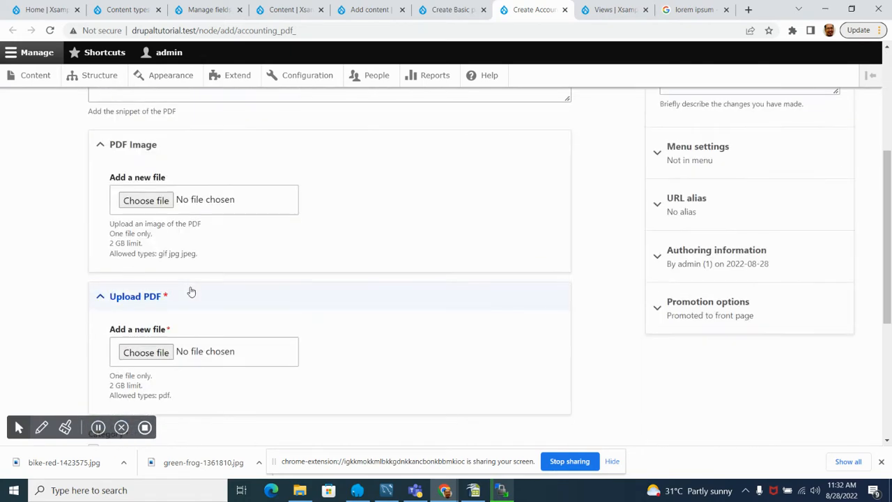
pyautogui.scroll(-2, 189, 293)
pyautogui.scroll(5, 347, 331)
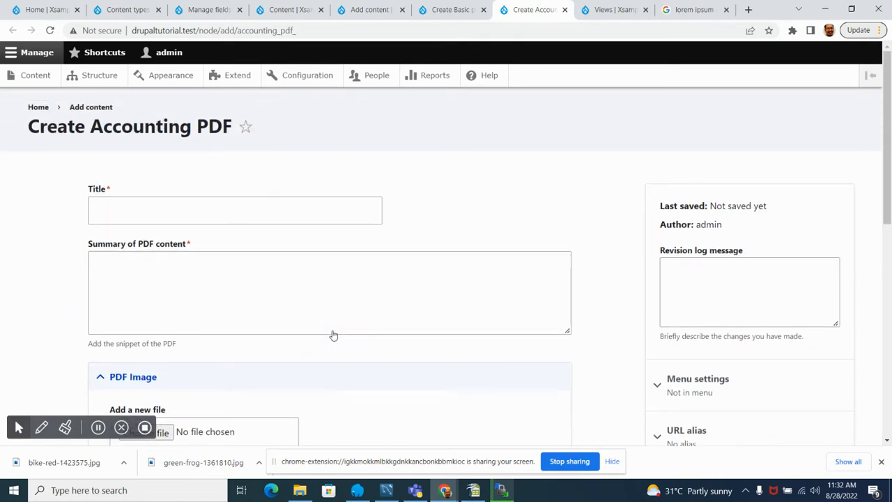
# Step: Enter "Business Analogy PDF" as the title of the new Accounting PDF content
pyautogui.click(219, 216)
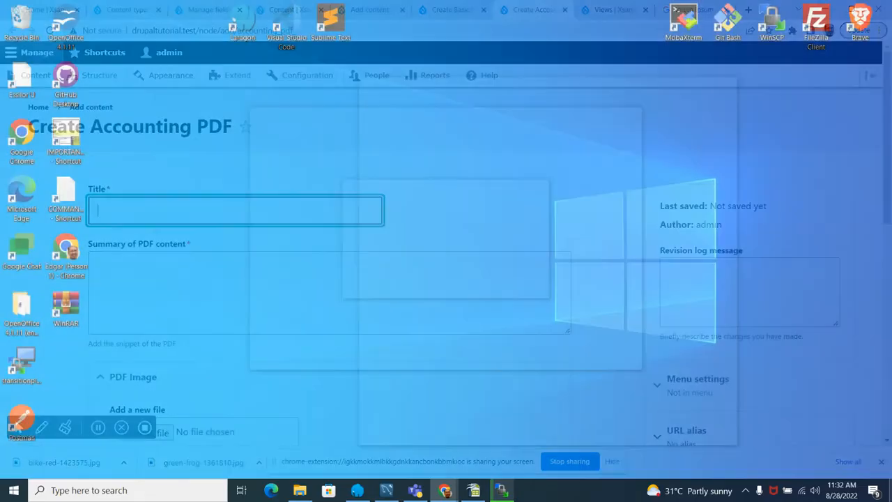
pyautogui.write('conter')
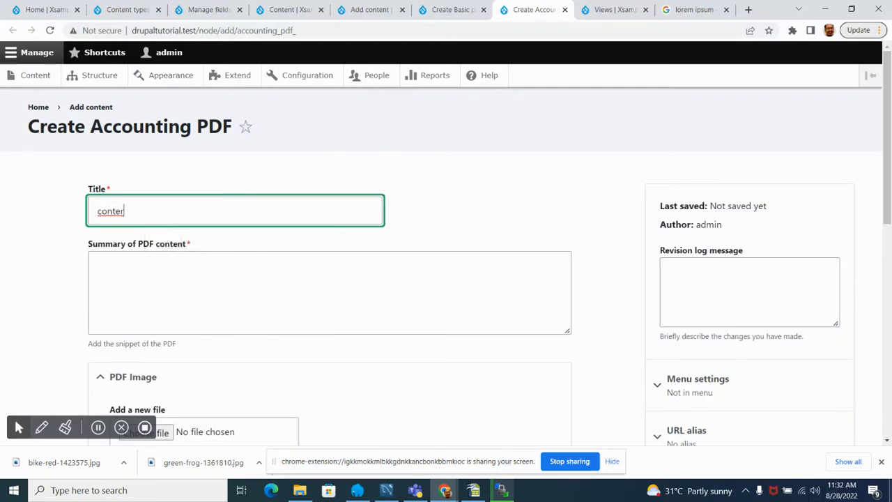
pyautogui.press('BackSpace')
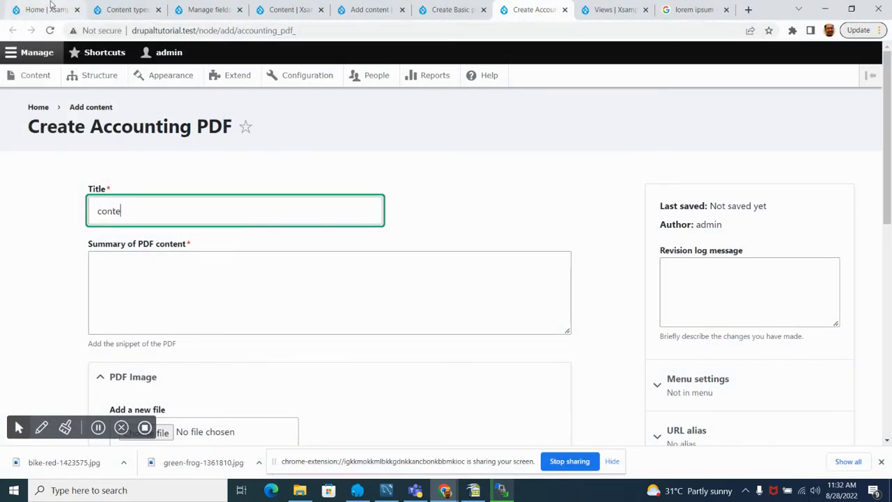
pyautogui.press('BackSpace')
pyautogui.press('BackSpace')
pyautogui.press('BackSpace')
pyautogui.press('BackSpace')
pyautogui.press('BackSpace')
pyautogui.write('PDF bu')
pyautogui.press('BackSpace')
pyautogui.press('BackSpace')
pyautogui.press('BackSpace')
pyautogui.press('BackSpace')
pyautogui.press('BackSpace')
pyautogui.write('business Analogy')
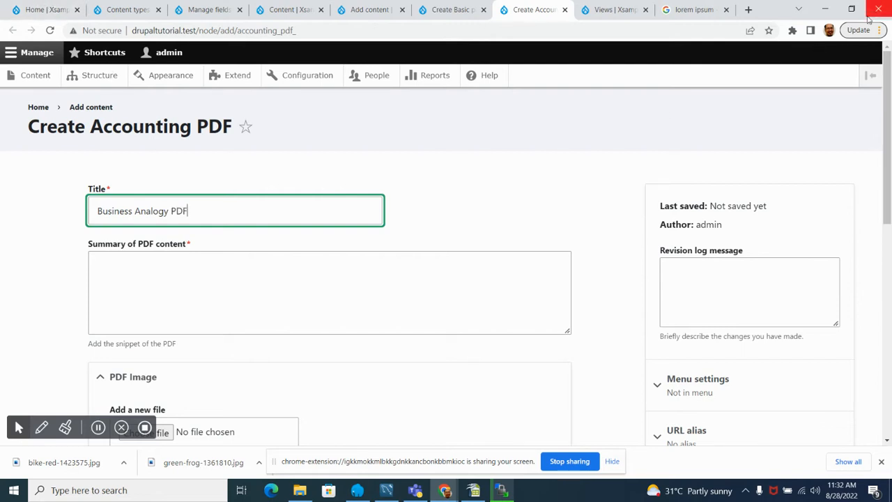
# Step: Copy the lorem ipsum passage ending in "nemo autem." from the Google results into the summary of PDF content
pyautogui.click(395, 275)
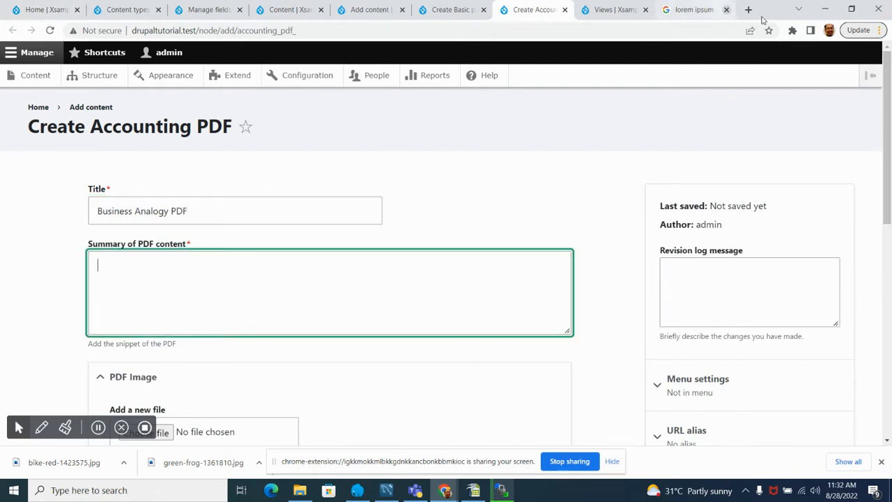
pyautogui.click(699, 9)
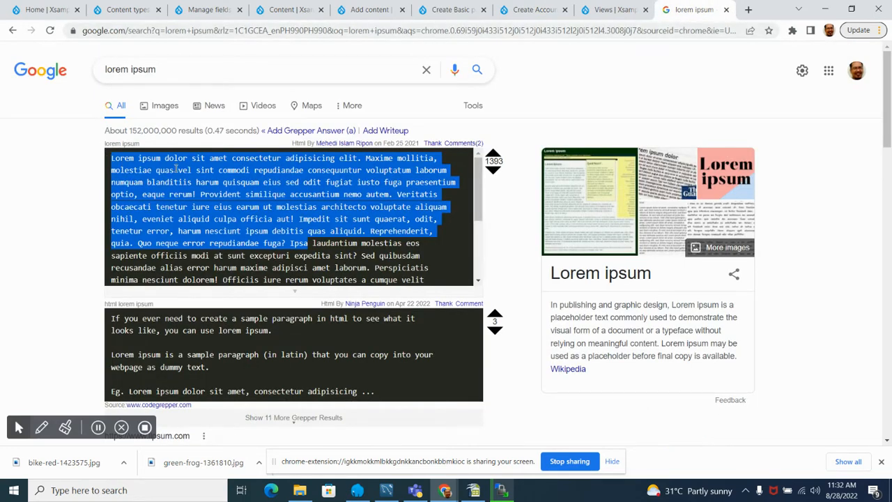
pyautogui.click(124, 170)
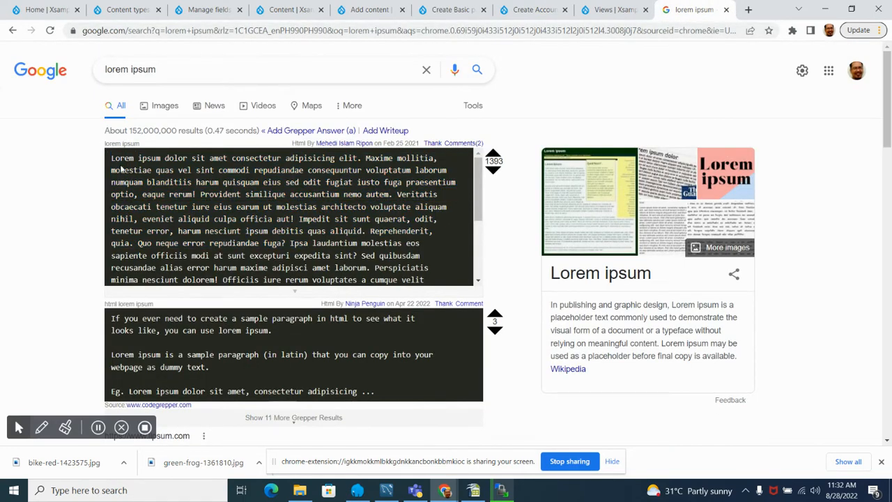
pyautogui.moveTo(111, 159); pyautogui.dragTo(395, 194)
pyautogui.hotkey('ctrl', 'c')
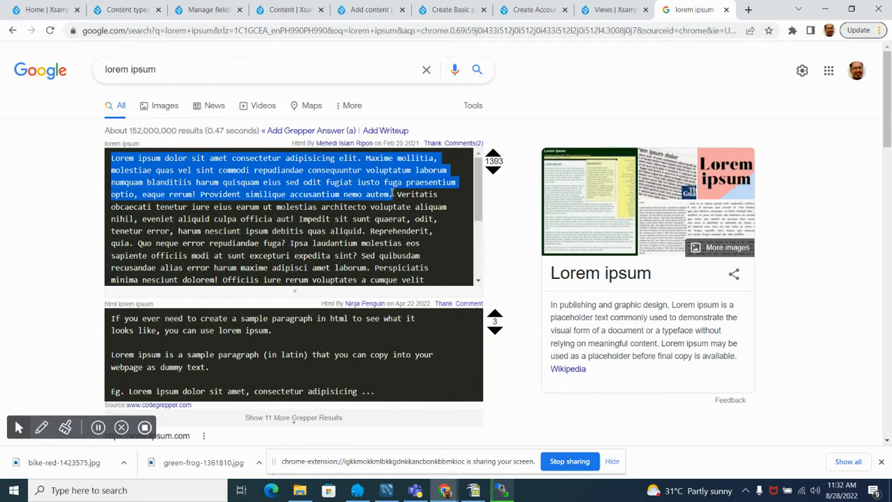
pyautogui.click(454, 10)
pyautogui.click(534, 9)
pyautogui.click(189, 293)
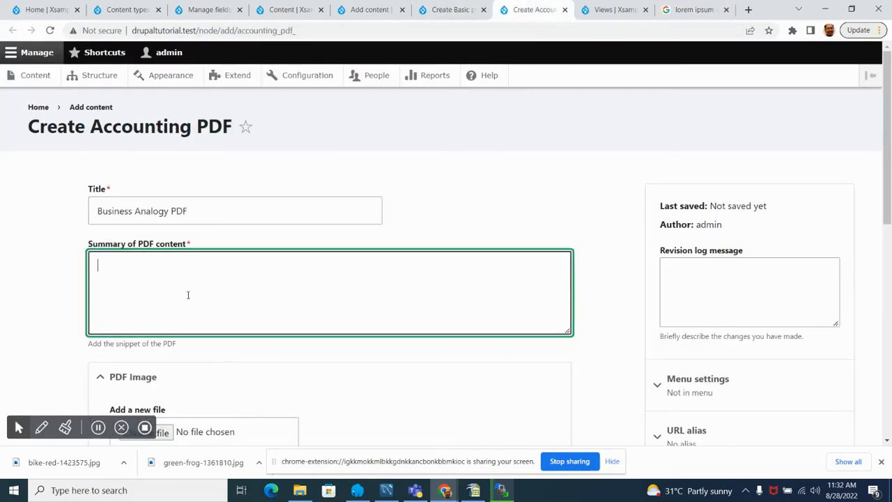
pyautogui.hotkey('ctrl', 'v')
# Step: Upload green-frog-1361810.jpg from the tutorial folder as the PDF image
pyautogui.scroll(-3, 36, 233)
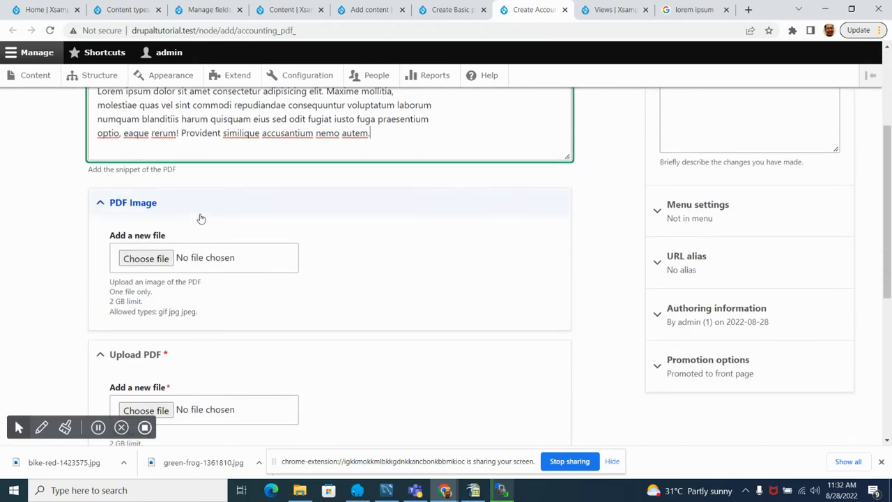
pyautogui.click(153, 264)
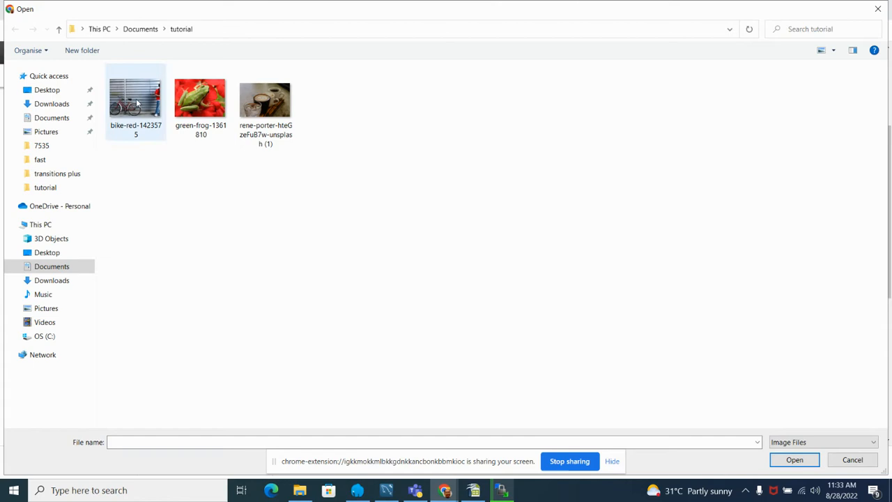
pyautogui.doubleClick(200, 99)
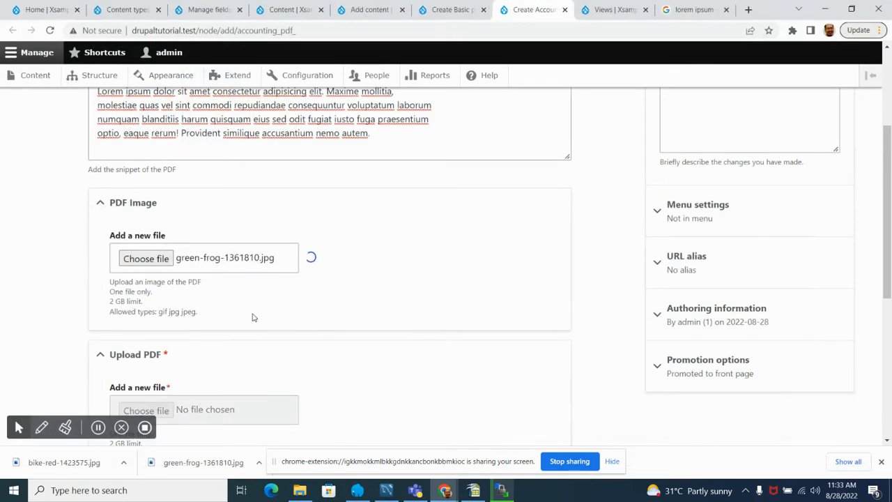
pyautogui.scroll(-2, 114, 230)
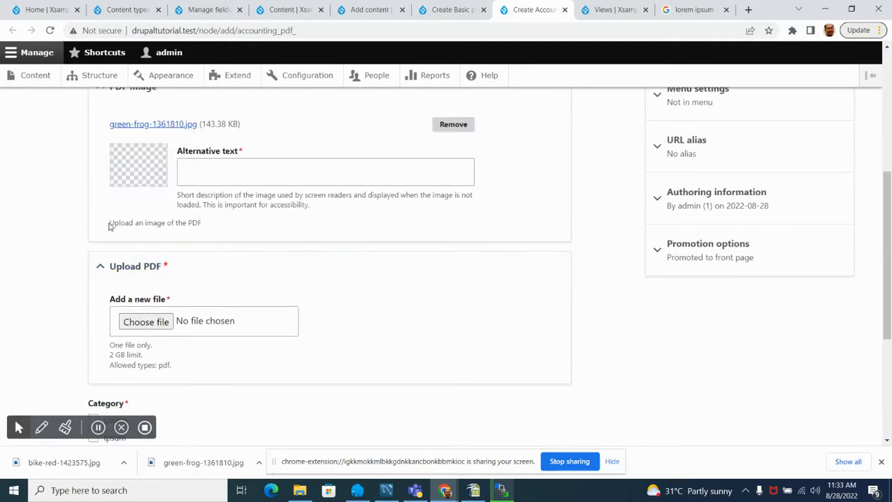
pyautogui.scroll(-1, 104, 225)
pyautogui.scroll(2, 104, 225)
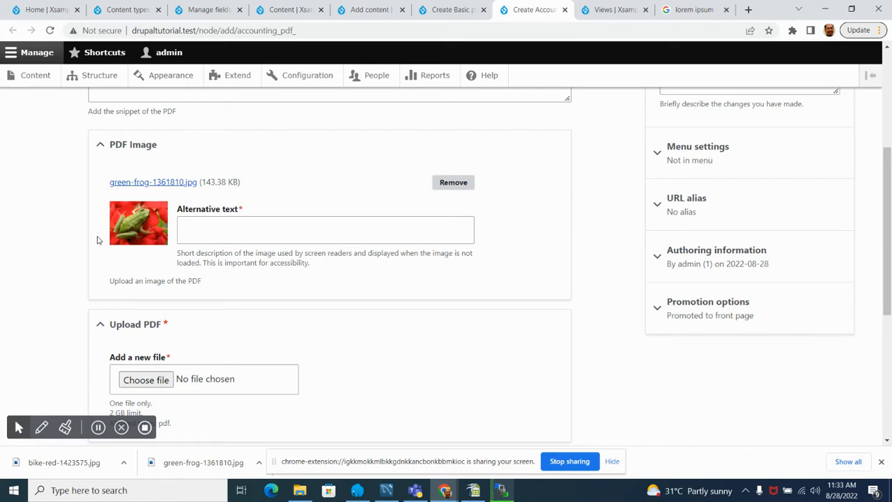
# Step: Enter "frog on red" as the alternative text of the frog image
pyautogui.click(300, 235)
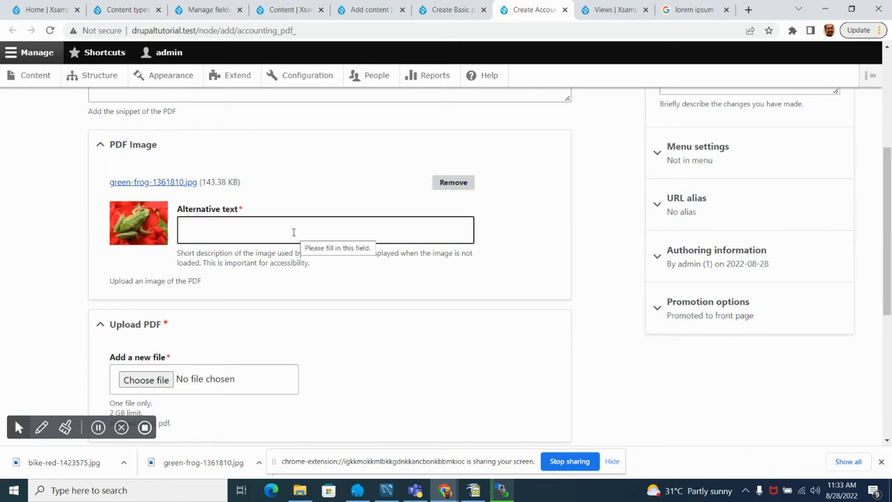
pyautogui.click(279, 193)
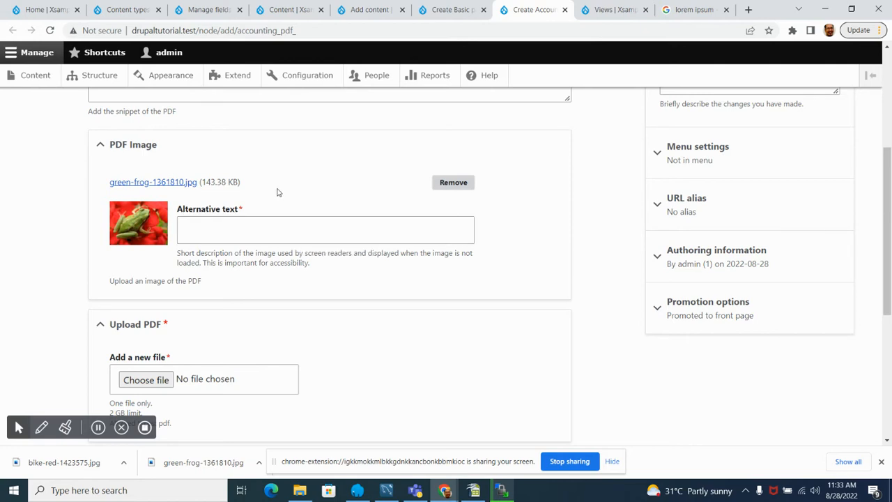
pyautogui.click(353, 229)
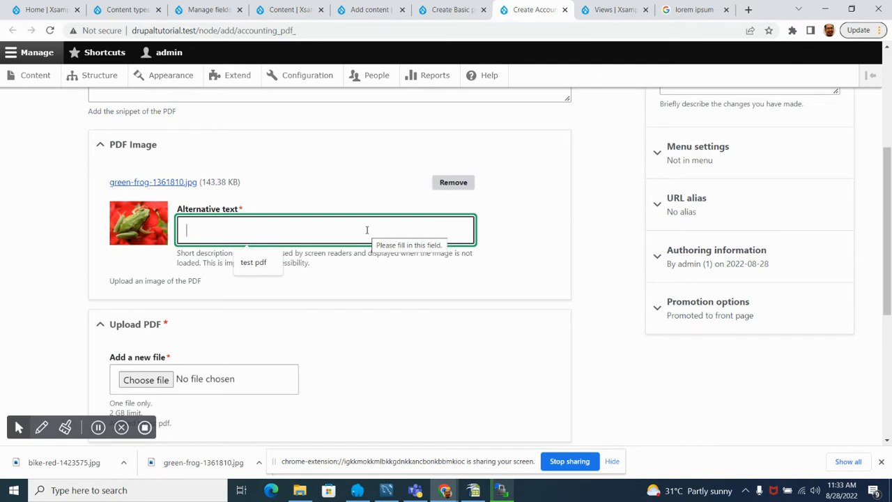
pyautogui.write('fro')
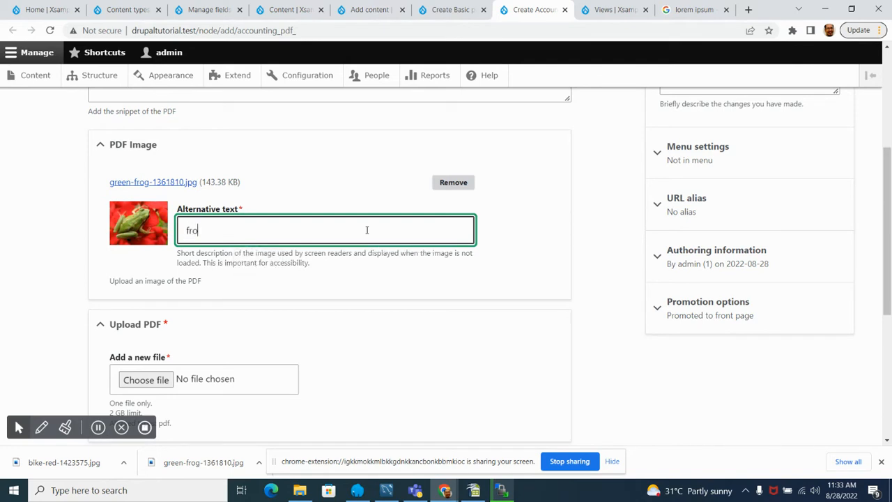
pyautogui.write('g on red')
pyautogui.click(322, 159)
pyautogui.click(263, 142)
# Step: Upload the sample PDF from the tutorial folder as the required PDF file
pyautogui.scroll(-2, 26, 223)
pyautogui.scroll(2, 33, 225)
pyautogui.scroll(-2, 33, 225)
pyautogui.click(149, 203)
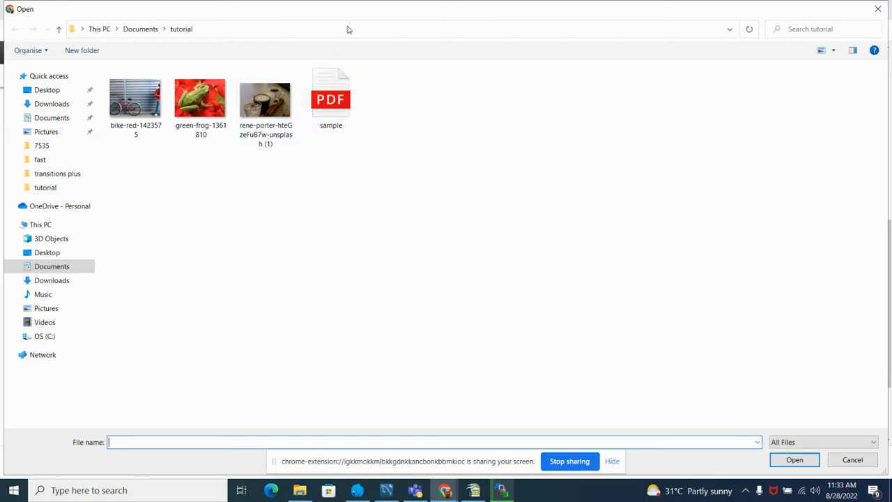
pyautogui.click(339, 104)
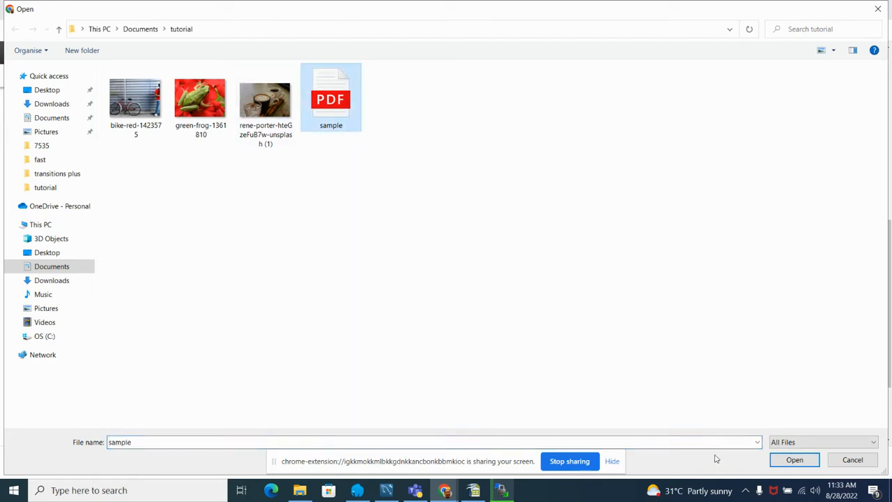
pyautogui.click(794, 459)
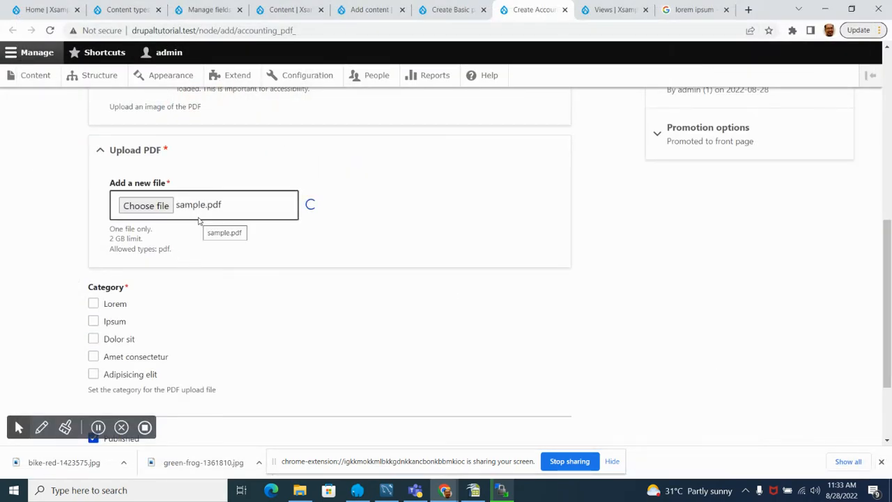
# Step: Assign the Ipsum category and save the Accounting PDF content
pyautogui.scroll(-2, 251, 212)
pyautogui.click(93, 205)
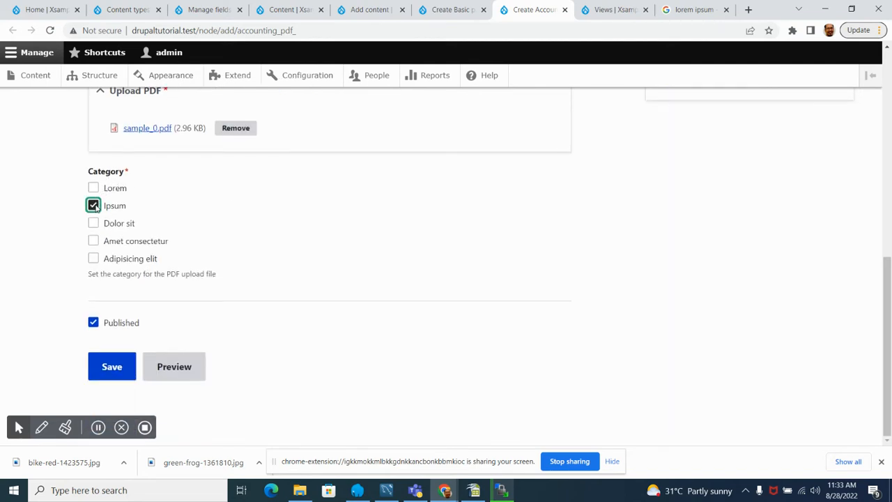
pyautogui.click(109, 380)
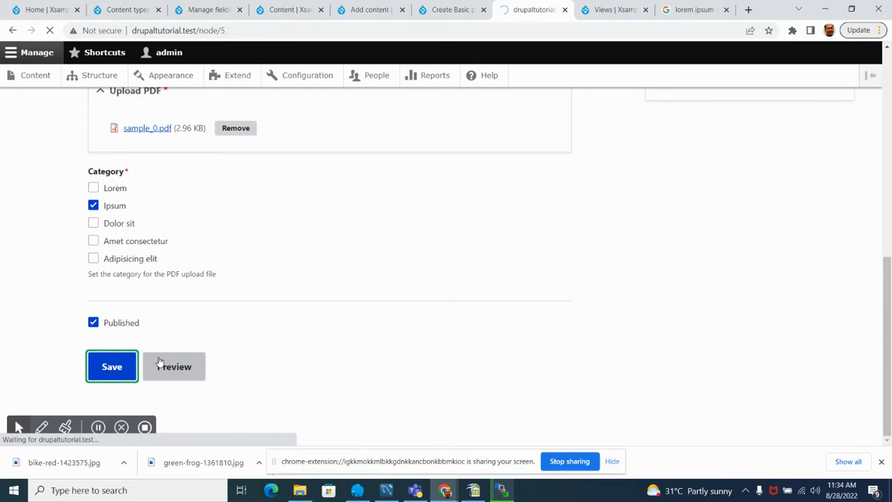
# Step: Look over the saved content page, view its uploaded PDF in a new browser tab and close that tab
pyautogui.scroll(-3, 303, 235)
pyautogui.scroll(-8, 304, 235)
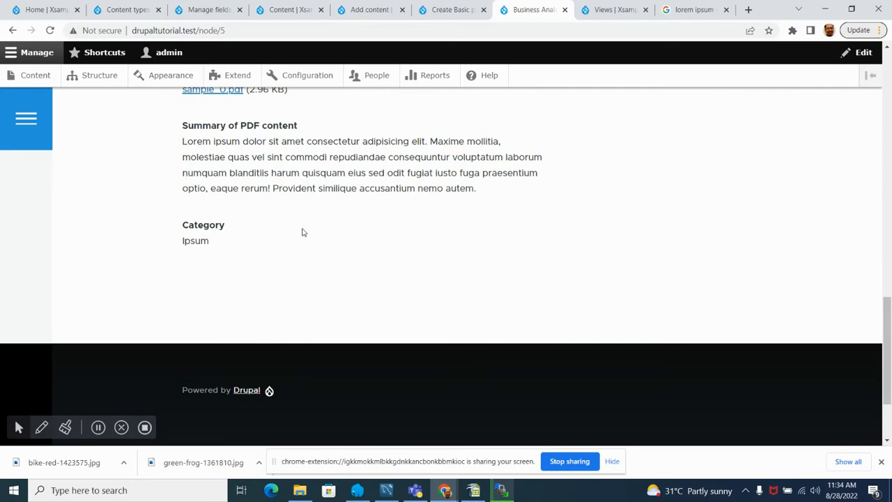
pyautogui.scroll(5, 304, 232)
pyautogui.scroll(-3, 303, 230)
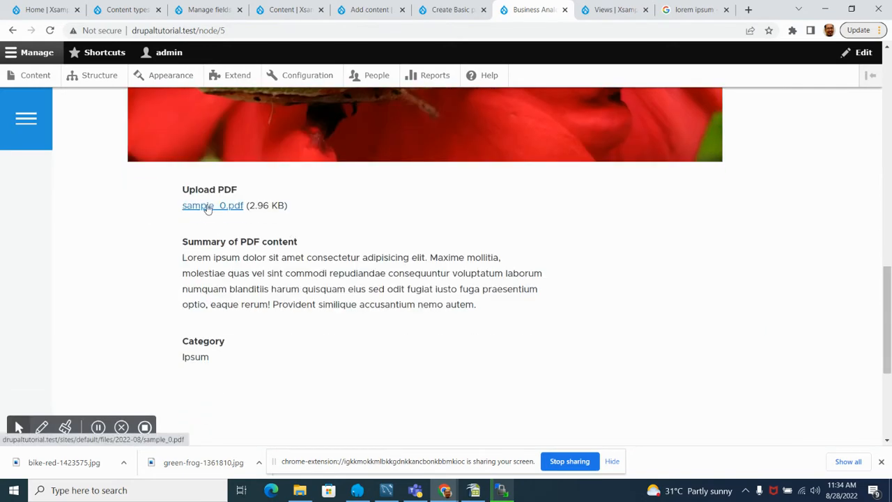
pyautogui.rightClick(207, 208)
pyautogui.click(241, 213)
pyautogui.scroll(3, 523, 174)
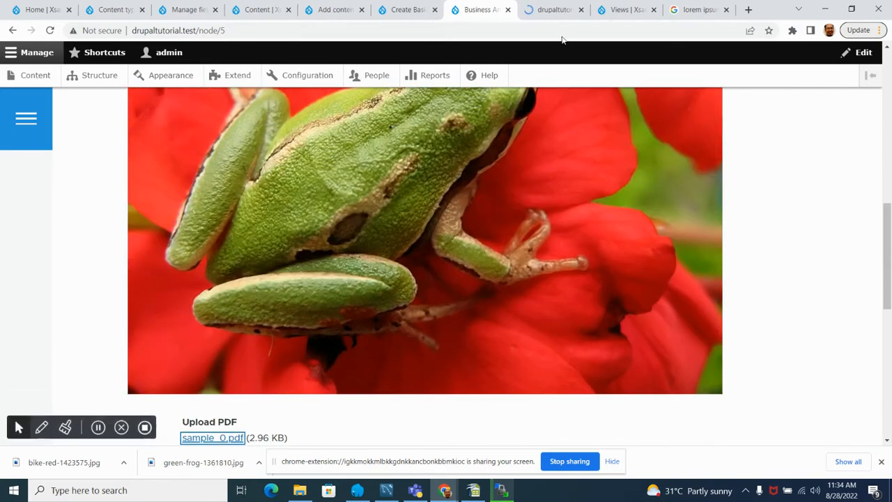
pyautogui.click(548, 9)
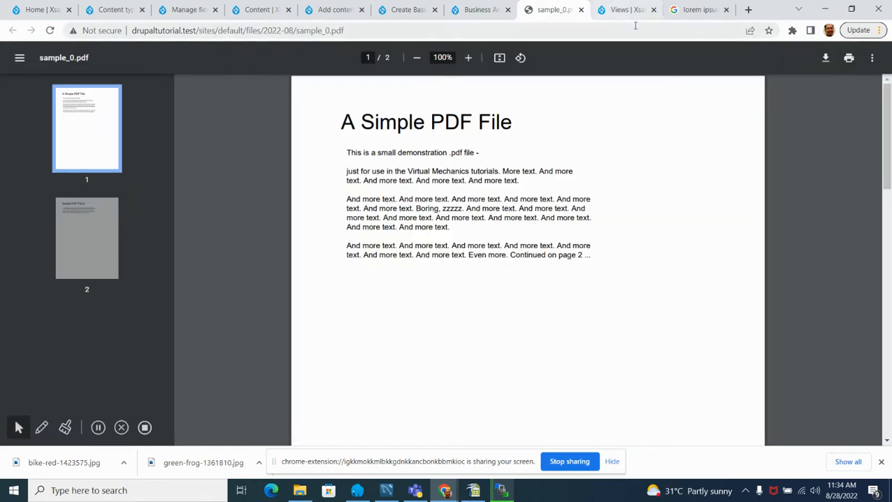
pyautogui.click(582, 9)
# Step: Check the saved page's image, summary and category again, and reload the site's home page in its own tab
pyautogui.scroll(1, 304, 321)
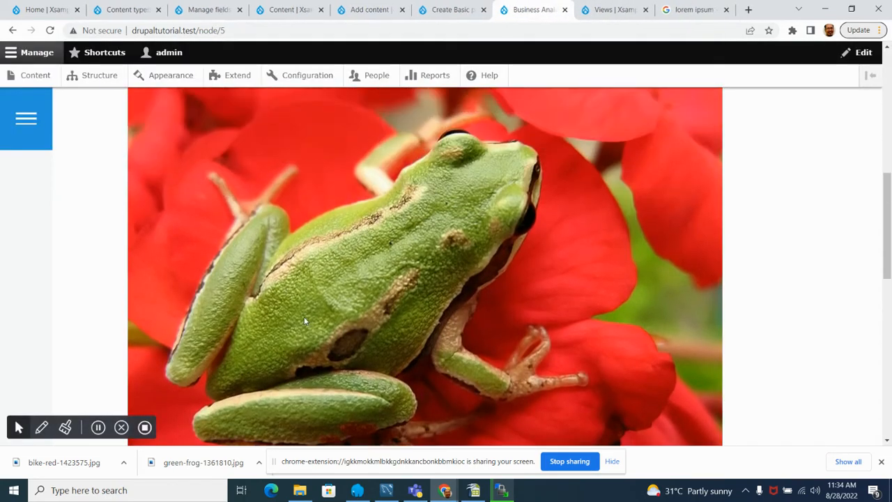
pyautogui.scroll(3, 331, 313)
pyautogui.scroll(-8, 344, 315)
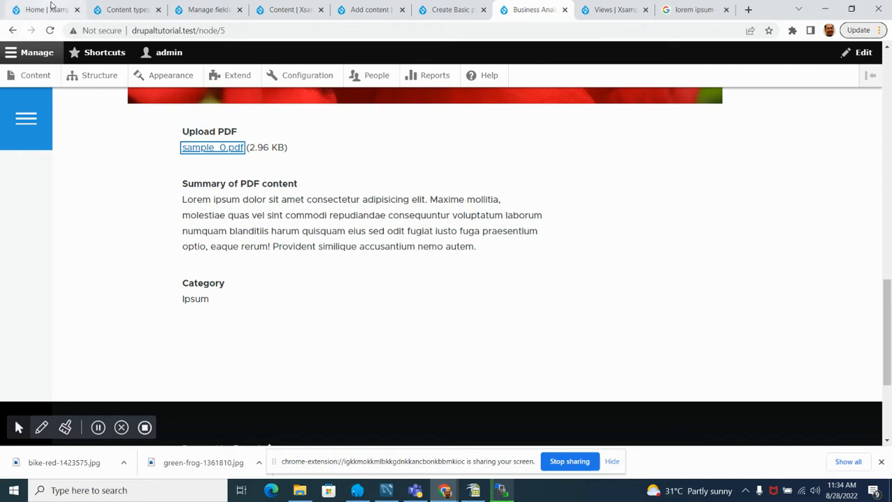
pyautogui.click(50, 10)
pyautogui.click(50, 30)
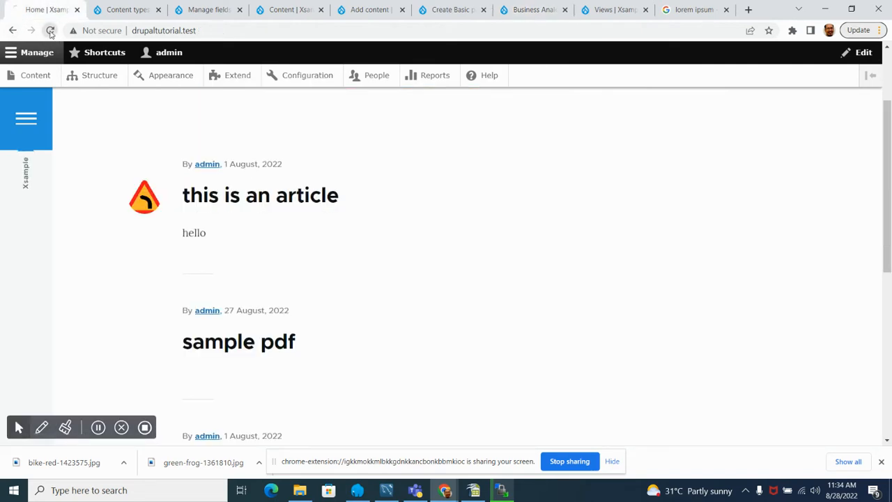
# Step: Look through the home page's content listing and compare how the articles and Accounting PDF items are displayed
pyautogui.scroll(-5, 209, 257)
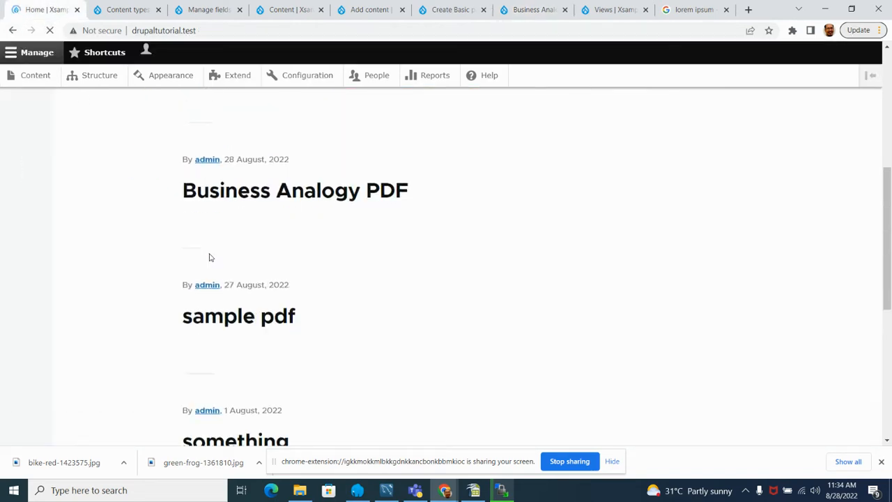
pyautogui.scroll(3, 209, 257)
pyautogui.scroll(5, 208, 258)
pyautogui.scroll(-2, 205, 255)
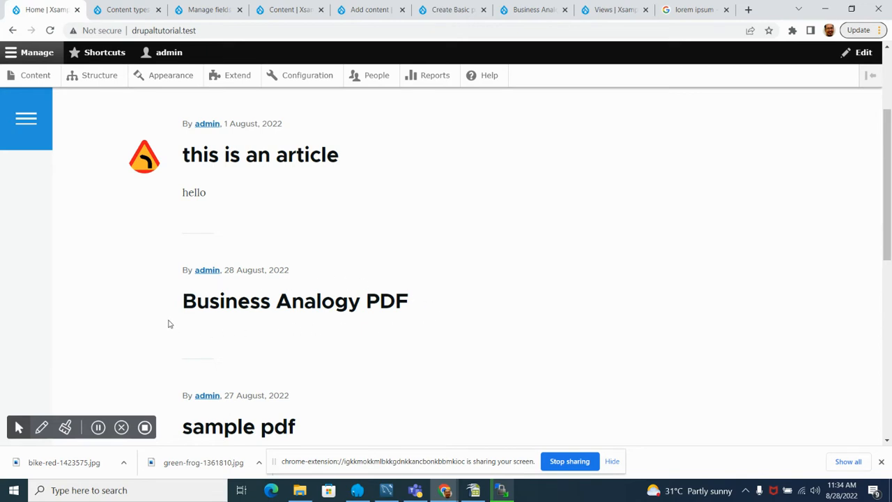
pyautogui.scroll(-1, 173, 307)
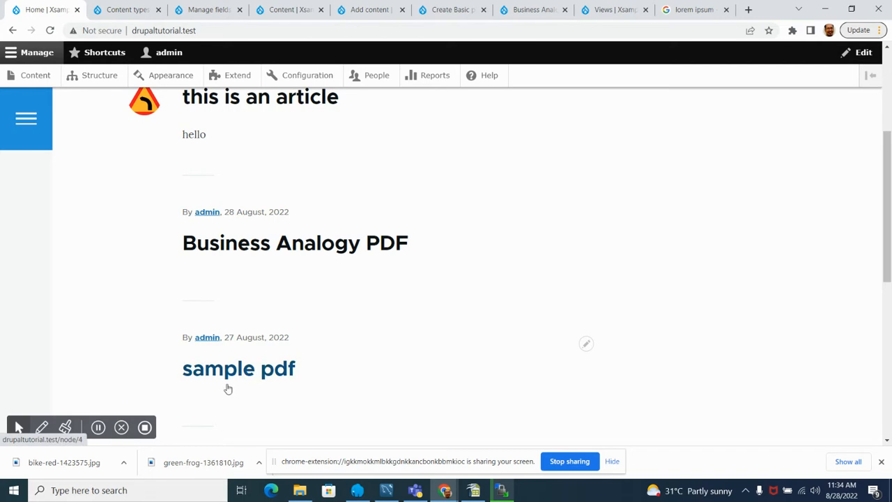
pyautogui.scroll(2, 219, 271)
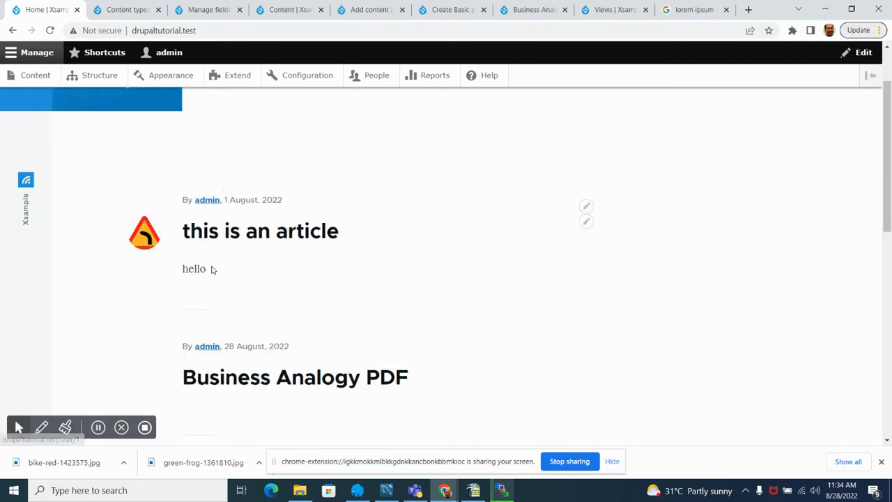
pyautogui.scroll(-4, 213, 268)
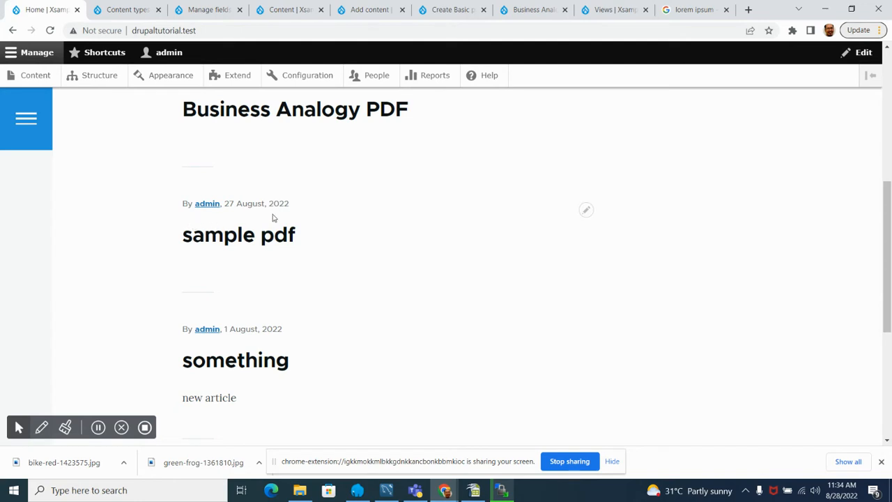
pyautogui.scroll(4, 254, 191)
pyautogui.scroll(-4, 248, 190)
pyautogui.scroll(-3, 244, 194)
pyautogui.scroll(3, 242, 190)
pyautogui.scroll(2, 242, 192)
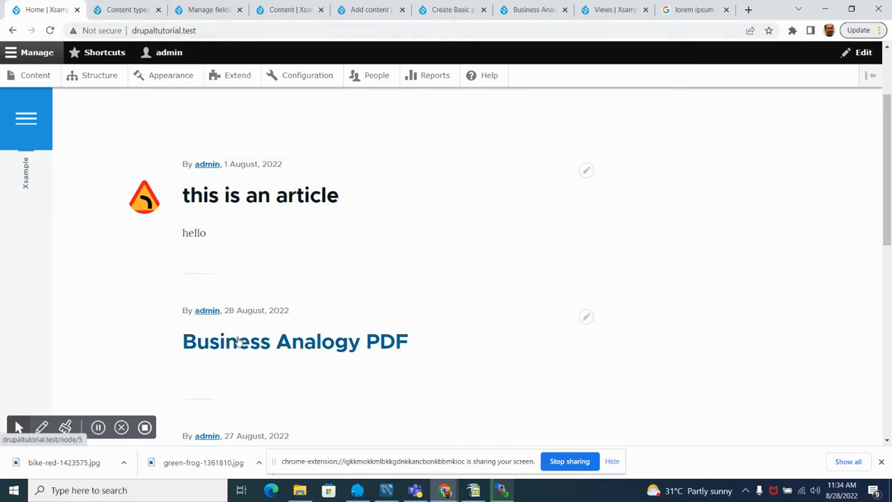
pyautogui.scroll(-2, 300, 319)
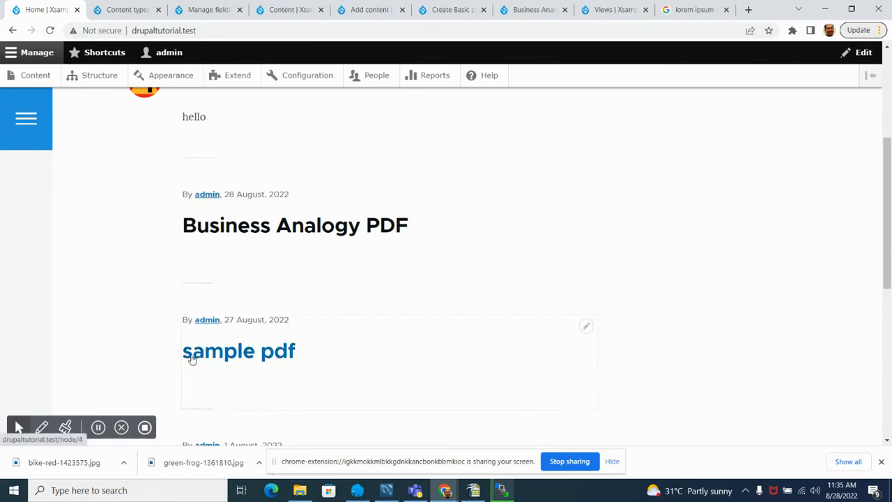
# Step: Open the sample pdf item for editing from the home page listing and change its title to "Sample pdf"
pyautogui.click(588, 328)
pyautogui.click(575, 343)
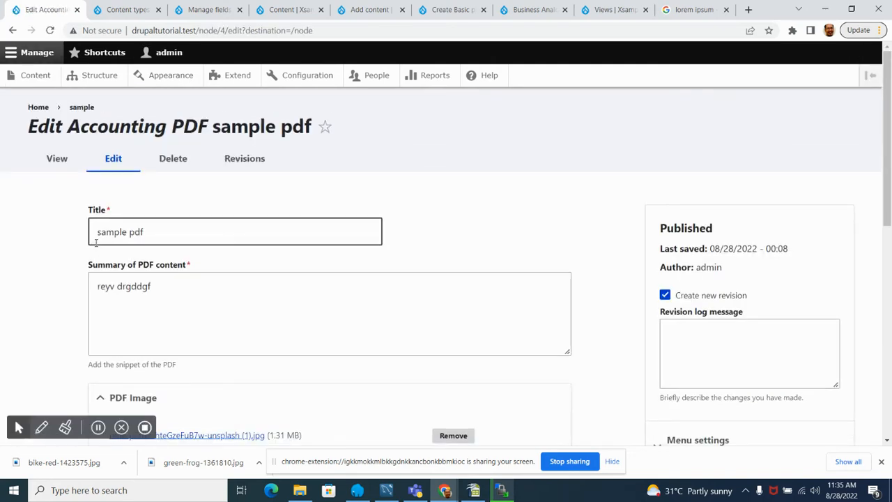
pyautogui.click(102, 235)
pyautogui.press('BackSpace')
pyautogui.write('S')
pyautogui.scroll(-3, 182, 232)
pyautogui.click(42, 256)
# Step: Replace the PDF content summary with the copied lorem ipsum text, trimmed to begin at "Repudiandae consequuntur" with a capital R
pyautogui.scroll(2, 42, 239)
pyautogui.moveTo(160, 227); pyautogui.dragTo(72, 237)
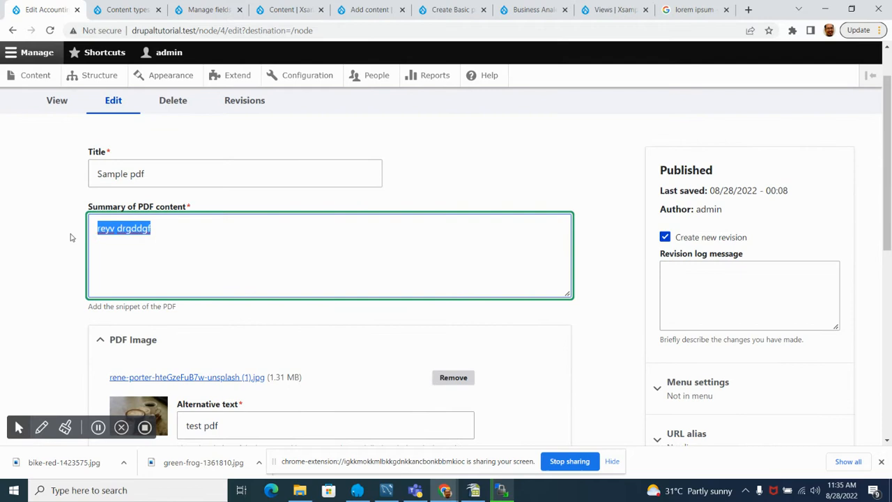
pyautogui.write('Lorem ipsum dolor sit amet consectetur adipisicing elit. Maxime mollitia, molestiae quas vel sint commodi repudiandae consequuntur voluptatum laborum numquam blanditiis harum quisquam eius sed odit fugiat iusto fuga praesentium optio, eaque rerum! Provident similique accusantium nemo autem.')
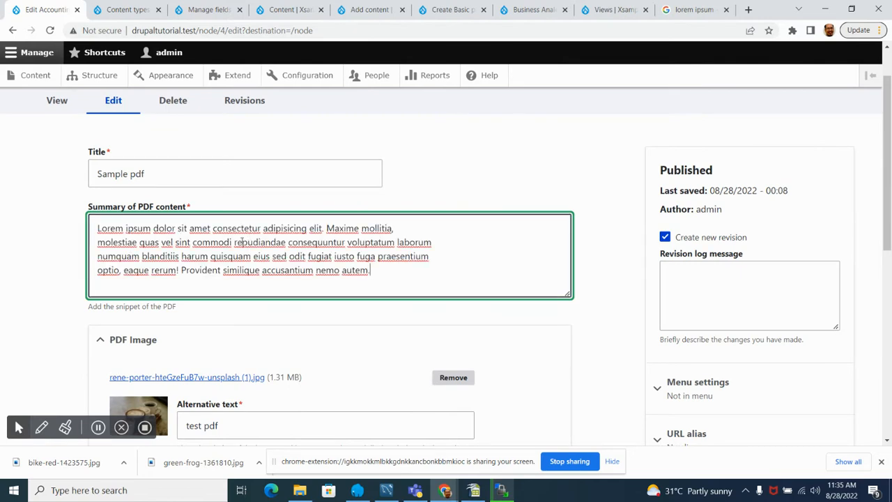
pyautogui.moveTo(235, 242); pyautogui.dragTo(428, 280)
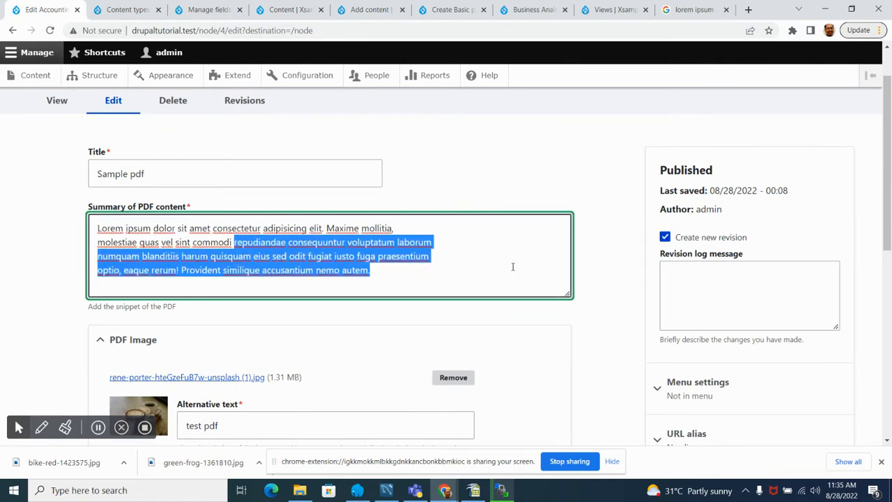
pyautogui.click(244, 272)
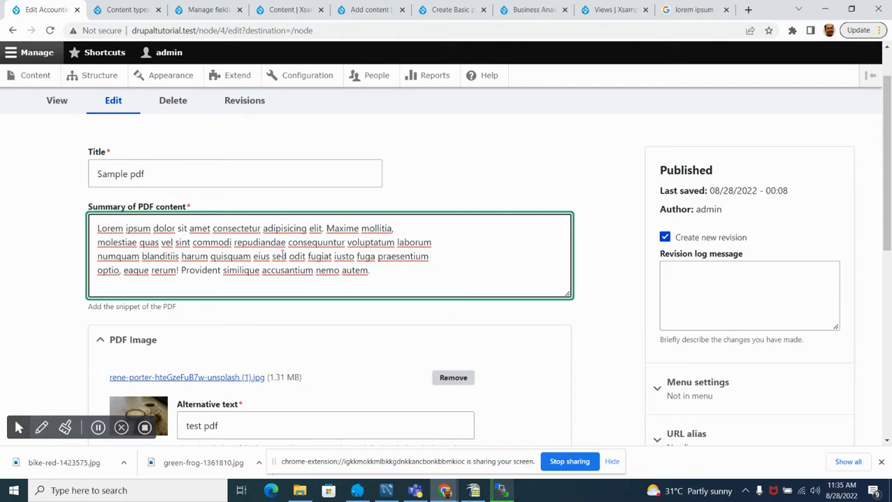
pyautogui.moveTo(232, 242); pyautogui.dragTo(92, 228)
pyautogui.press('BackSpace')
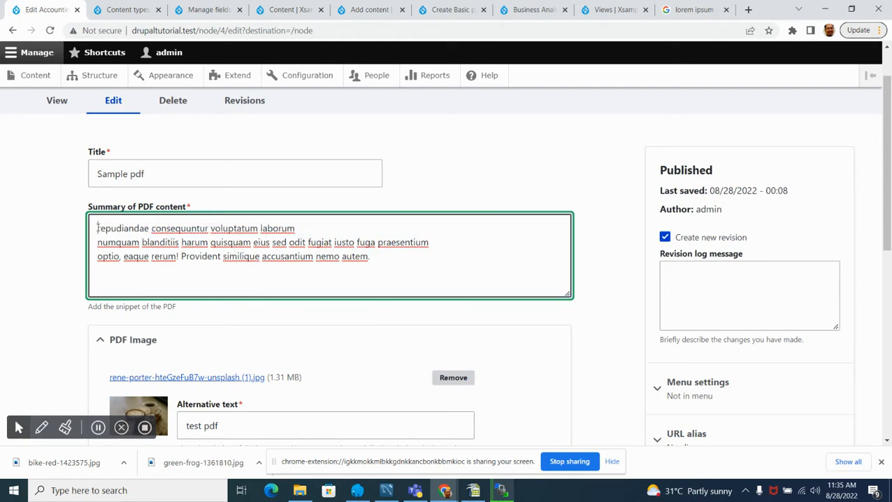
pyautogui.press('Delete')
pyautogui.write('R')
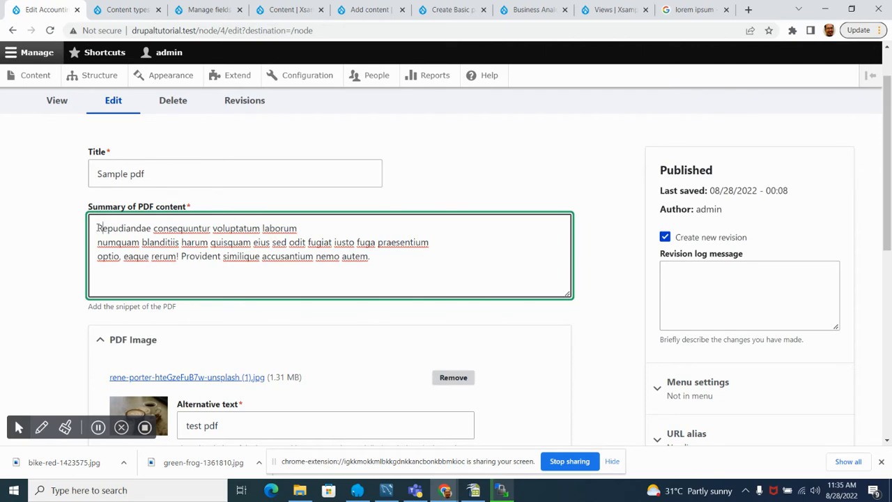
# Step: Change the item's category to Dolor sit only, with Ipsum unchecked, and save the Accounting PDF
pyautogui.scroll(-3, 221, 276)
pyautogui.scroll(-3, 11, 253)
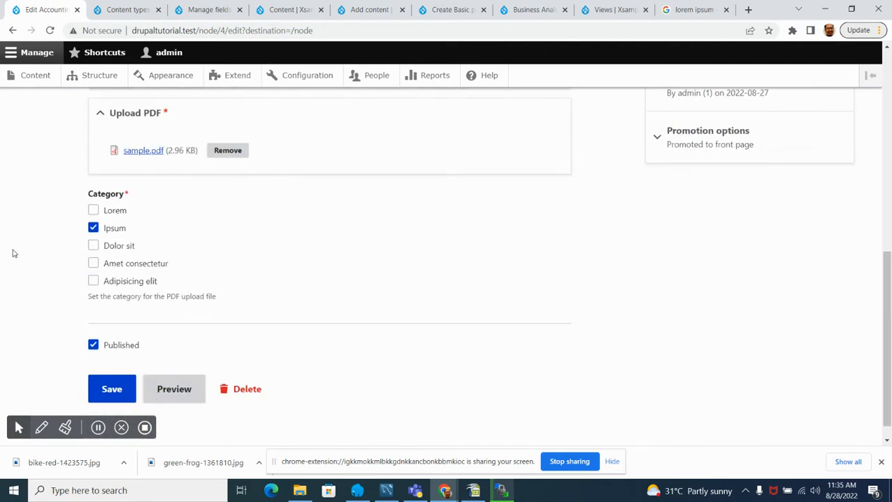
pyautogui.click(95, 247)
pyautogui.click(93, 228)
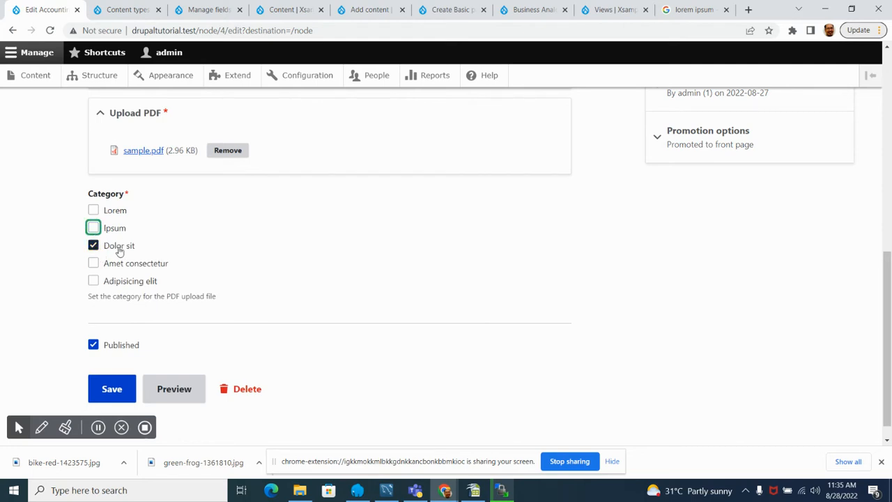
pyautogui.click(94, 229)
pyautogui.click(94, 245)
pyautogui.click(95, 231)
pyautogui.click(95, 247)
pyautogui.click(94, 229)
pyautogui.click(95, 247)
pyautogui.click(95, 230)
pyautogui.click(94, 247)
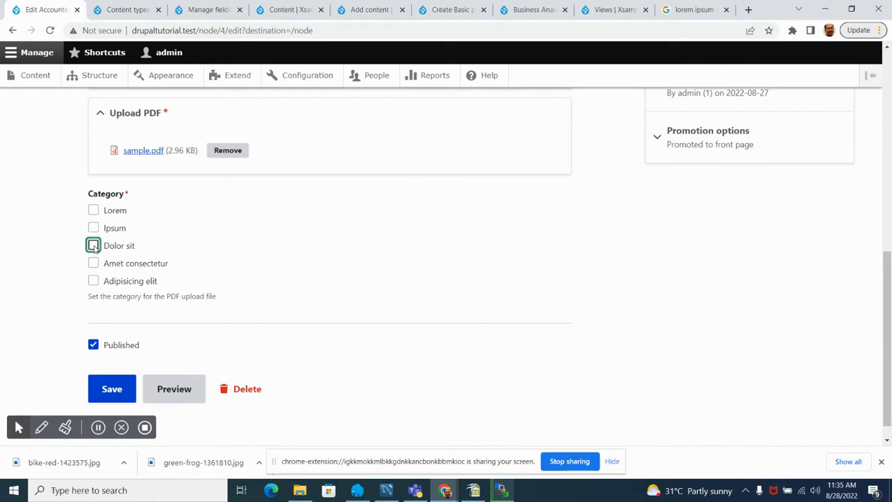
pyautogui.click(94, 230)
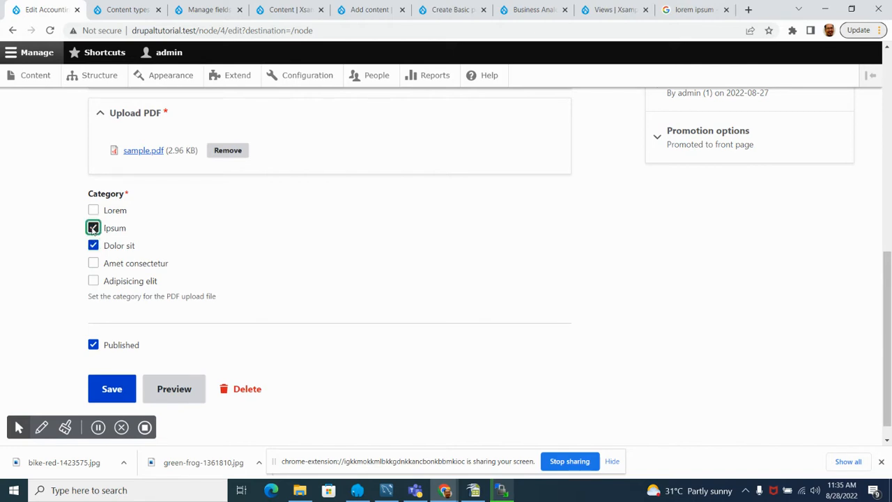
pyautogui.click(94, 229)
pyautogui.scroll(-1, 19, 268)
pyautogui.click(110, 366)
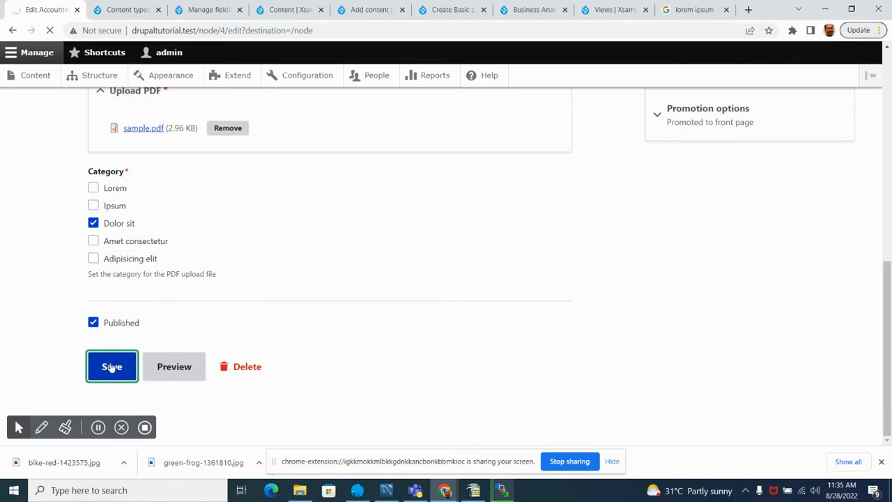
# Step: Review the home page listing again, comparing the PDF items' display with the articles' image and body text
pyautogui.scroll(-3, 110, 284)
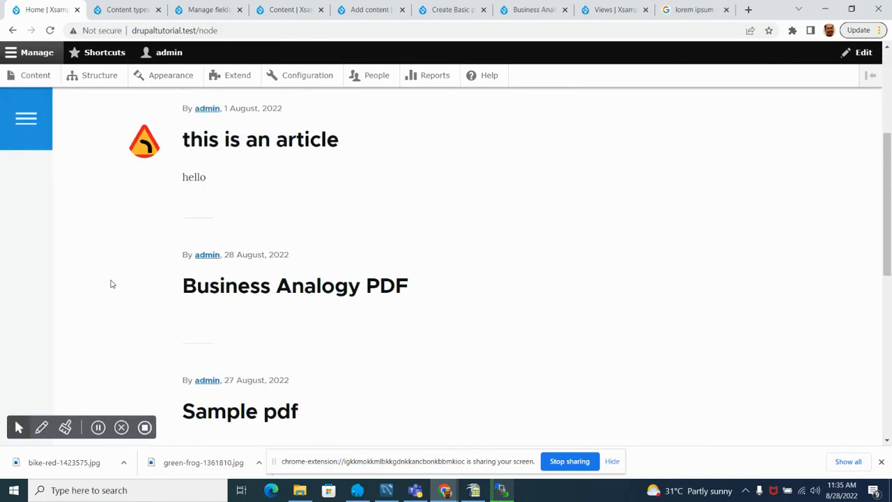
pyautogui.scroll(-6, 110, 284)
pyautogui.scroll(-2, 110, 284)
pyautogui.scroll(4, 159, 291)
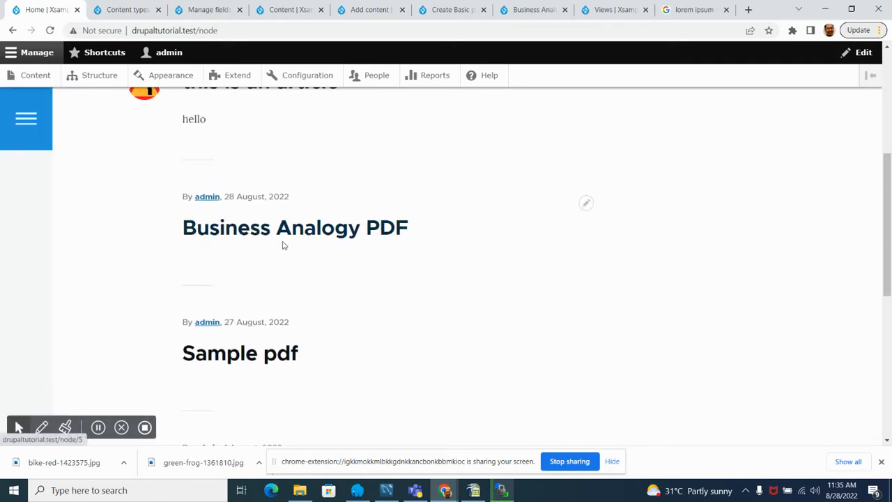
pyautogui.scroll(-2, 265, 259)
pyautogui.scroll(-2, 238, 324)
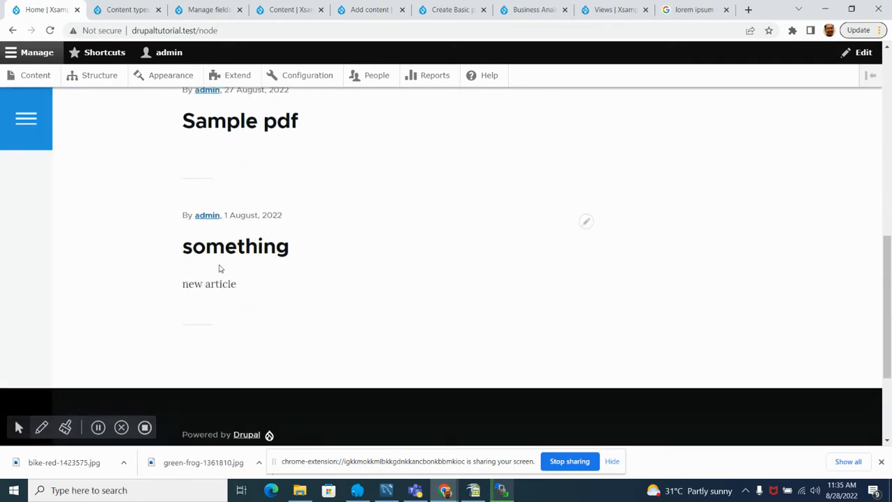
pyautogui.scroll(5, 220, 268)
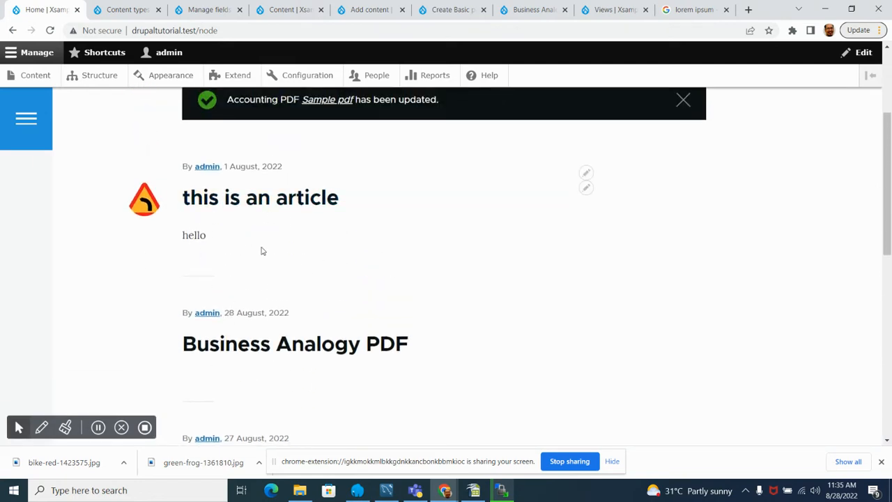
pyautogui.scroll(-1, 144, 235)
pyautogui.scroll(1, 143, 236)
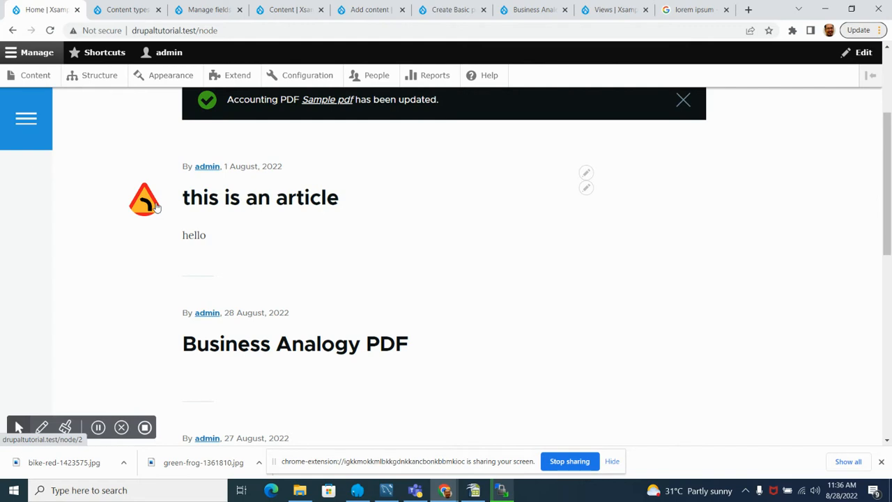
pyautogui.scroll(2, 146, 199)
pyautogui.scroll(-2, 144, 192)
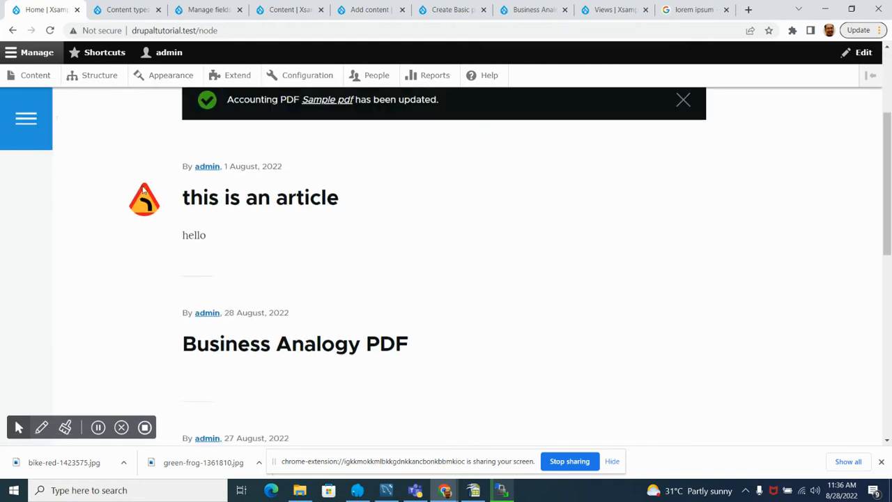
pyautogui.scroll(-2, 129, 230)
pyautogui.scroll(-1, 152, 283)
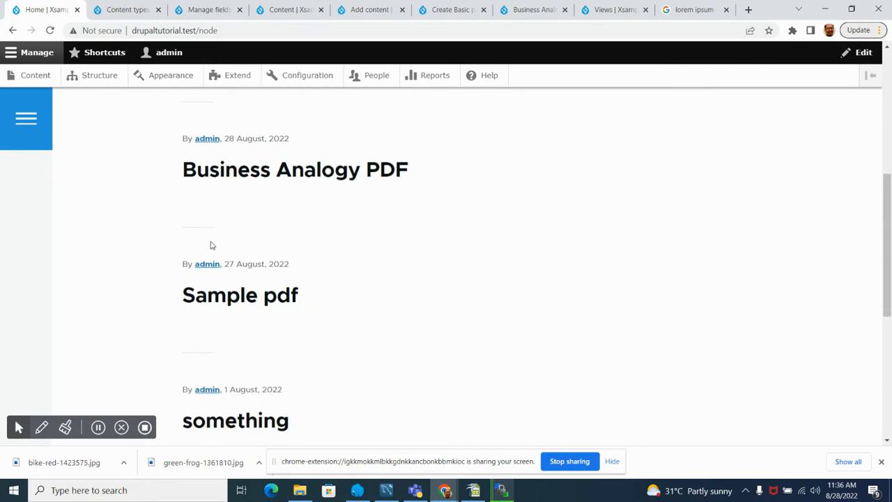
pyautogui.scroll(-3, 159, 256)
pyautogui.scroll(5, 158, 255)
pyautogui.scroll(2, 156, 254)
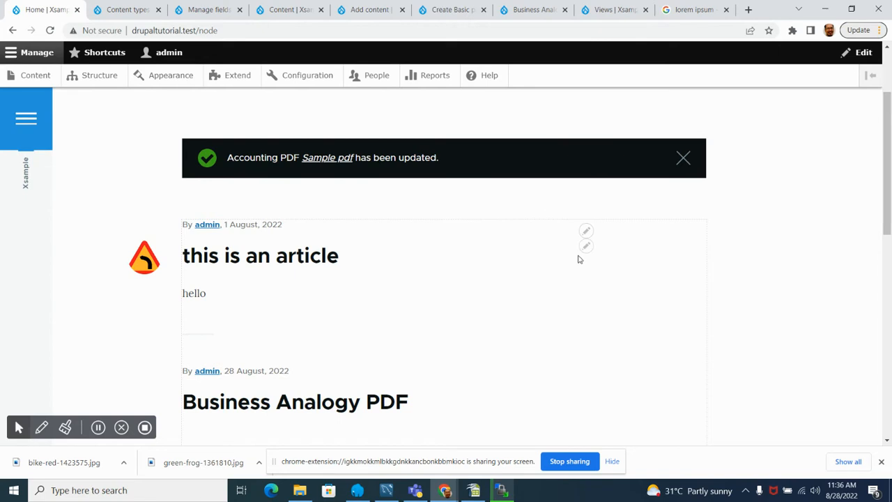
# Step: Edit the article at the head of the listing, change its title to "This is an article test" and save it
pyautogui.click(586, 250)
pyautogui.click(573, 264)
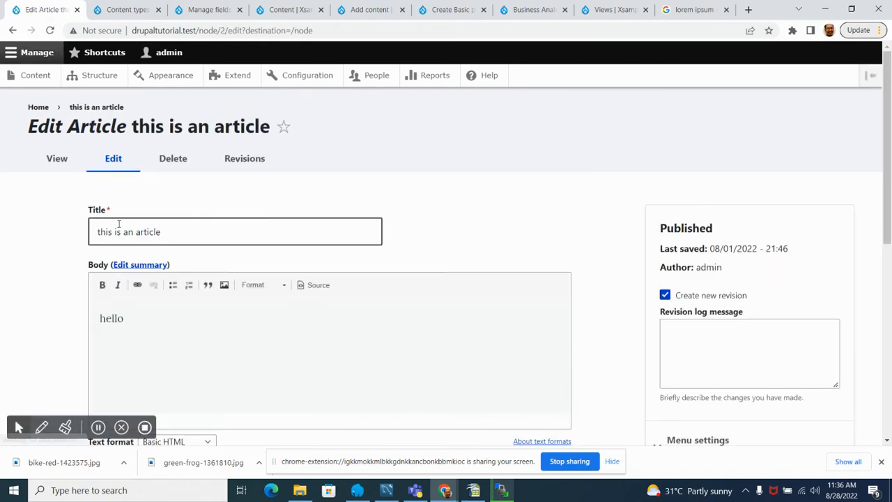
pyautogui.click(97, 232)
pyautogui.press('BackSpace')
pyautogui.write('T')
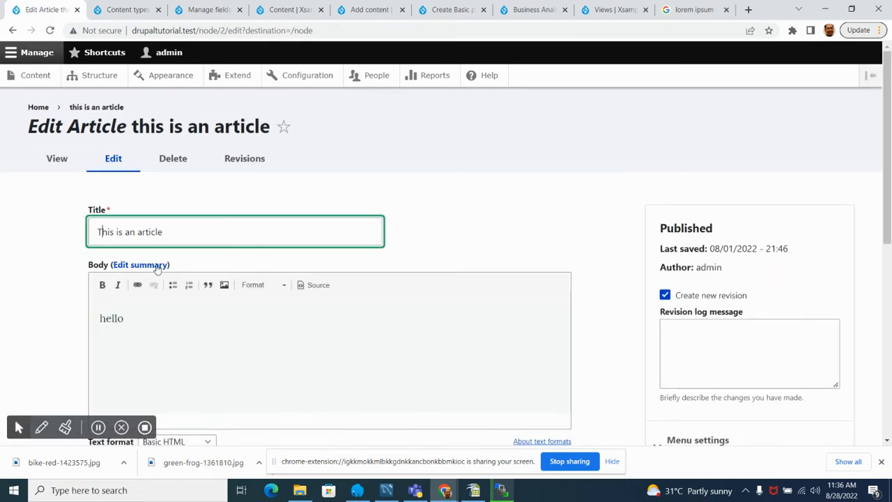
pyautogui.click(185, 232)
pyautogui.write('test')
pyautogui.click(8, 304)
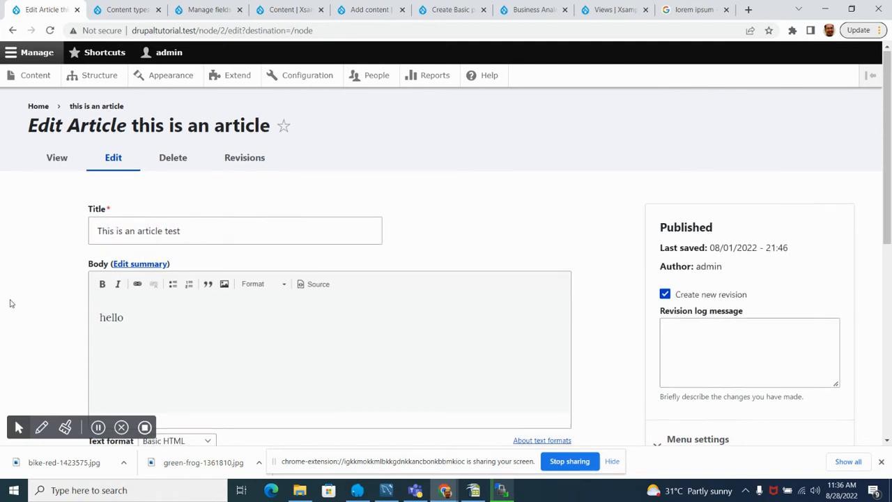
pyautogui.scroll(-10, 9, 300)
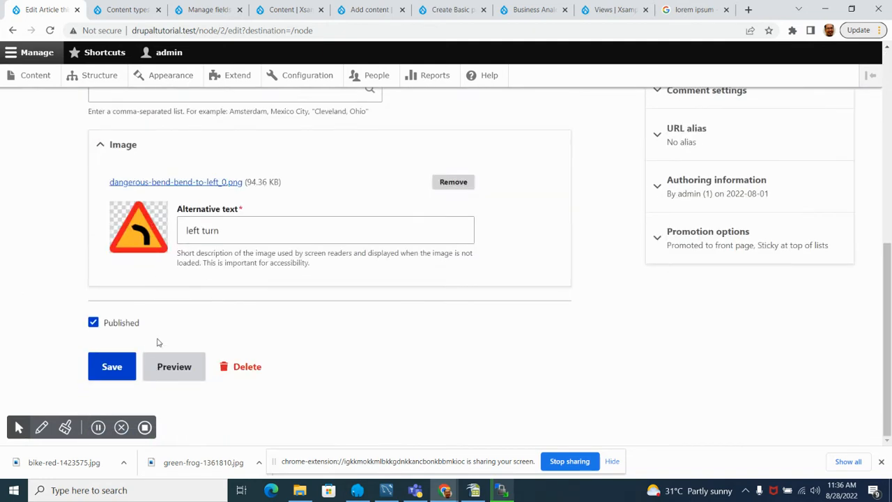
pyautogui.click(110, 375)
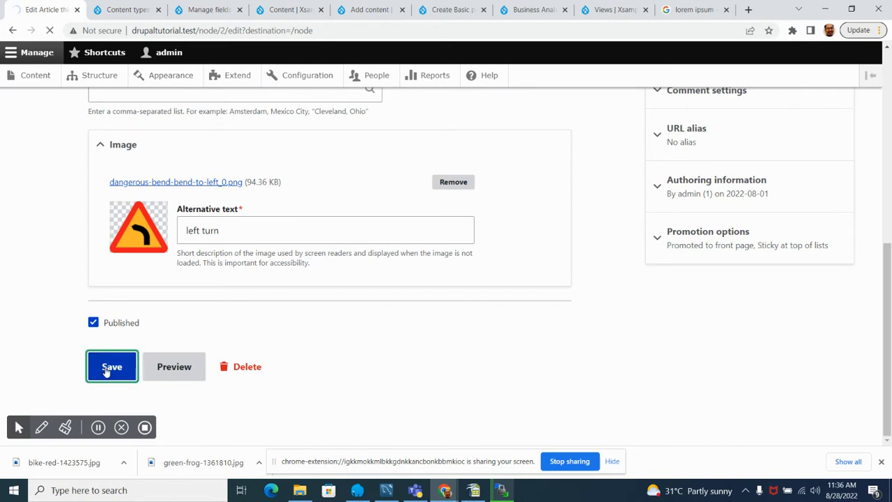
# Step: Edit the "something" article, changing its title to "Something" and its body to "Another new article"
pyautogui.scroll(-6, 213, 283)
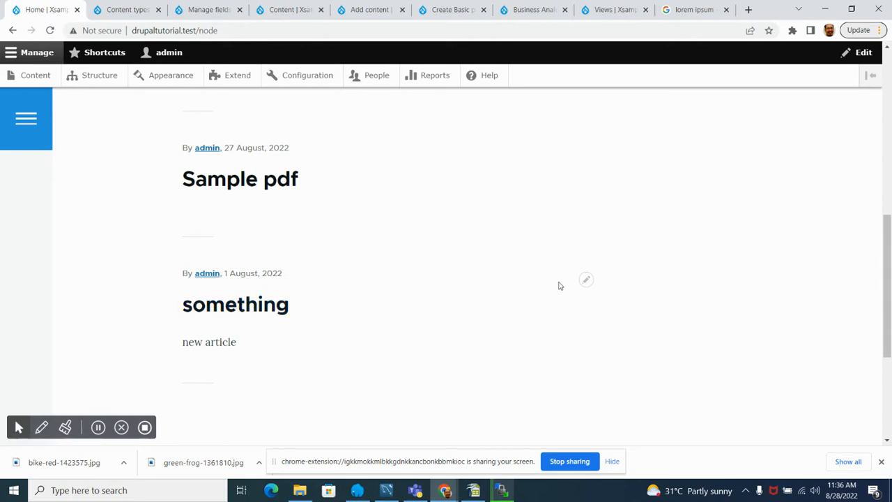
pyautogui.click(586, 280)
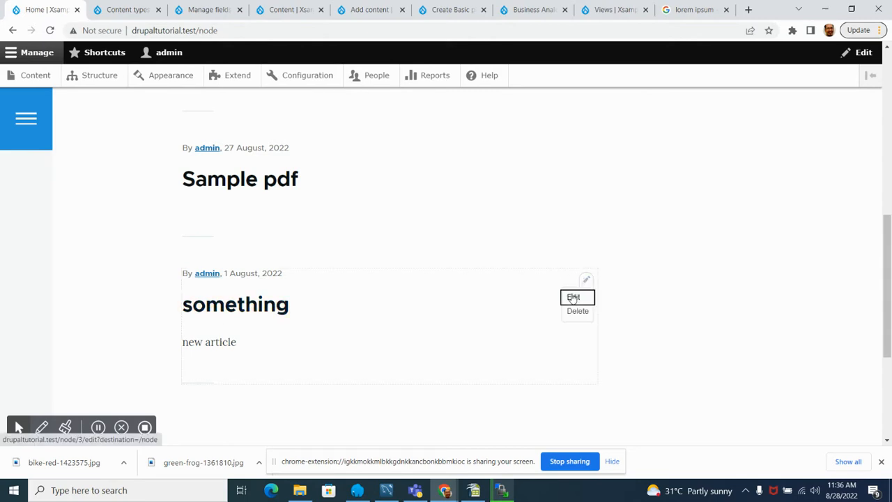
pyautogui.click(575, 296)
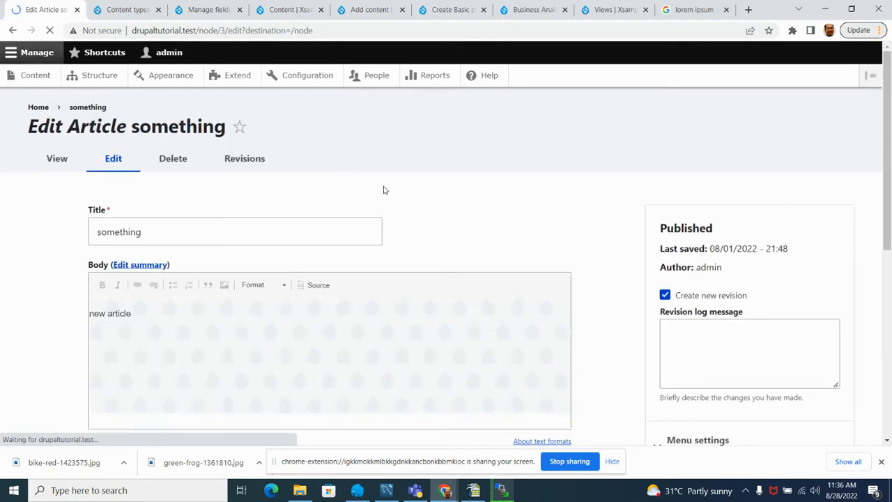
pyautogui.scroll(-5, 124, 309)
pyautogui.scroll(5, 58, 335)
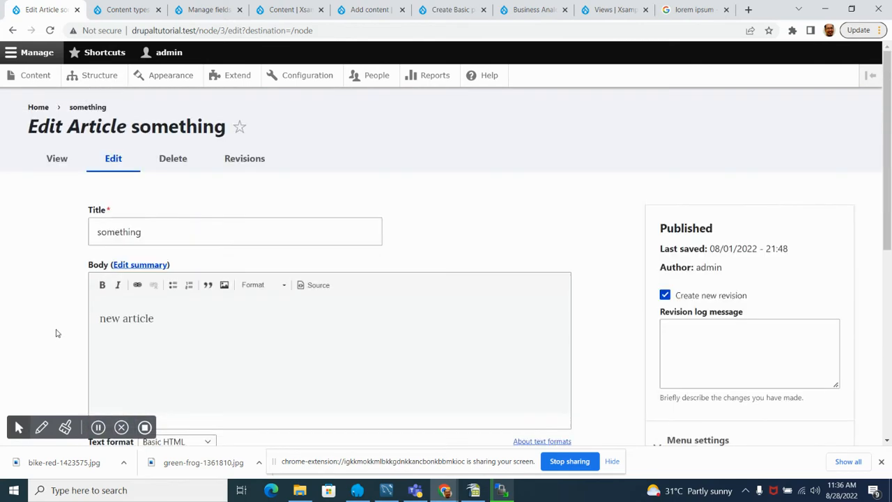
pyautogui.click(104, 232)
pyautogui.click(102, 234)
pyautogui.press('BackSpace')
pyautogui.write('S')
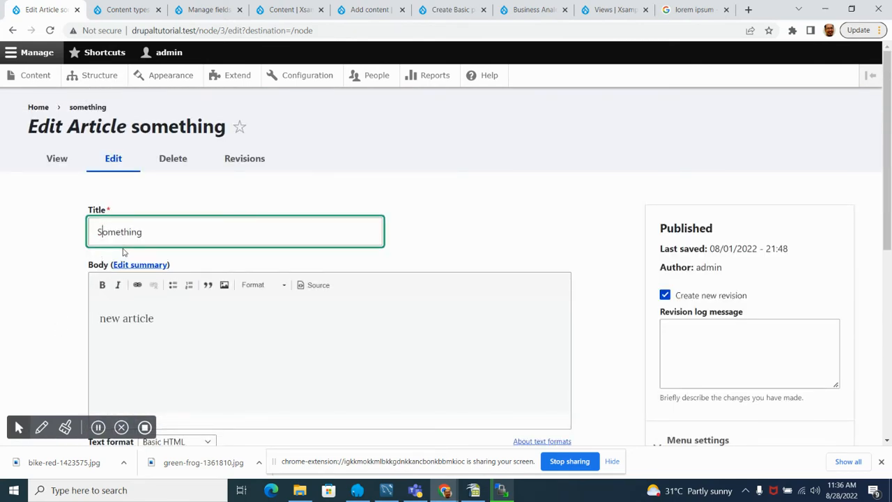
pyautogui.click(164, 315)
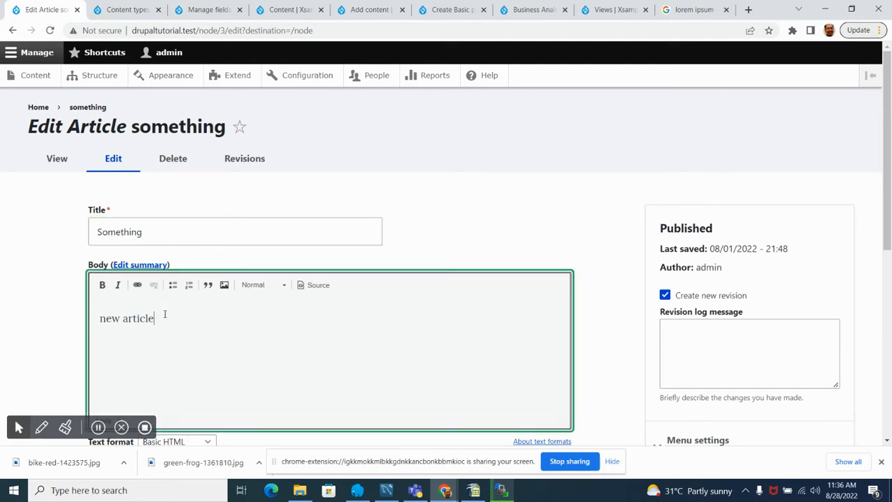
pyautogui.write('Another')
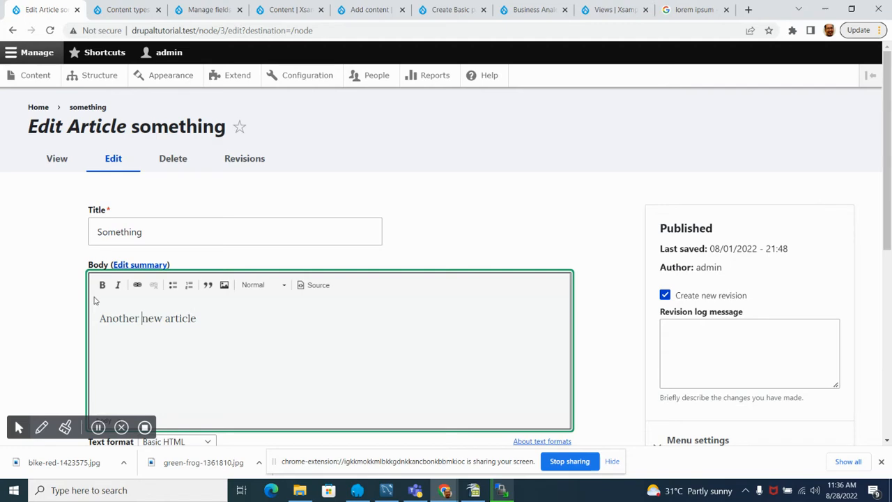
# Step: Add the image bike-red-1423575.jpg with the alternative text "bike" to the article and save it
pyautogui.scroll(-5, 96, 301)
pyautogui.click(196, 249)
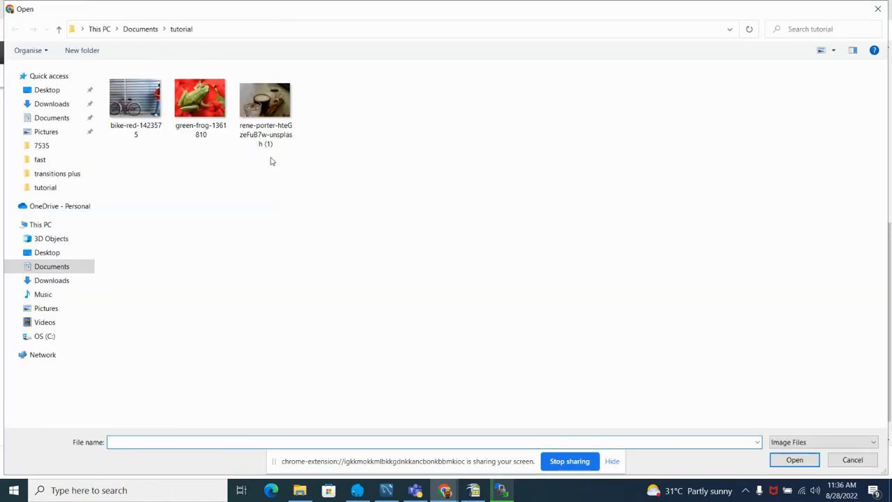
pyautogui.click(140, 109)
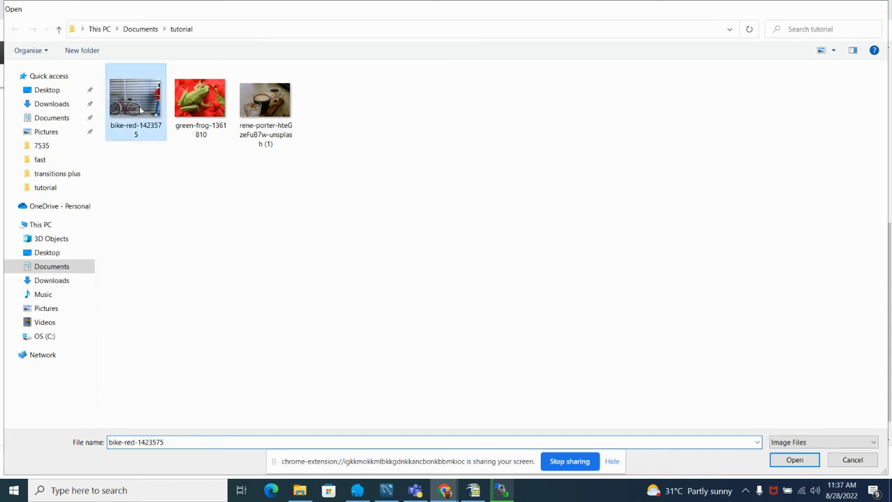
pyautogui.doubleClick(140, 110)
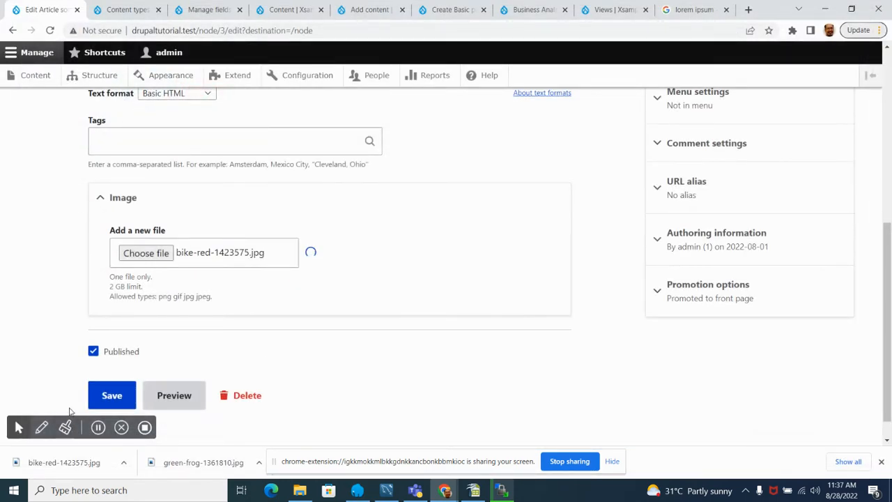
pyautogui.scroll(-1, 11, 322)
pyautogui.click(112, 368)
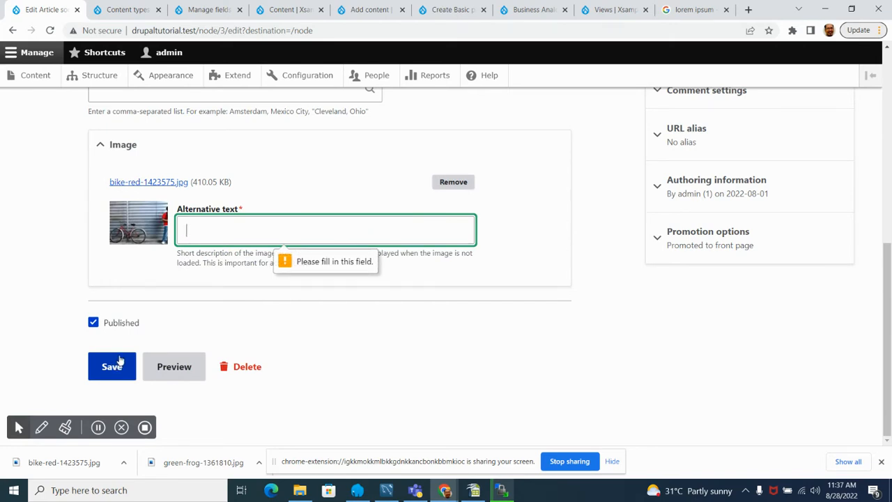
pyautogui.write('bike')
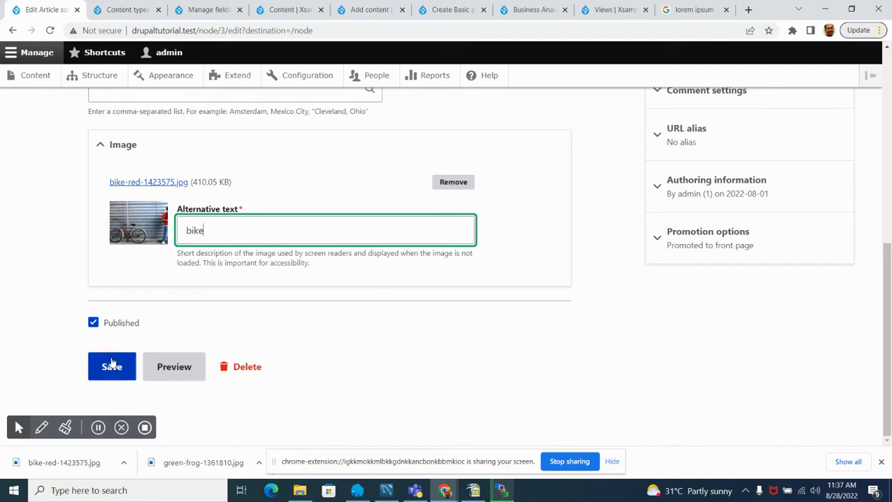
pyautogui.click(112, 364)
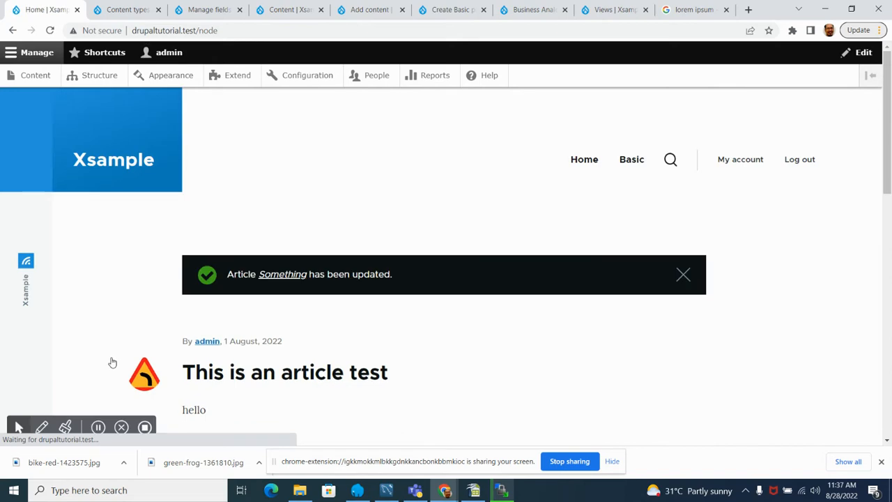
# Step: Examine the home page listing, comparing how the articles show image, title and body while the PDF items are displayed
pyautogui.scroll(-5, 128, 331)
pyautogui.scroll(-4, 126, 325)
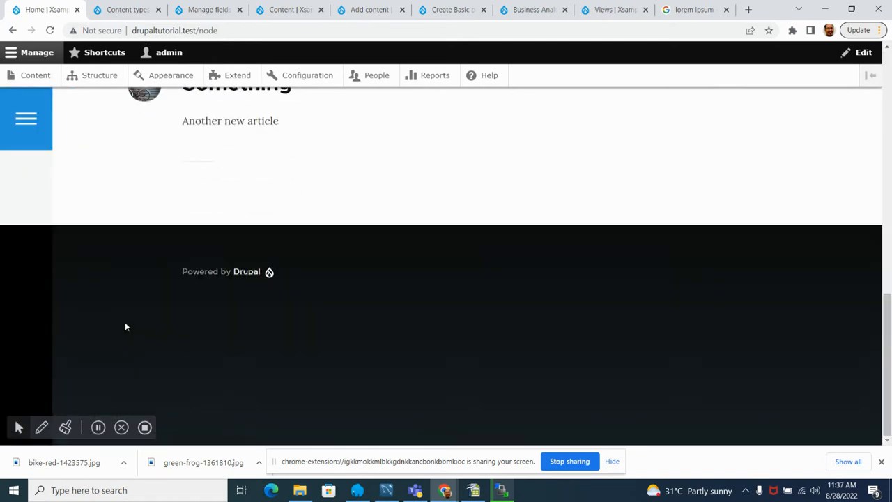
pyautogui.scroll(2, 124, 322)
pyautogui.scroll(5, 126, 329)
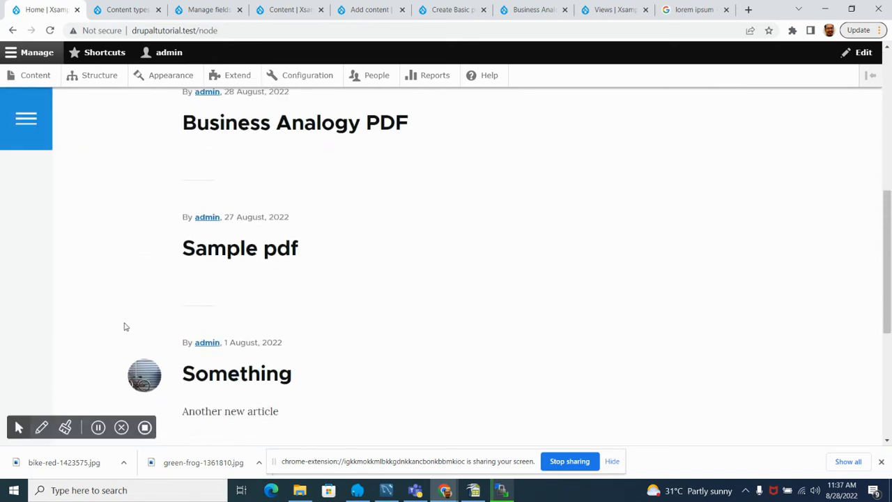
pyautogui.scroll(-2, 125, 326)
pyautogui.scroll(1, 124, 323)
pyautogui.scroll(-5, 123, 323)
pyautogui.scroll(2, 123, 323)
pyautogui.scroll(3, 123, 323)
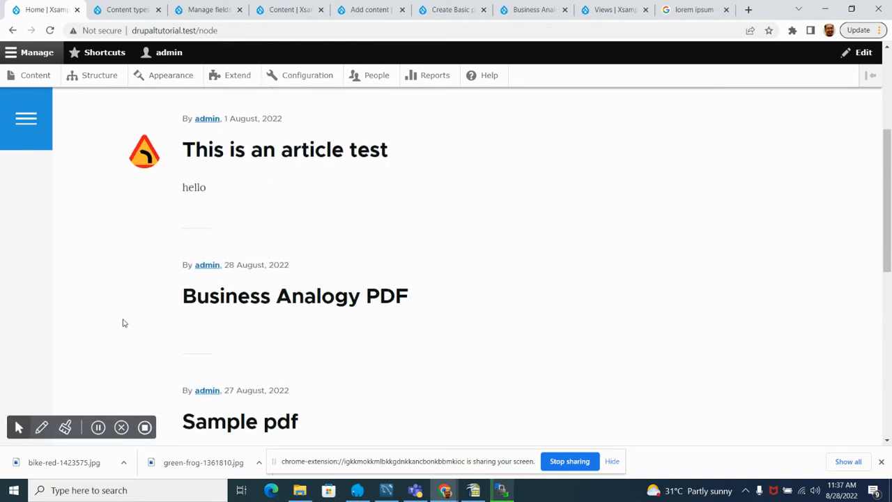
pyautogui.scroll(-2, 181, 265)
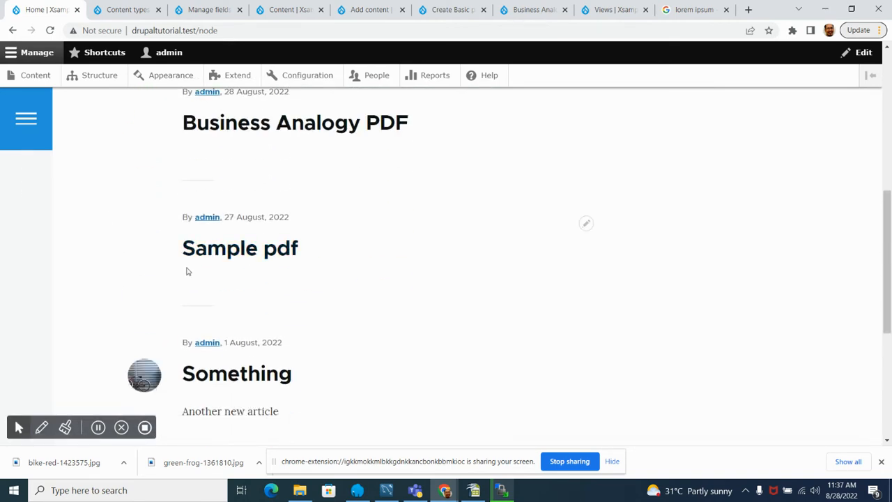
pyautogui.scroll(2, 206, 274)
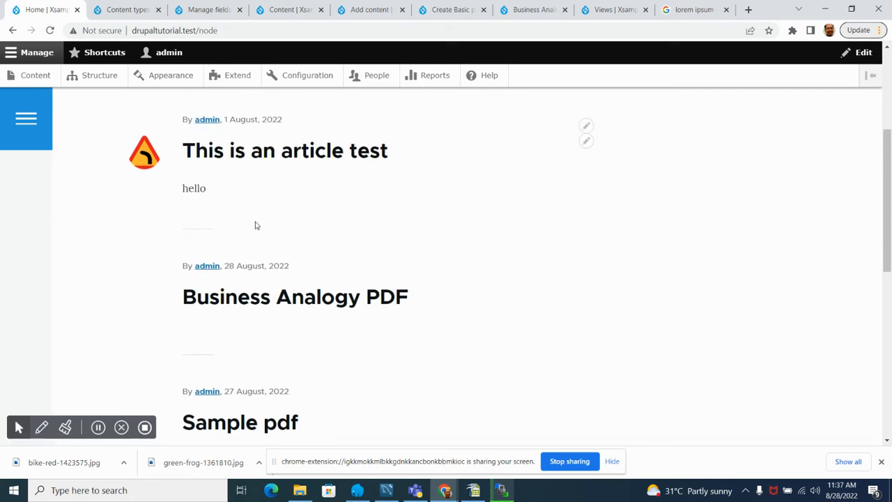
pyautogui.scroll(2, 297, 263)
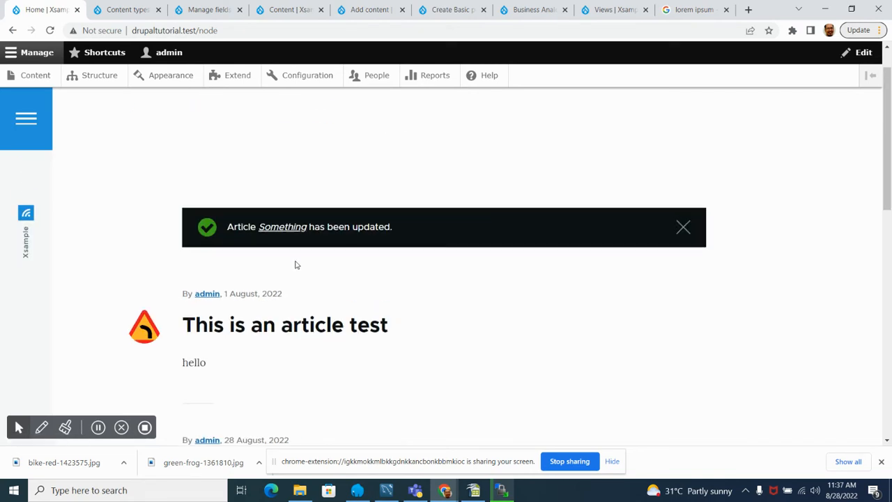
pyautogui.scroll(1, 295, 265)
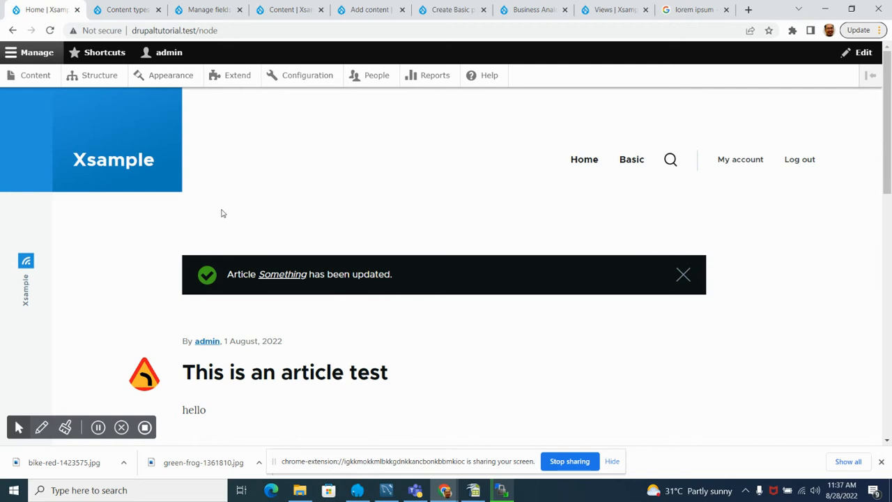
pyautogui.scroll(-3, 221, 211)
pyautogui.scroll(-4, 223, 214)
pyautogui.scroll(3, 199, 230)
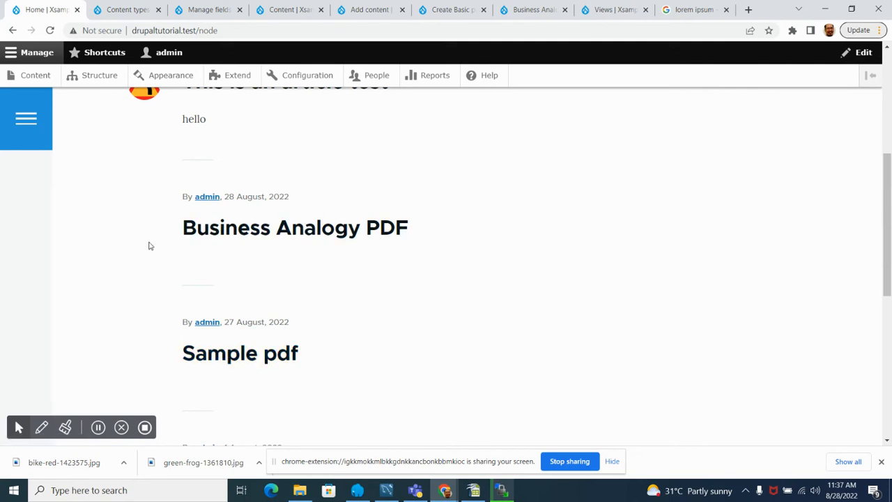
pyautogui.scroll(4, 148, 246)
pyautogui.scroll(-3, 150, 262)
pyautogui.scroll(3, 181, 262)
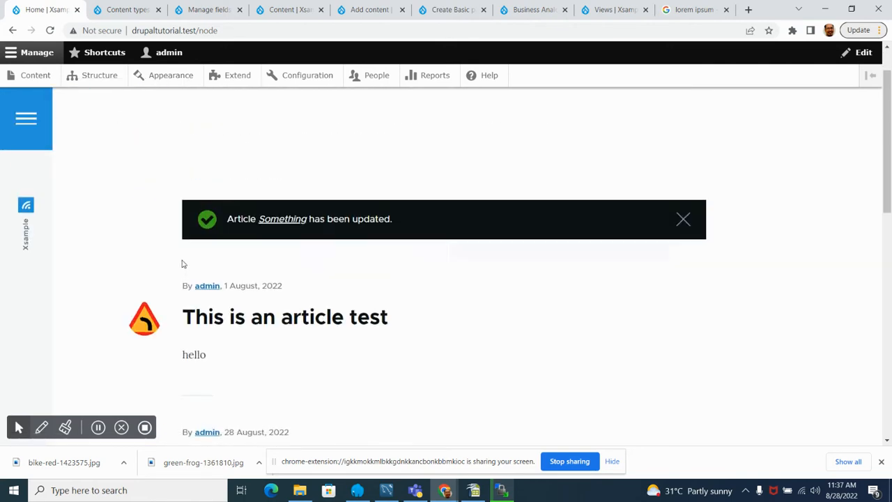
pyautogui.scroll(-3, 181, 263)
pyautogui.scroll(-5, 183, 259)
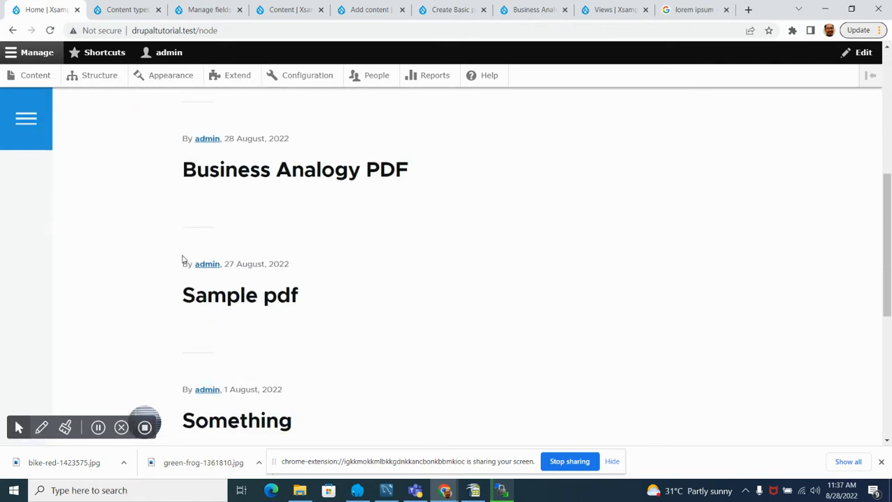
pyautogui.scroll(4, 183, 259)
pyautogui.scroll(3, 184, 259)
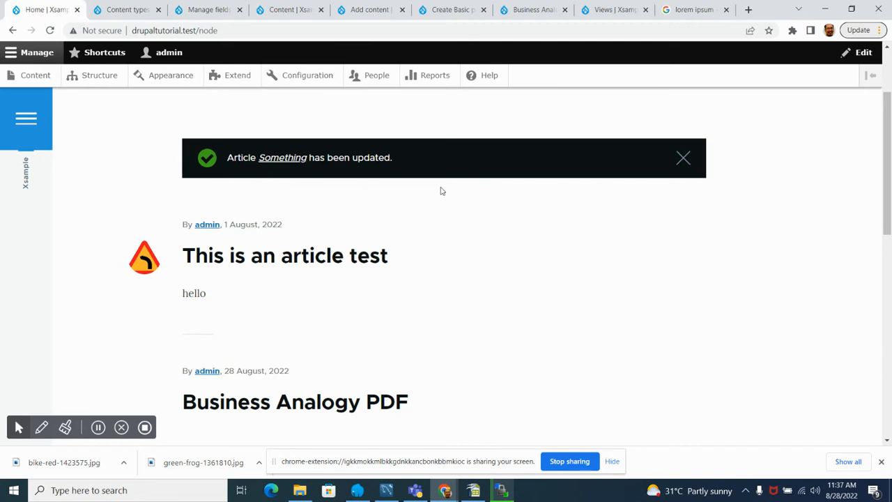
pyautogui.scroll(-6, 695, 234)
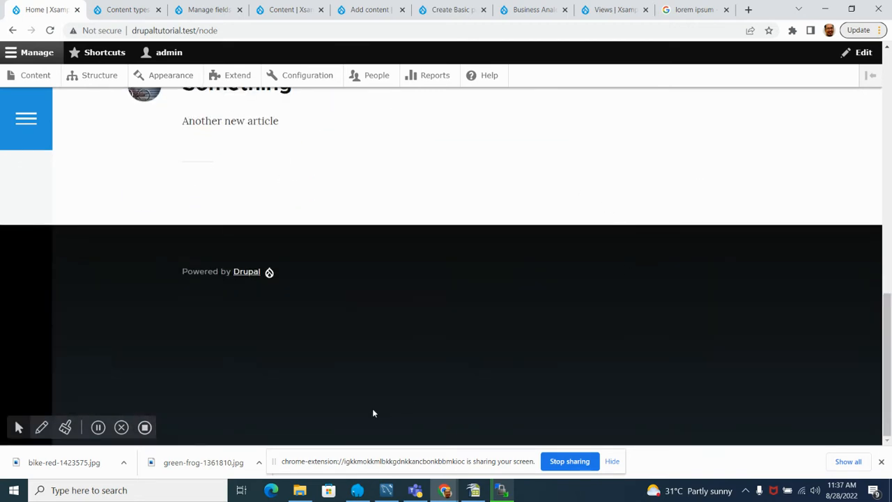
pyautogui.scroll(6, 115, 173)
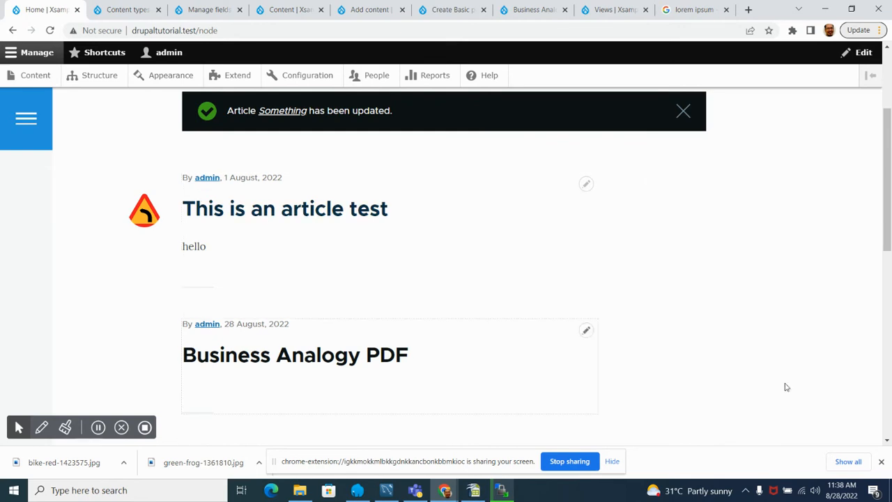
# Step: Dismiss the downloads bar, open the site's Structure administration page and review its sections from Block layout to Views
pyautogui.click(881, 461)
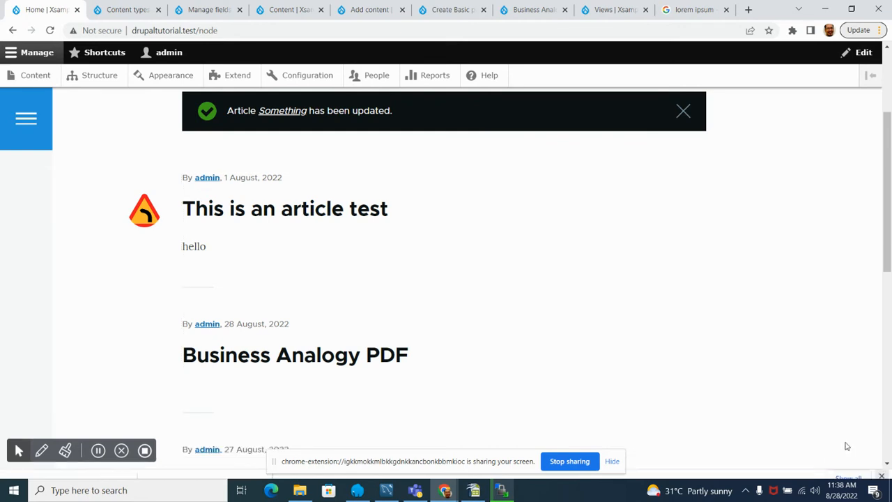
pyautogui.click(100, 81)
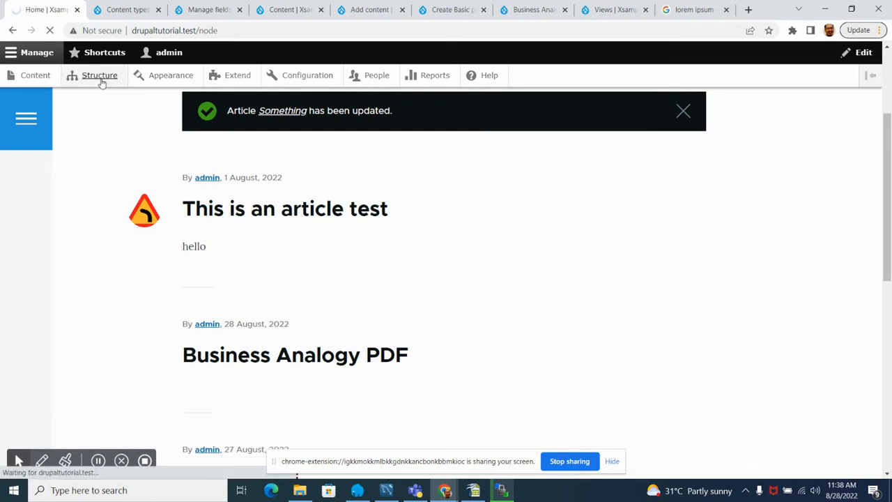
pyautogui.scroll(-3, 102, 129)
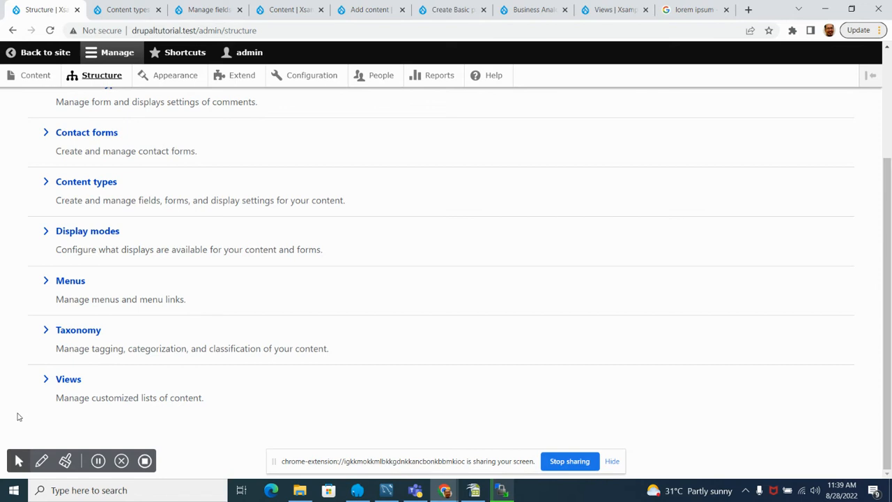
pyautogui.scroll(2, 114, 251)
pyautogui.scroll(-2, 113, 251)
pyautogui.scroll(2, 110, 251)
pyautogui.scroll(1, 106, 248)
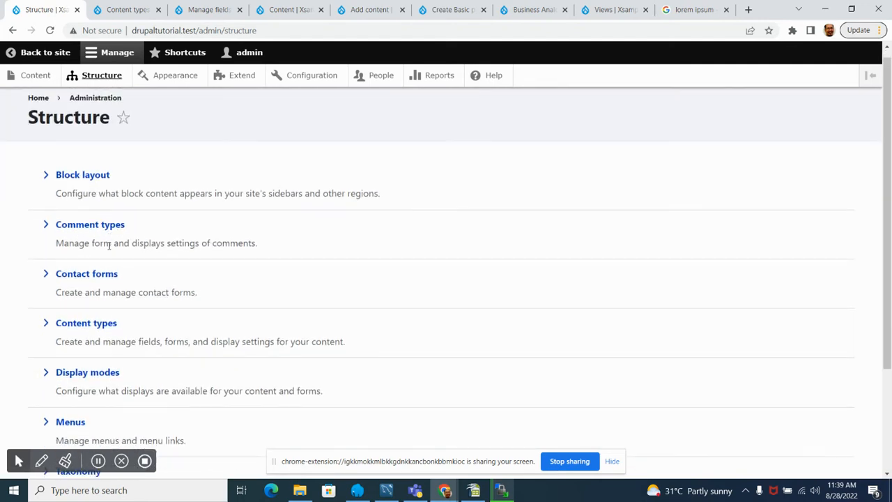
pyautogui.scroll(-2, 108, 245)
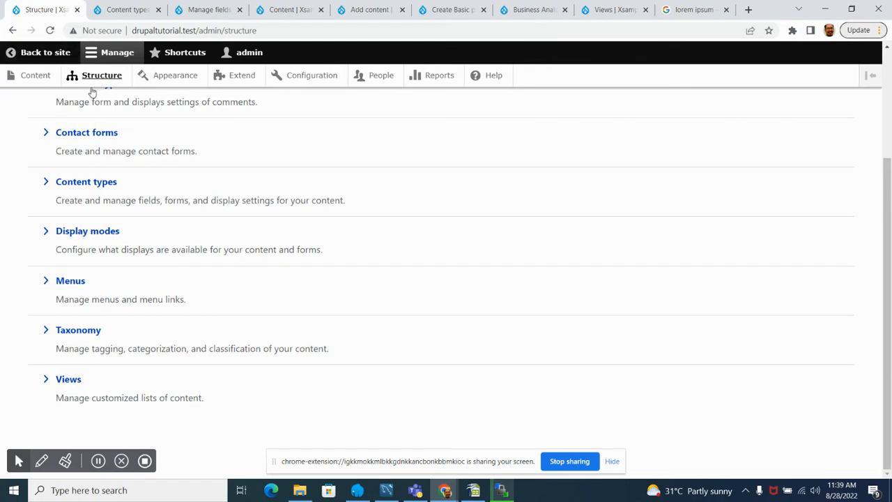
# Step: Open the site's home page in a new browser tab and place that tab ahead of the Structure tab
pyautogui.rightClick(46, 54)
pyautogui.click(94, 61)
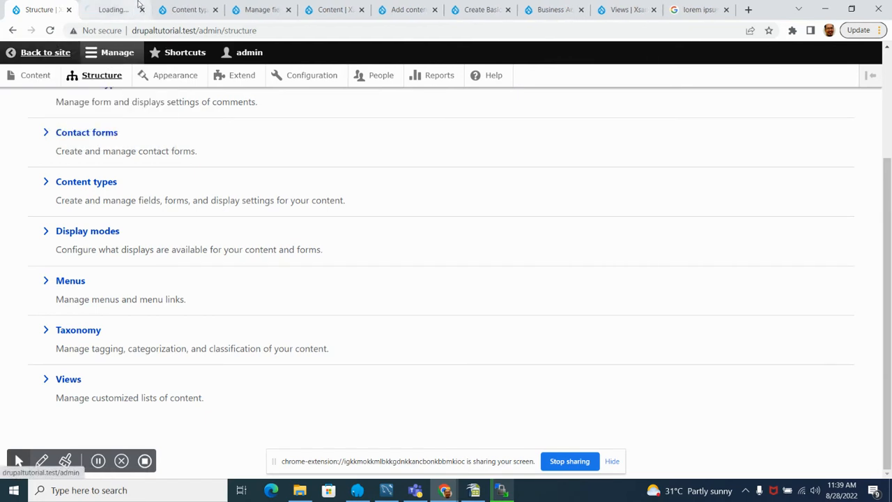
pyautogui.click(95, 12)
pyautogui.moveTo(106, 6); pyautogui.dragTo(38, 8)
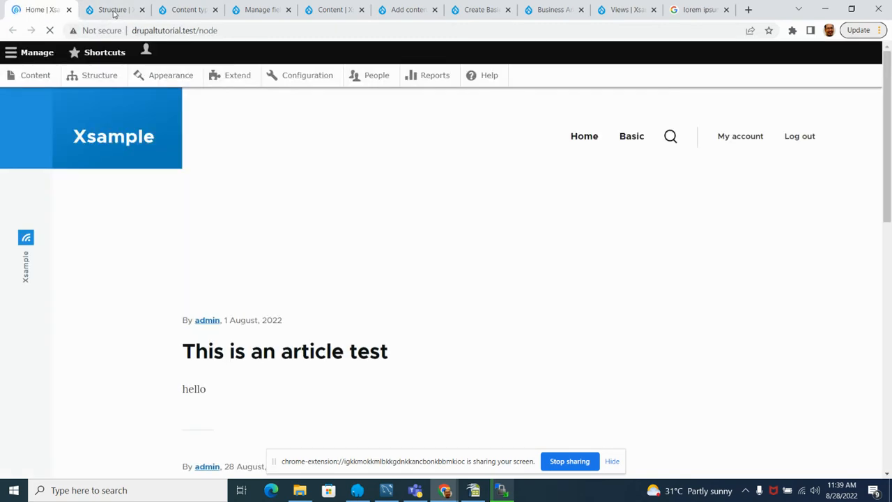
# Step: Look over the articles and PDF items on the home page and return to the Structure page
pyautogui.scroll(-5, 137, 313)
pyautogui.scroll(-3, 146, 301)
pyautogui.scroll(6, 146, 297)
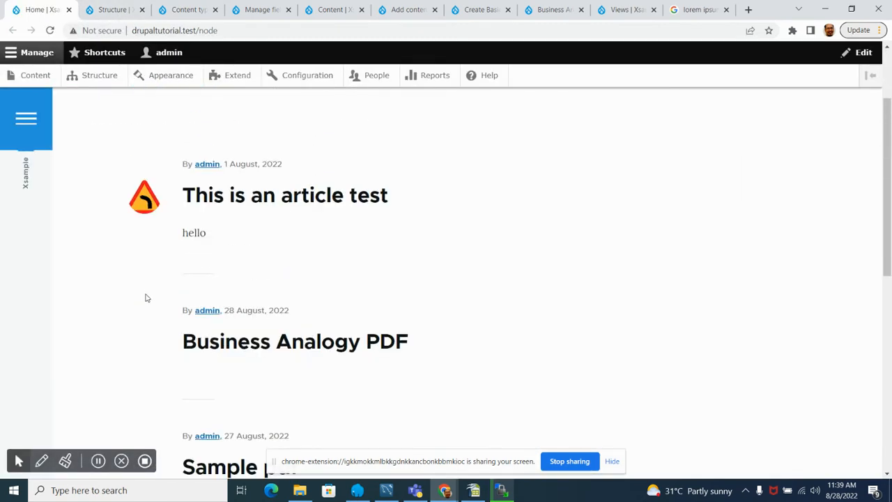
pyautogui.click(111, 9)
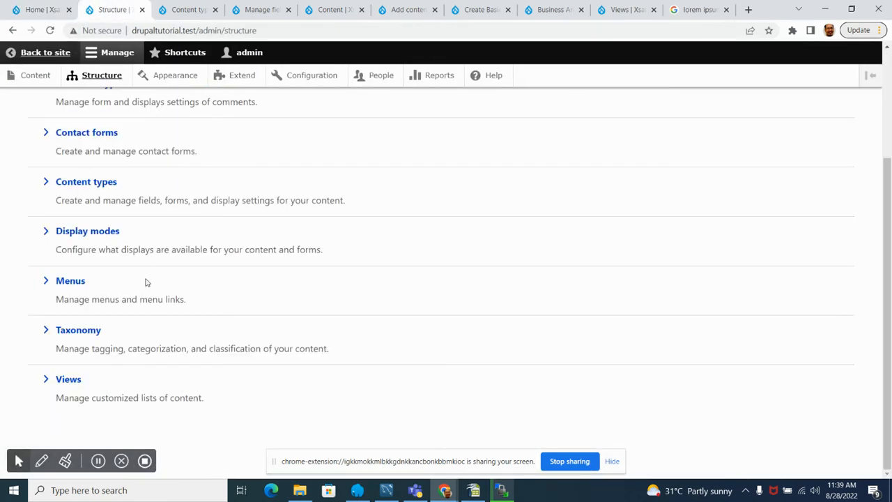
# Step: Open the site's Views list and review the enabled views down to Frontpage and the entries after it
pyautogui.click(71, 383)
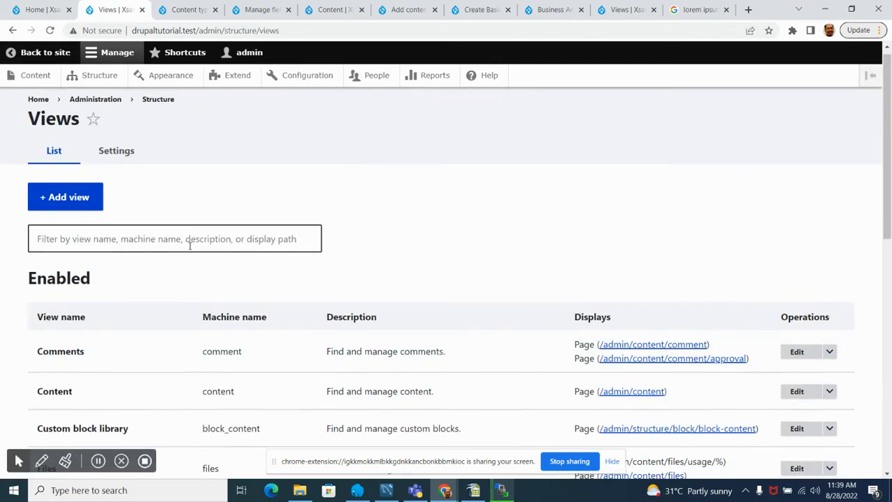
pyautogui.scroll(-2, 137, 255)
pyautogui.scroll(-3, 126, 255)
pyautogui.scroll(4, 125, 255)
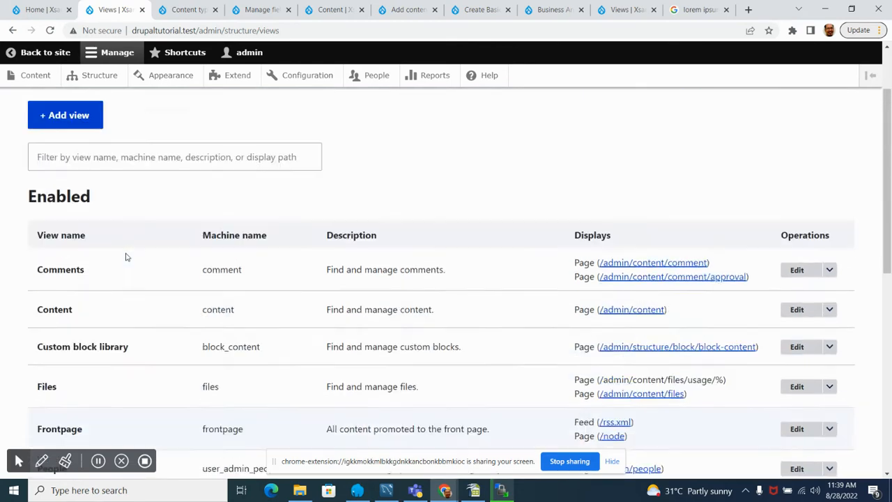
pyautogui.scroll(-3, 126, 257)
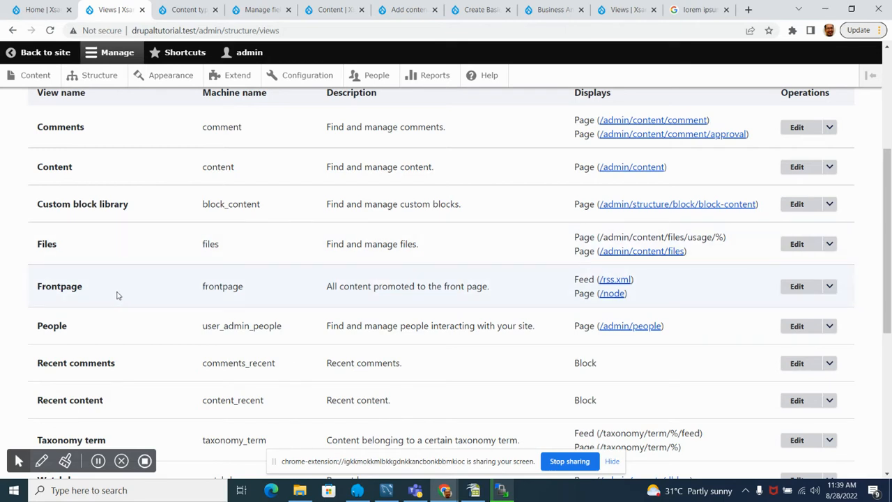
# Step: Open the Appearance administration page in a new browser tab, look at the installed themes and return to the Views list
pyautogui.rightClick(173, 78)
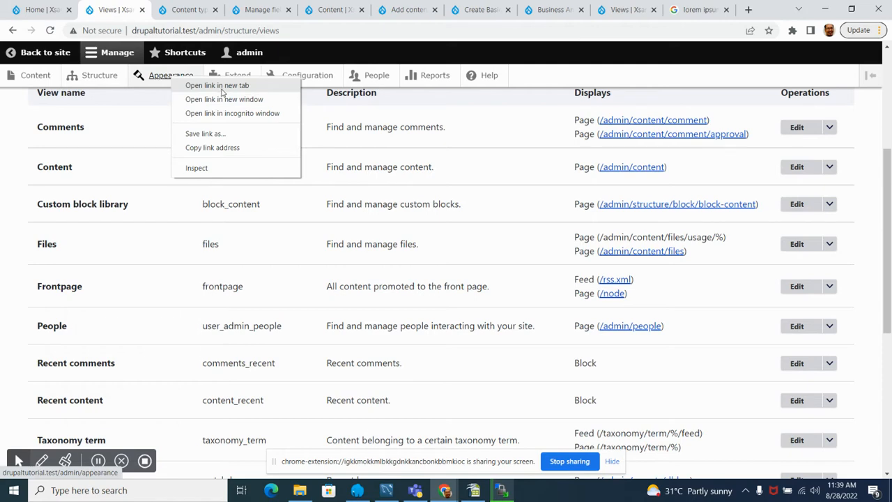
pyautogui.click(217, 85)
pyautogui.hotkey('ctrl', 'Tab')
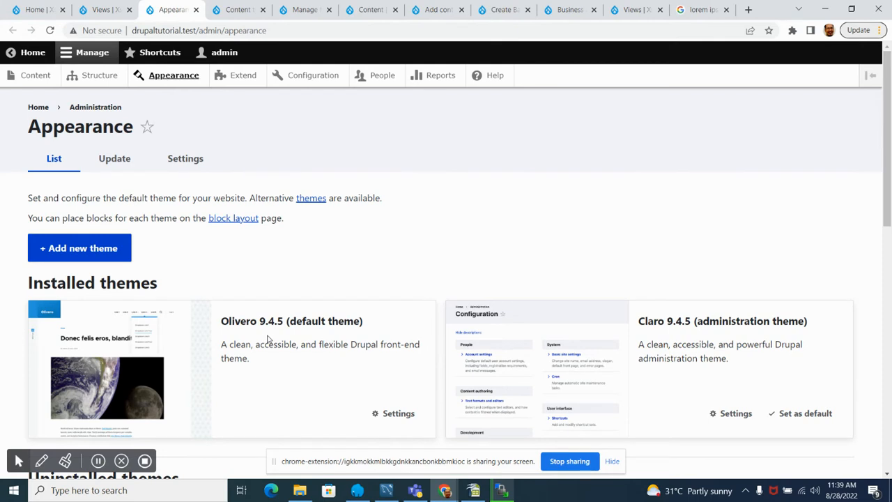
pyautogui.click(104, 10)
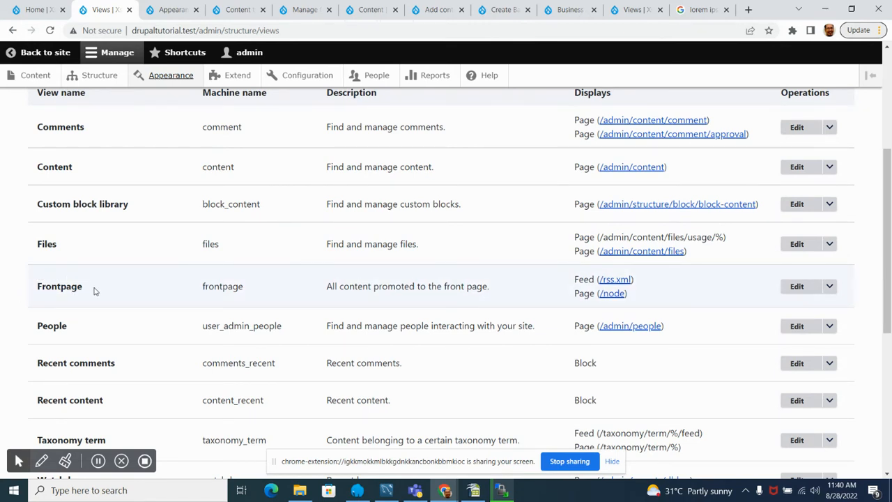
# Step: View the home page as the output of the Frontpage view and return to the Views list
pyautogui.click(33, 9)
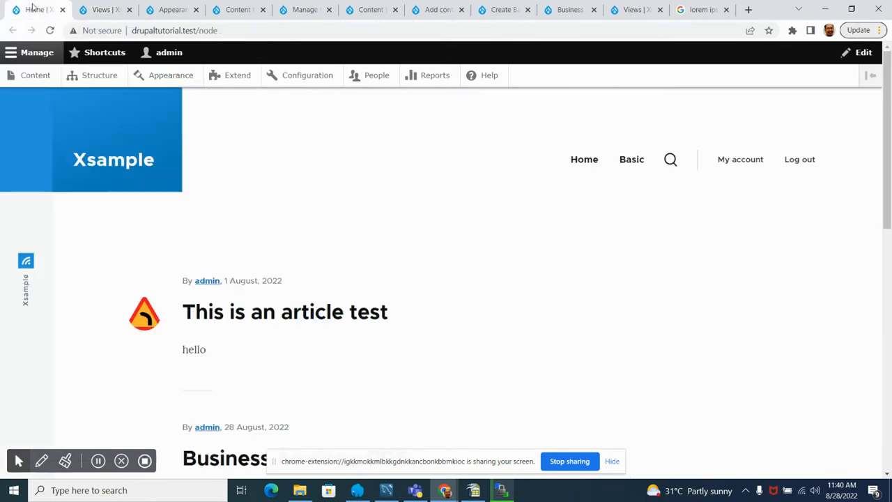
pyautogui.scroll(-7, 235, 349)
pyautogui.scroll(6, 235, 349)
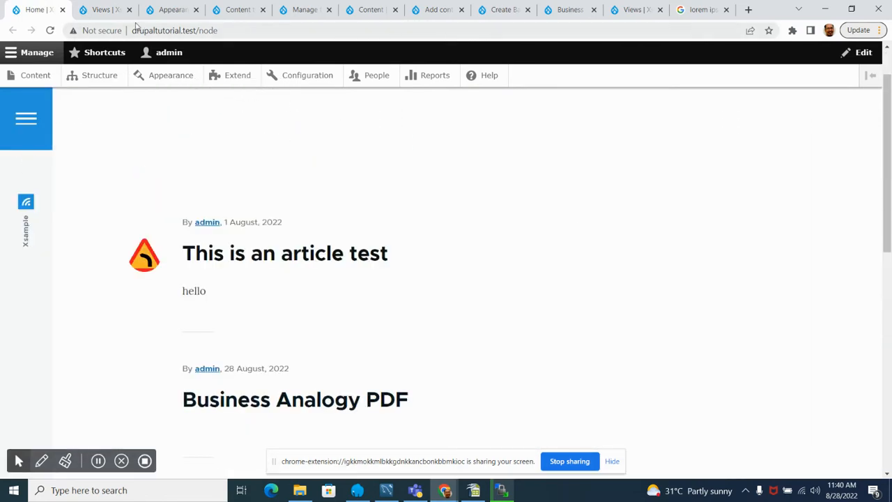
pyautogui.click(103, 9)
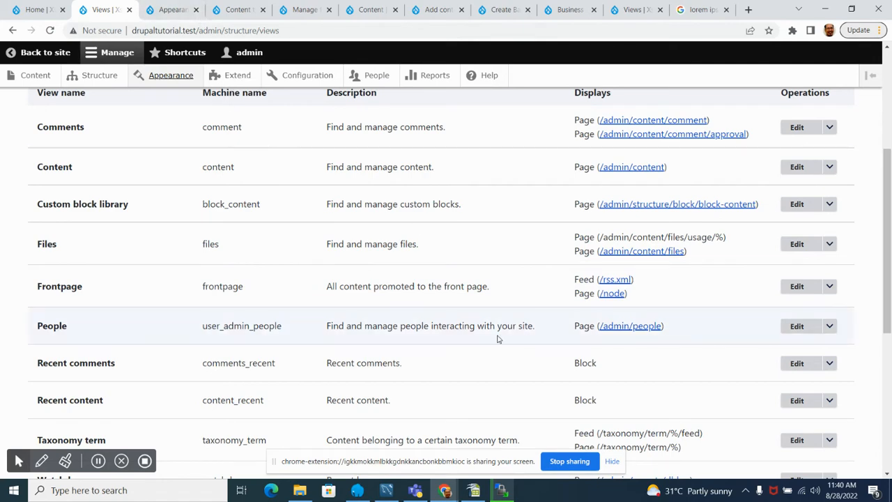
# Step: Check the content types list and look over the published Business Analogy PDF page
pyautogui.click(237, 10)
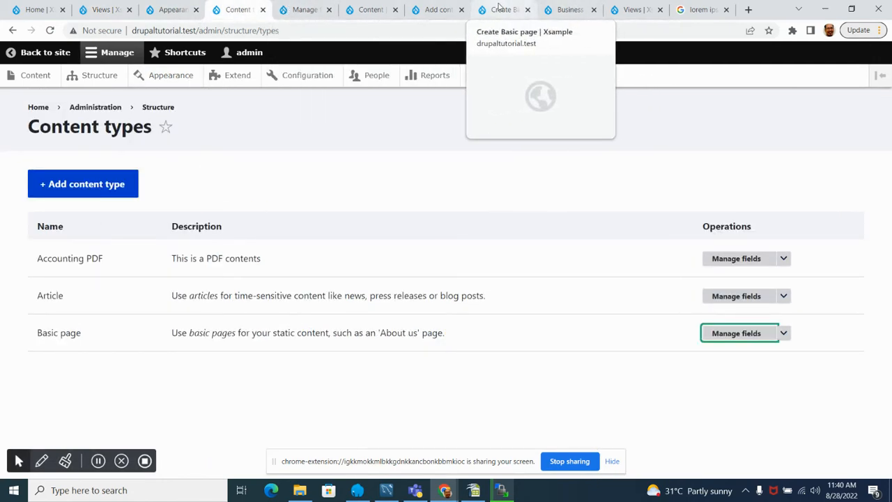
pyautogui.click(561, 10)
pyautogui.scroll(4, 216, 201)
pyautogui.scroll(-4, 218, 203)
pyautogui.scroll(9, 219, 209)
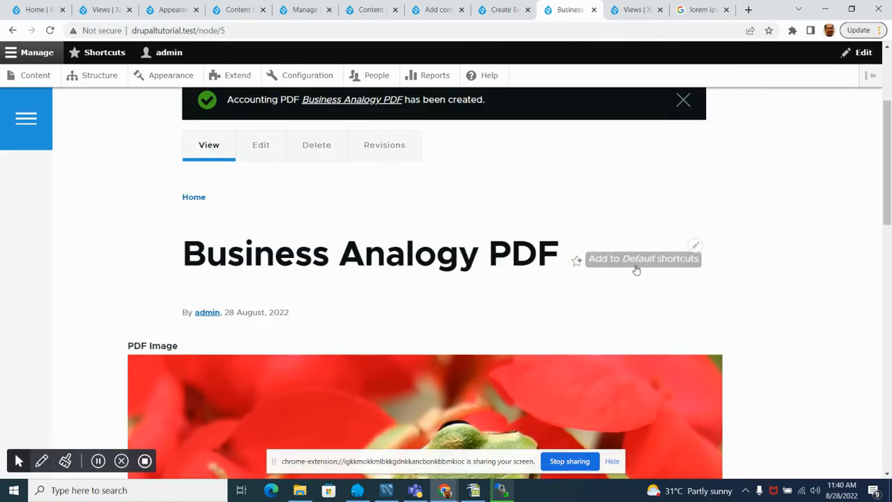
pyautogui.click(698, 247)
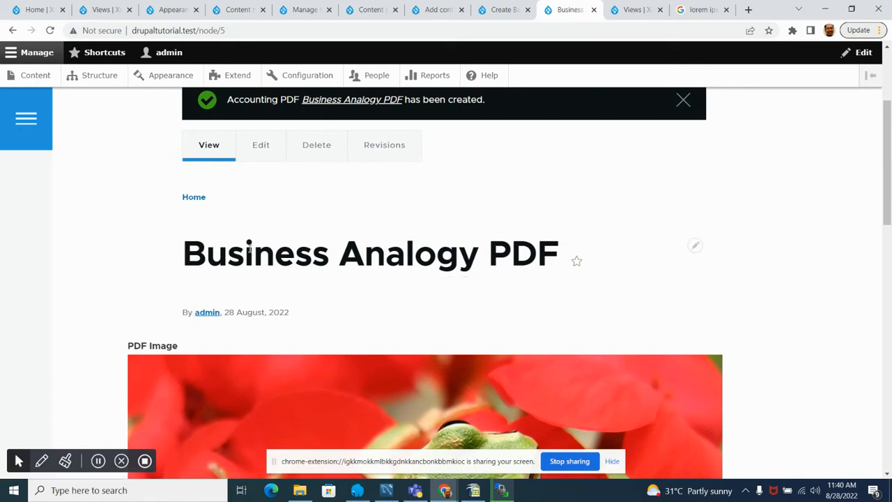
# Step: Look through the home page listing to find the Business Analogy PDF among the promoted items
pyautogui.click(35, 10)
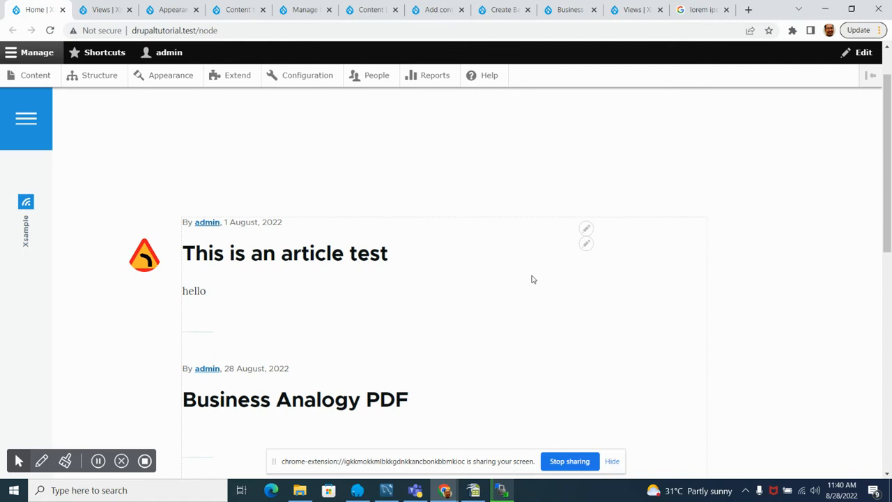
pyautogui.scroll(-3, 488, 286)
pyautogui.scroll(4, 432, 307)
pyautogui.scroll(-2, 412, 313)
pyautogui.scroll(-1, 388, 318)
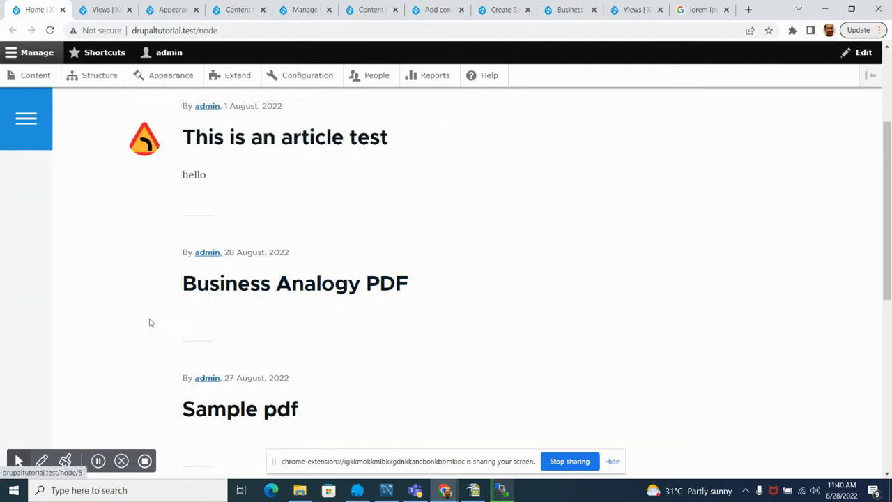
# Step: Edit the Business Analogy PDF item from the home page, turn off Promoted to front page and save it
pyautogui.click(586, 262)
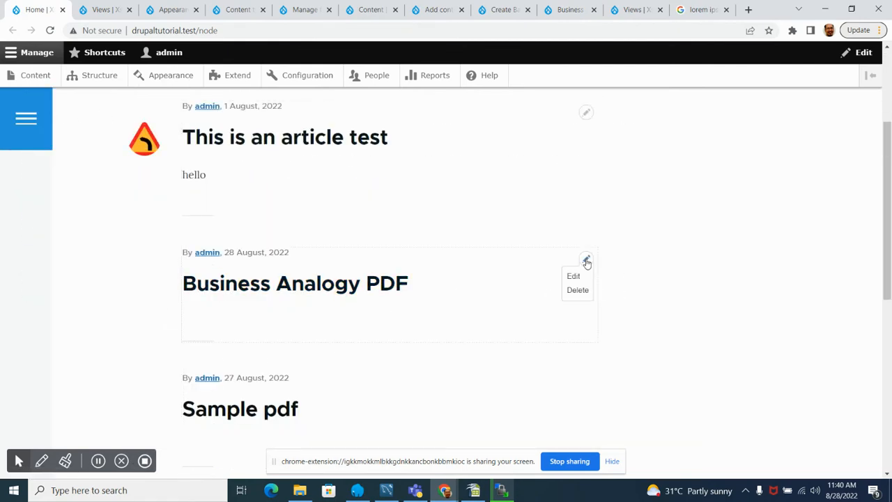
pyautogui.click(576, 277)
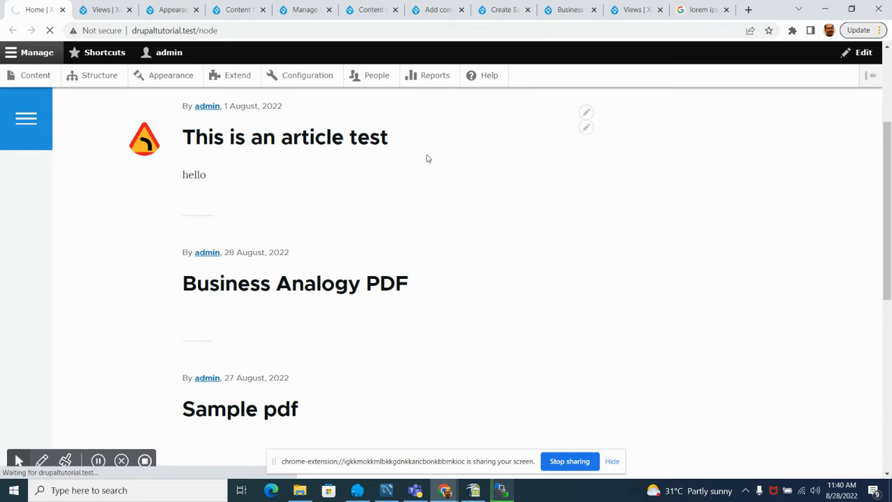
pyautogui.scroll(-1, 525, 215)
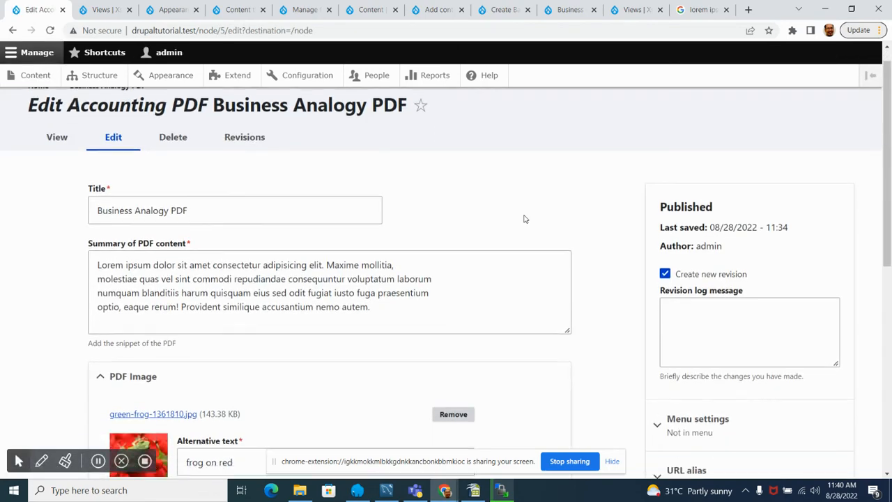
pyautogui.scroll(-3, 706, 274)
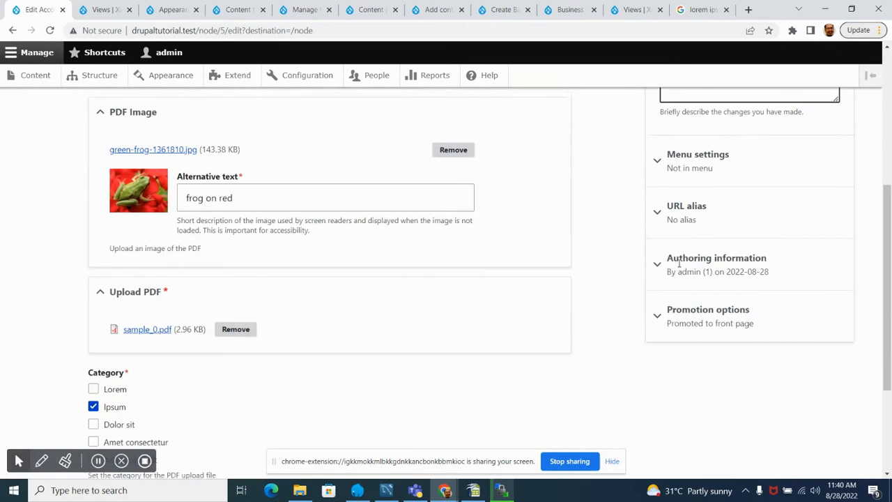
pyautogui.click(703, 314)
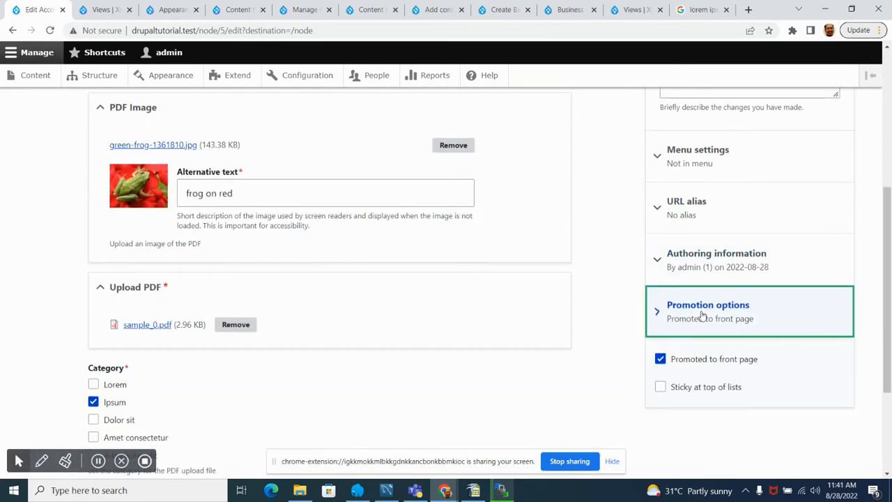
pyautogui.click(661, 360)
pyautogui.scroll(-2, 197, 397)
pyautogui.click(127, 410)
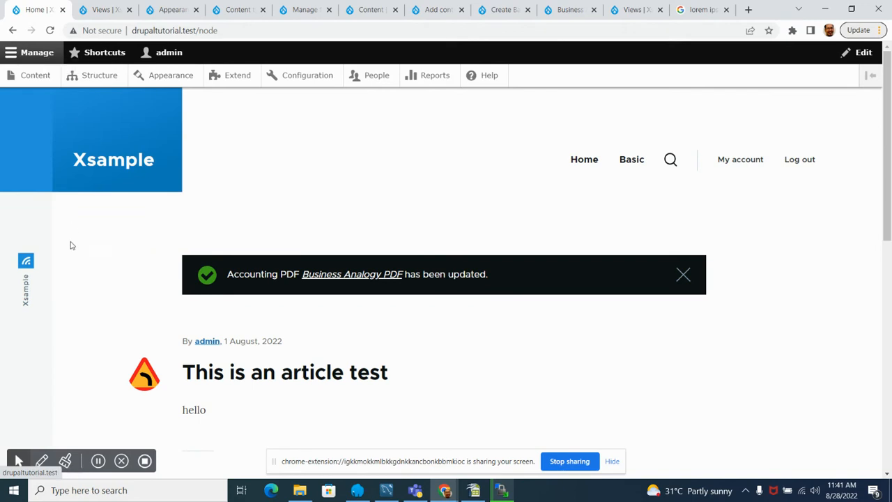
# Step: Check which articles and PDF items the home page lists after the promotion change
pyautogui.scroll(-6, 74, 241)
pyautogui.scroll(5, 87, 257)
pyautogui.scroll(-3, 227, 237)
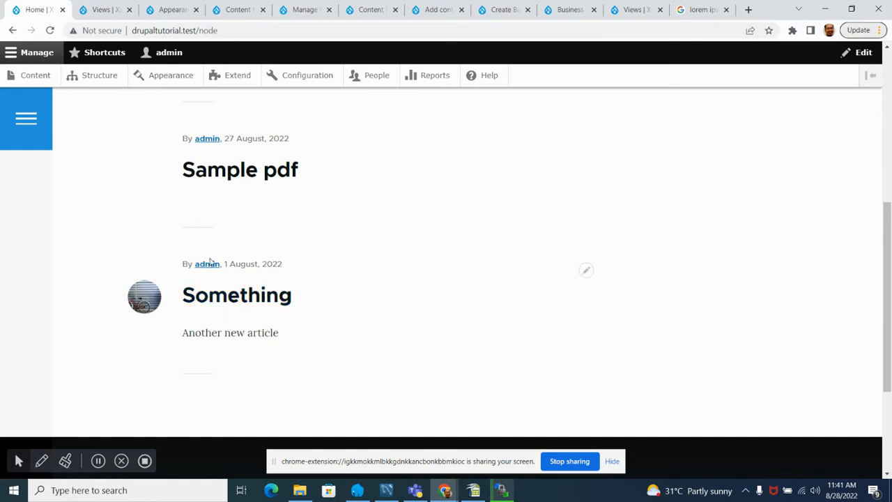
pyautogui.scroll(2, 255, 294)
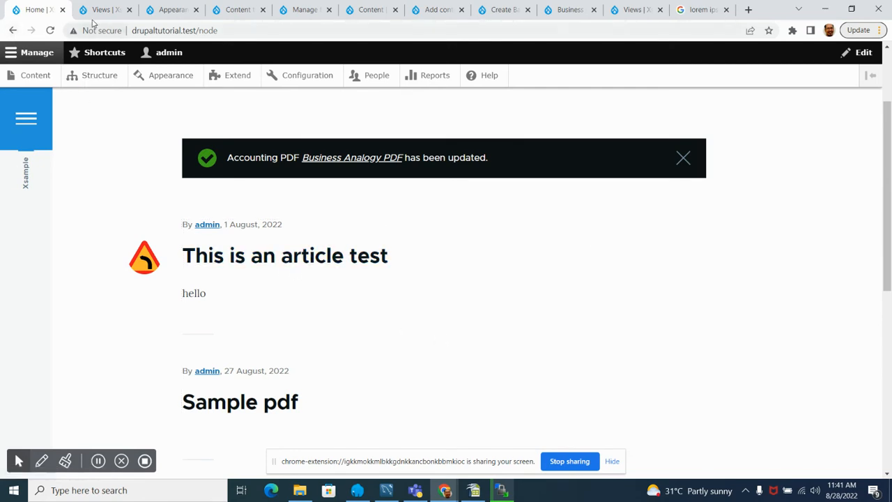
# Step: Edit the Business Analogy PDF from the site's content list, turn on Promoted to front page and save it
pyautogui.click(35, 77)
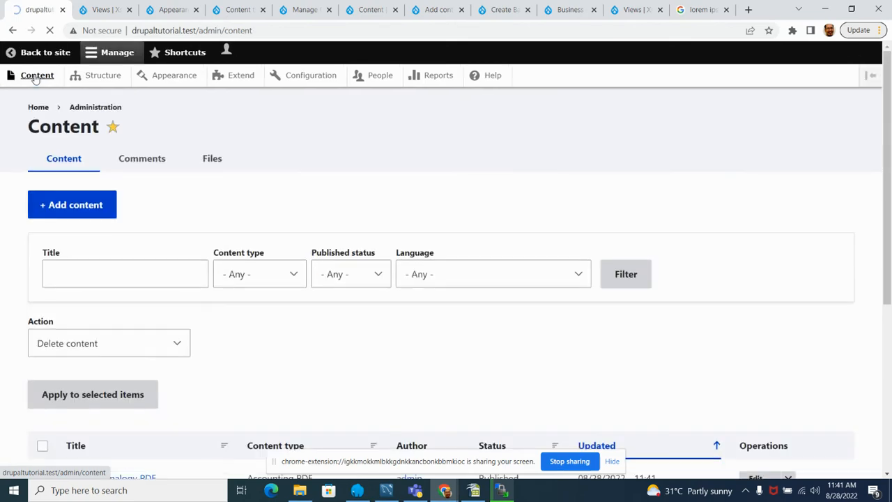
pyautogui.scroll(-4, 125, 267)
pyautogui.click(760, 193)
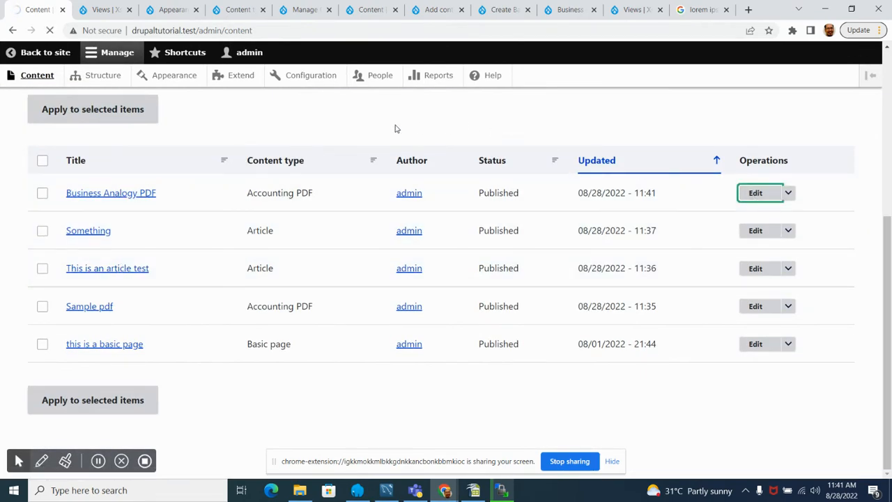
pyautogui.scroll(-3, 683, 272)
pyautogui.scroll(-2, 683, 272)
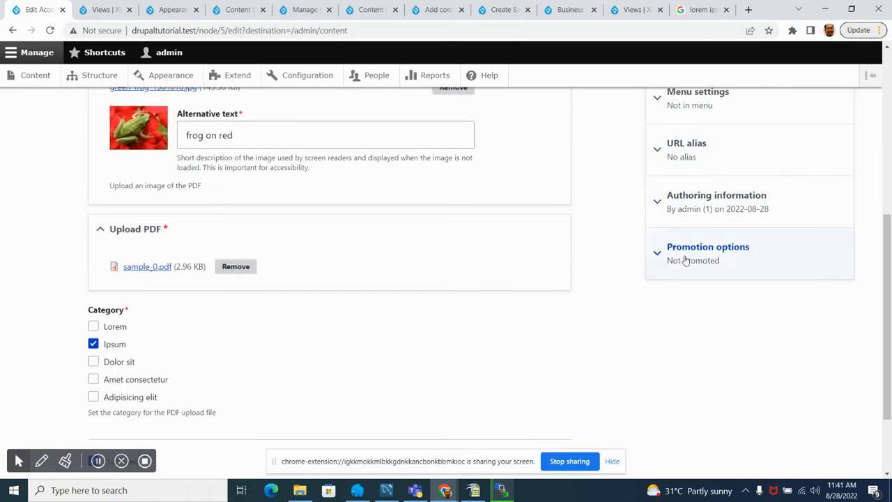
pyautogui.click(686, 258)
pyautogui.click(660, 301)
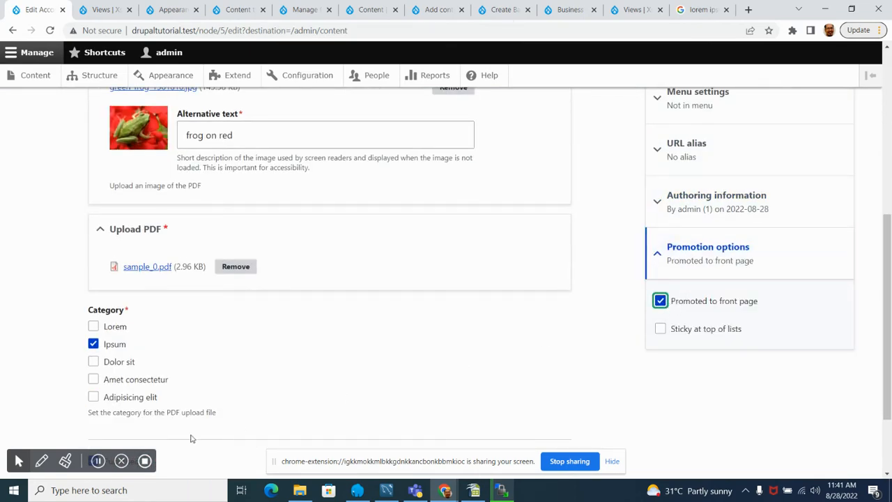
pyautogui.scroll(-2, 407, 339)
pyautogui.click(112, 403)
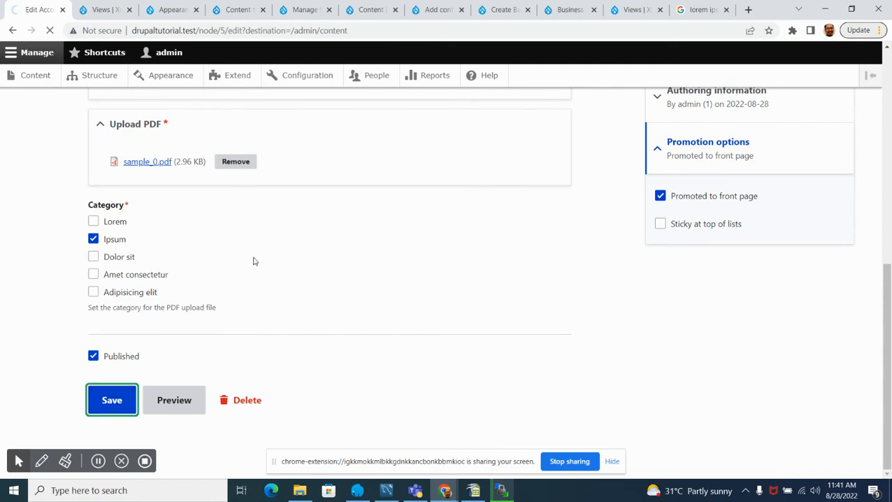
# Step: Go back to the site's home page and check its listing for the Business Analogy PDF
pyautogui.scroll(-3, 240, 263)
pyautogui.scroll(2, 239, 263)
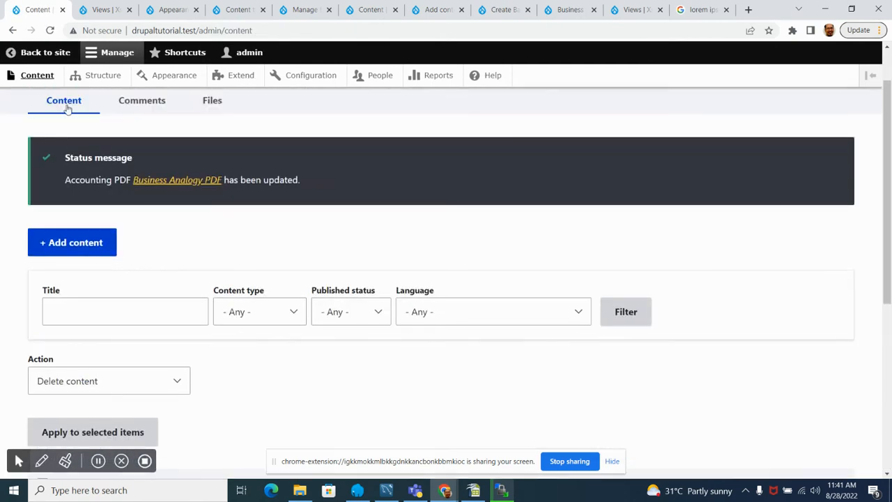
pyautogui.click(38, 54)
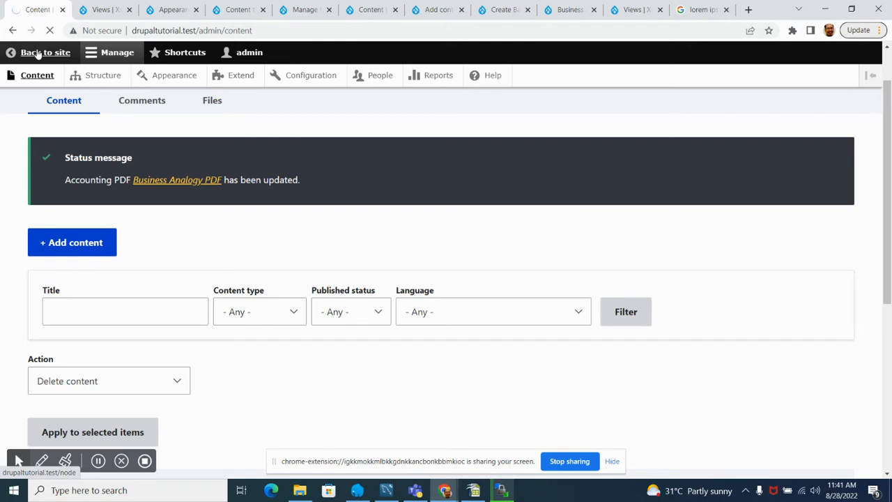
pyautogui.scroll(-3, 149, 273)
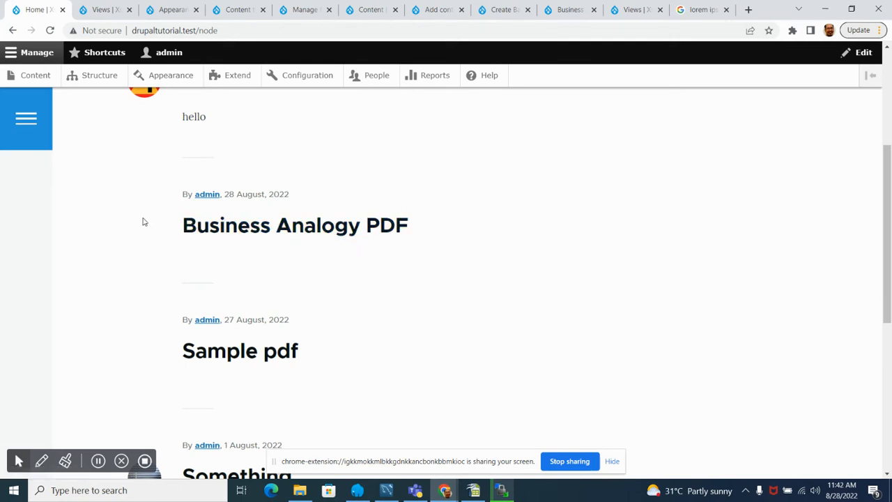
# Step: Open the Frontpage view for editing from the Views list and review its Page display settings
pyautogui.click(101, 9)
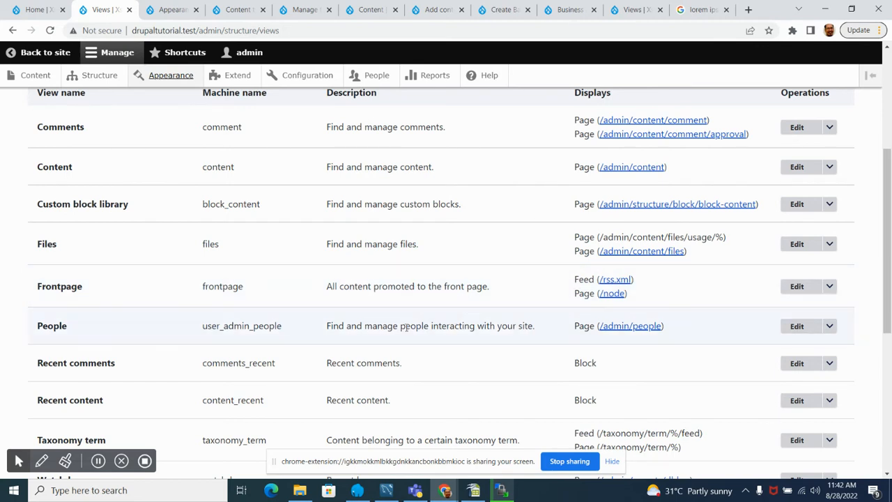
pyautogui.click(799, 288)
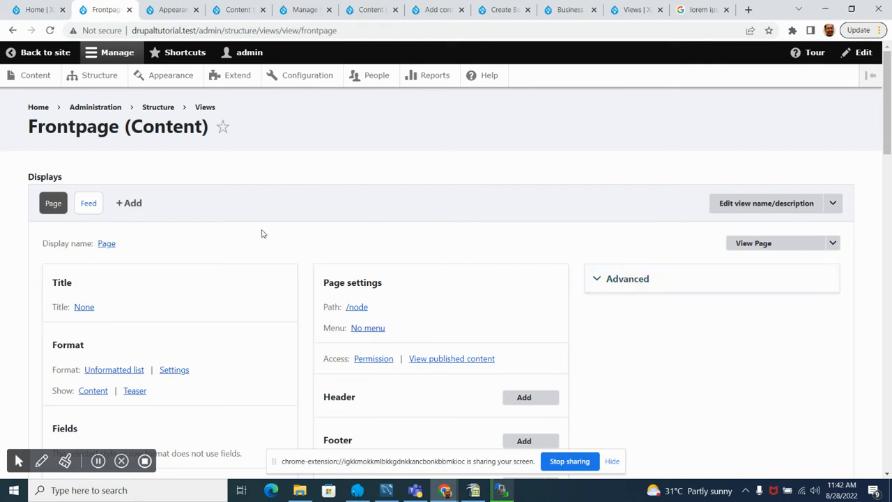
pyautogui.scroll(-2, 6, 263)
pyautogui.scroll(2, 6, 263)
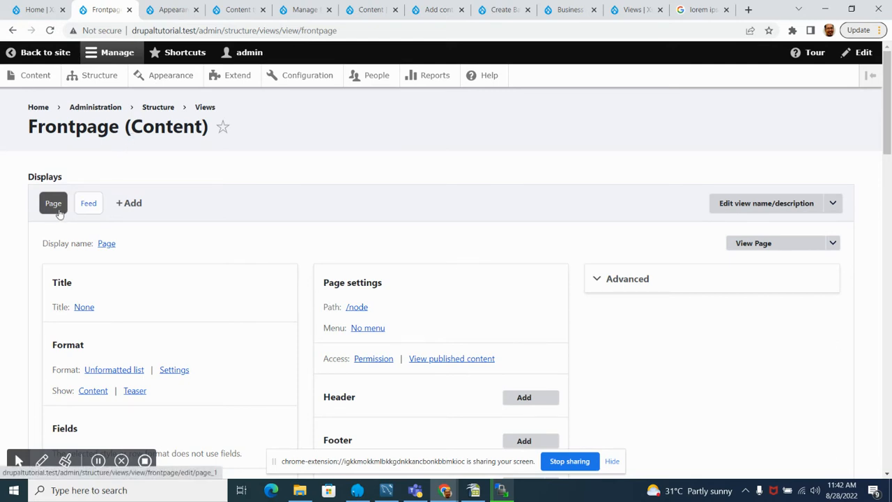
# Step: Compare the home page listing with the Frontpage view's Page display, ending on the view's edit page
pyautogui.click(35, 9)
pyautogui.scroll(-4, 286, 249)
pyautogui.scroll(1, 216, 255)
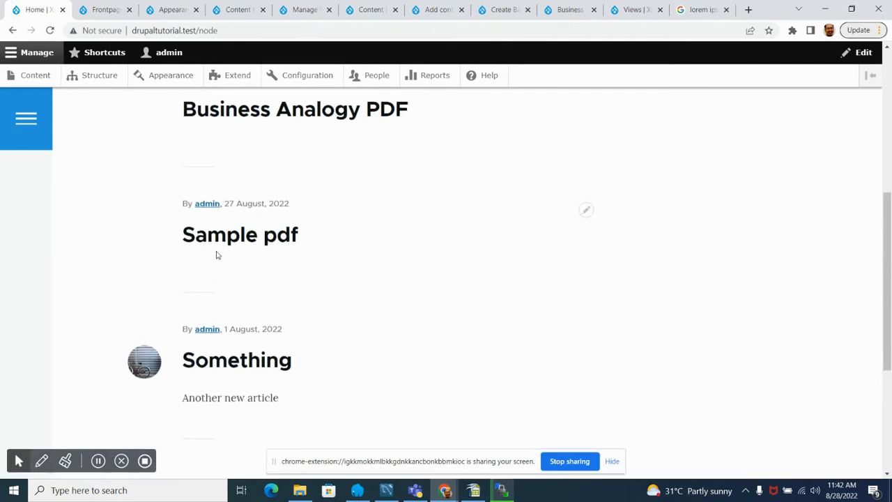
pyautogui.scroll(5, 216, 255)
pyautogui.click(104, 9)
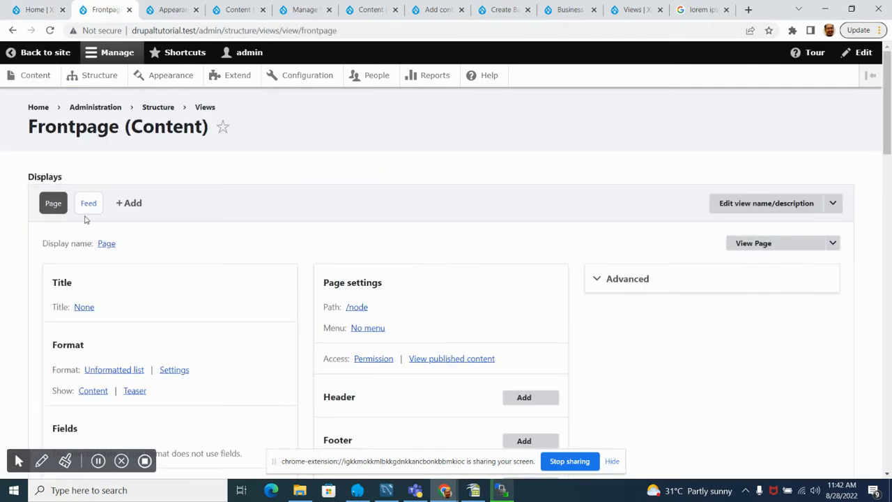
# Step: Examine the Frontpage view's Feed display, including its filter criteria and the RSS output in the preview
pyautogui.click(88, 211)
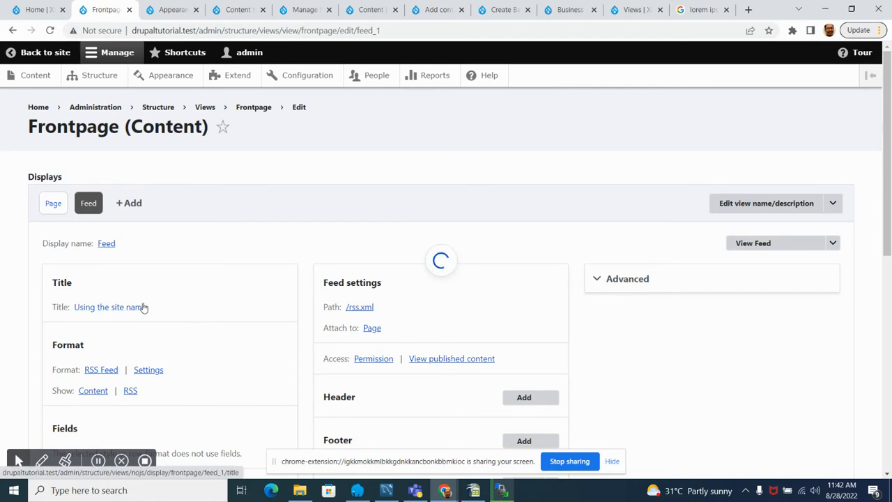
pyautogui.scroll(-8, 175, 271)
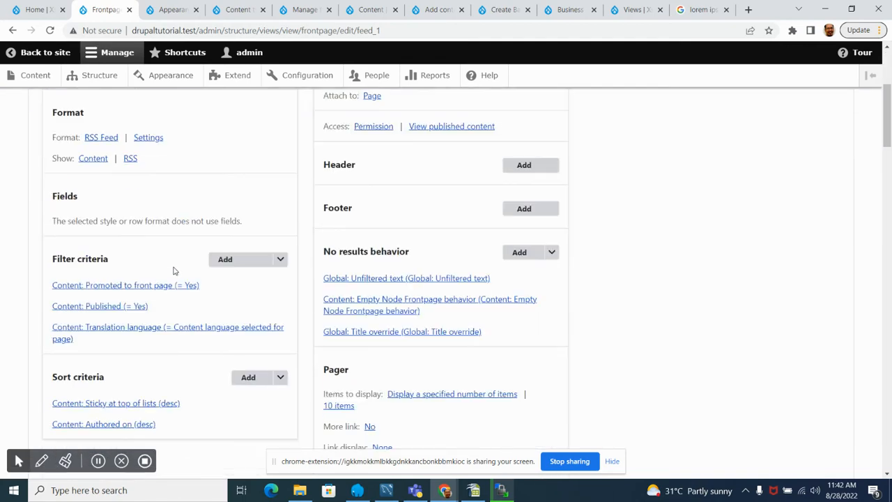
pyautogui.scroll(7, 169, 268)
pyautogui.scroll(-9, 172, 279)
pyautogui.scroll(-15, 164, 269)
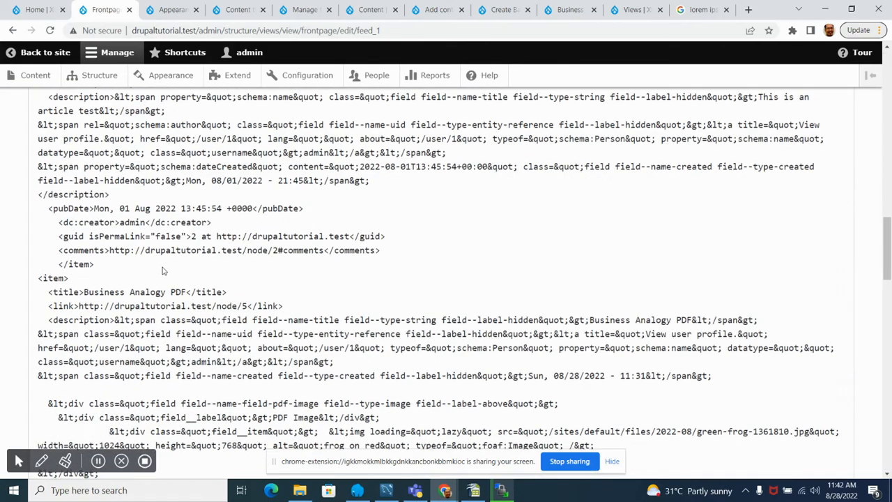
pyautogui.scroll(10, 161, 276)
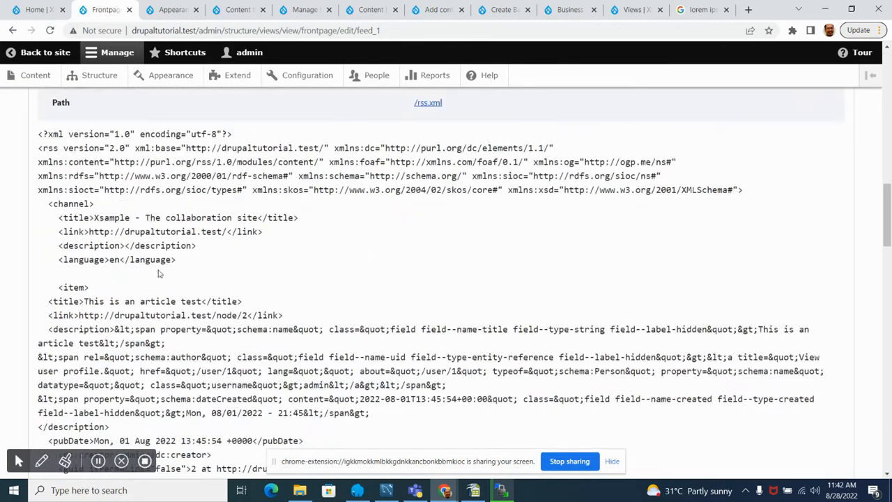
pyautogui.scroll(5, 158, 275)
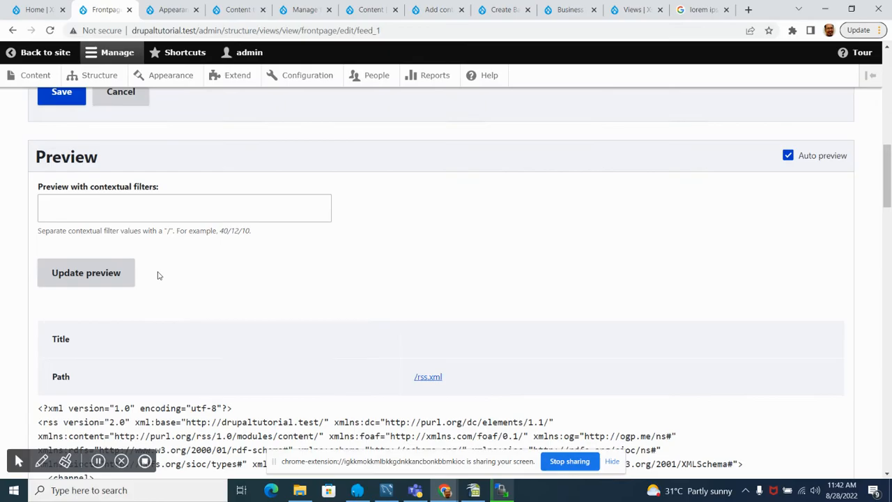
pyautogui.scroll(-10, 158, 276)
pyautogui.scroll(-10, 157, 274)
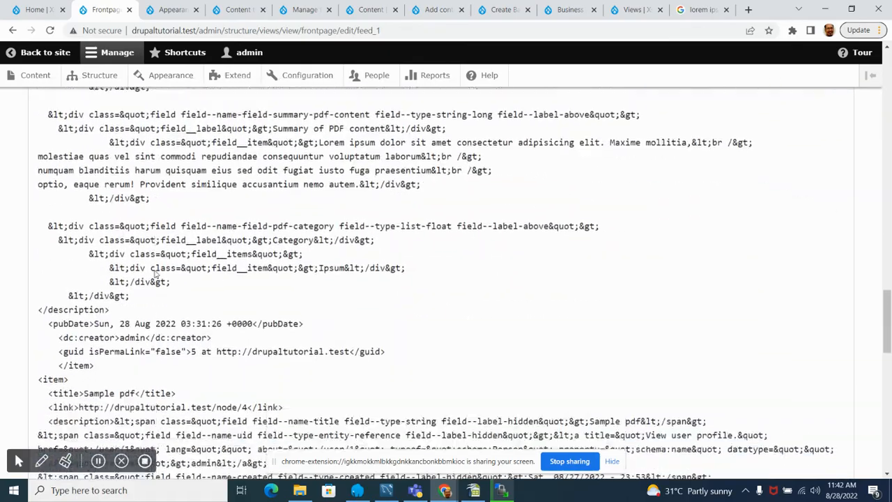
pyautogui.scroll(20, 157, 274)
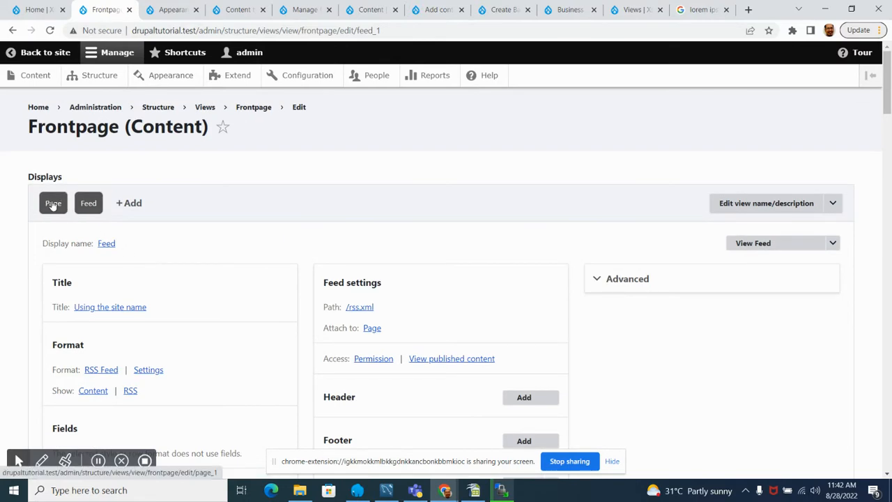
# Step: Return to the Frontpage view's Page display and examine its filter criteria, format and previewed content list
pyautogui.click(51, 207)
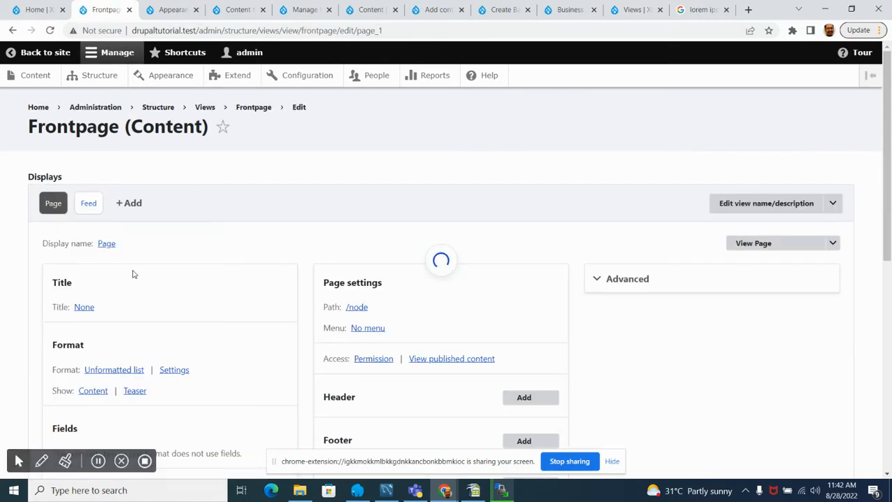
pyautogui.scroll(-5, 168, 288)
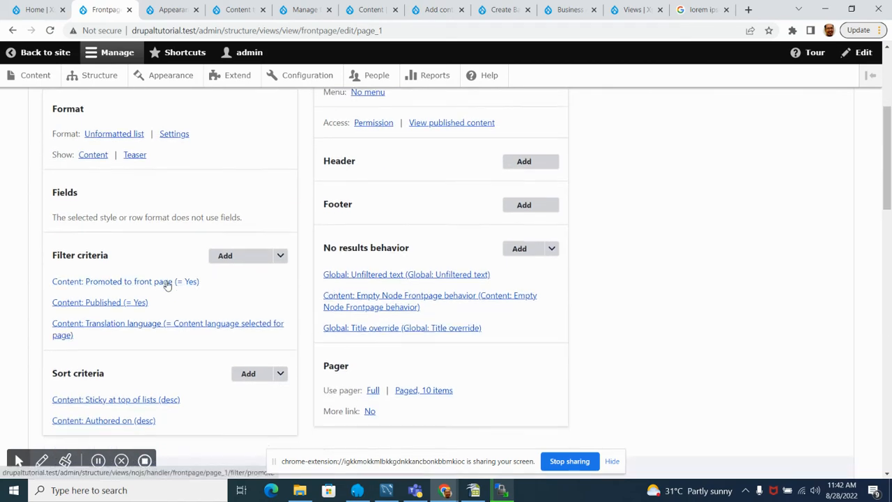
pyautogui.scroll(-4, 165, 283)
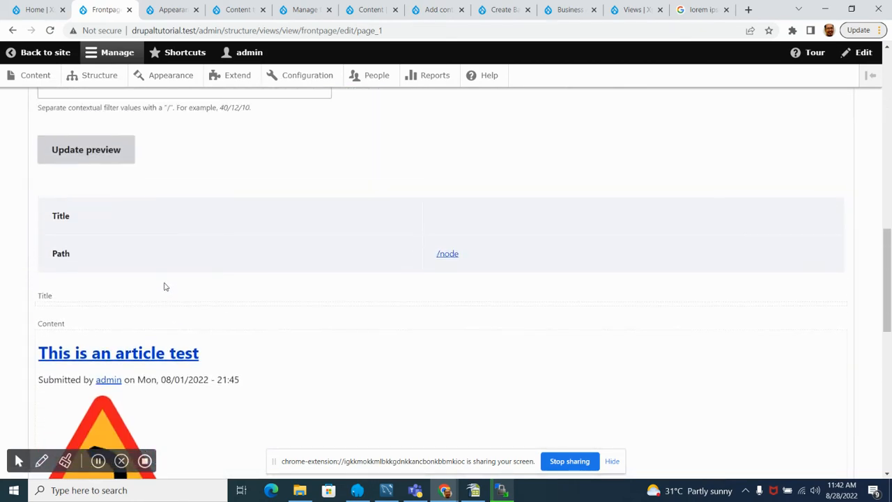
pyautogui.scroll(-3, 166, 285)
pyautogui.scroll(-6, 87, 209)
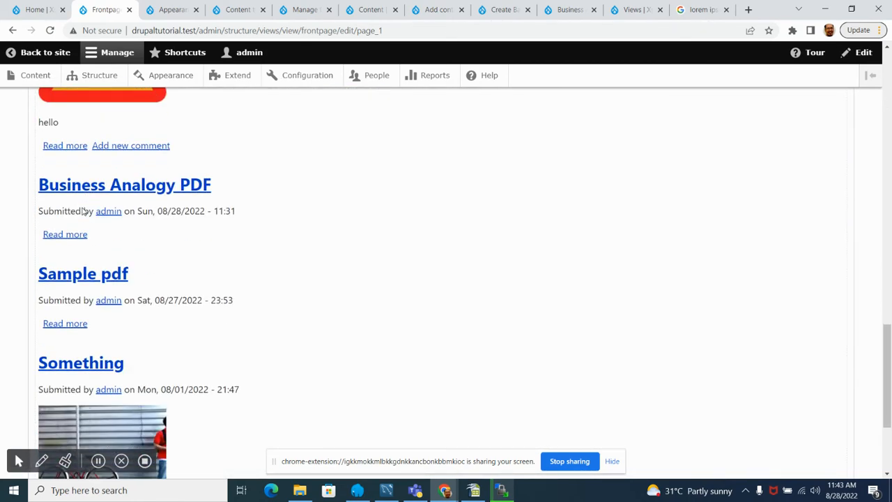
pyautogui.scroll(7, 95, 230)
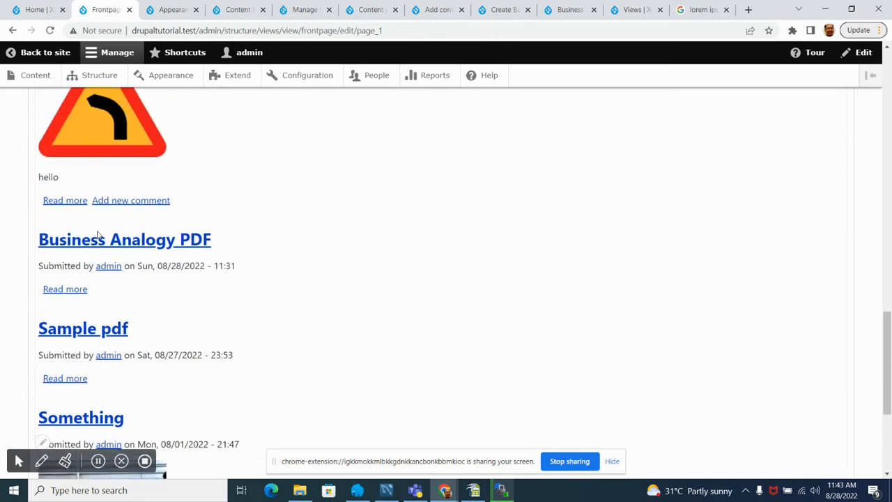
pyautogui.scroll(-3, 39, 218)
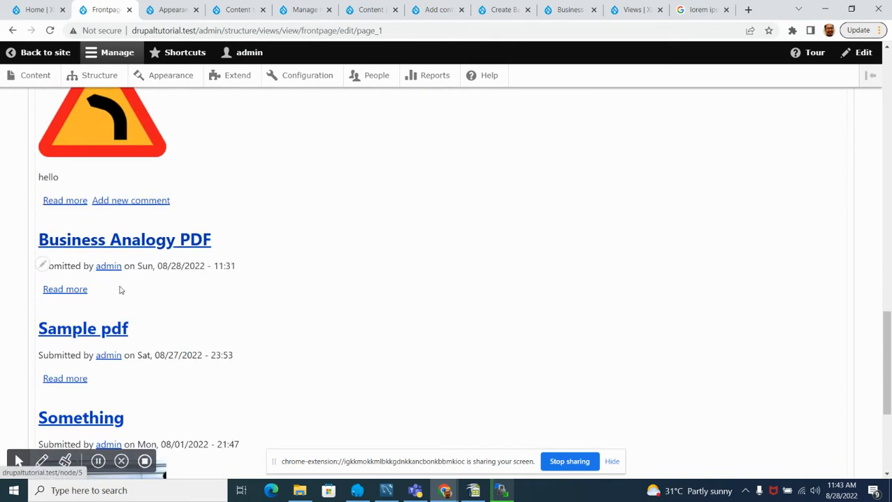
pyautogui.scroll(14, 192, 287)
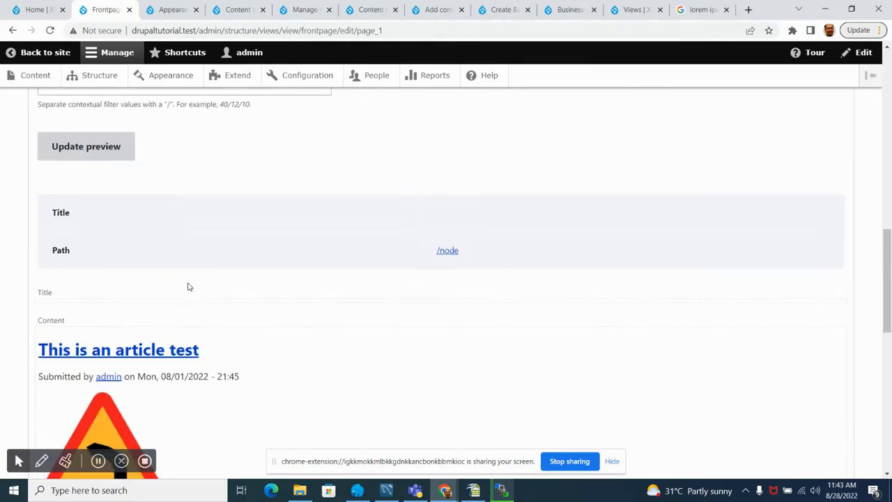
pyautogui.scroll(-5, 181, 286)
pyautogui.scroll(-7, 177, 286)
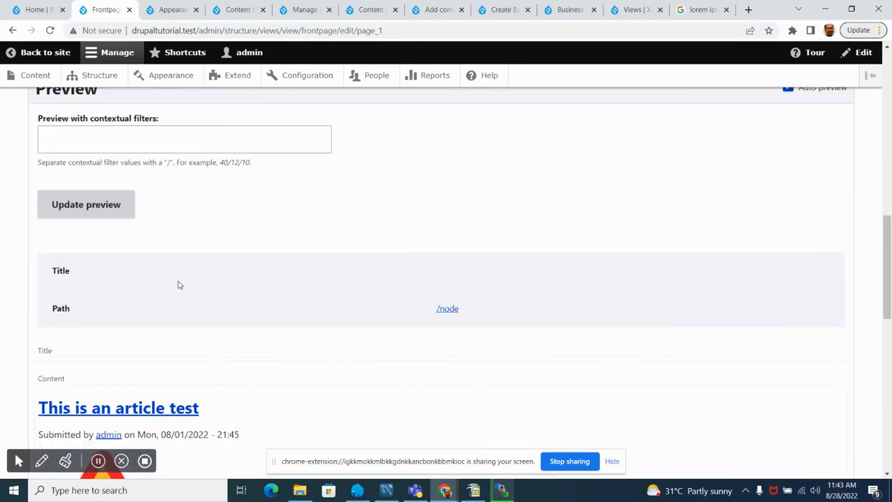
pyautogui.scroll(10, 177, 283)
pyautogui.scroll(3, 169, 275)
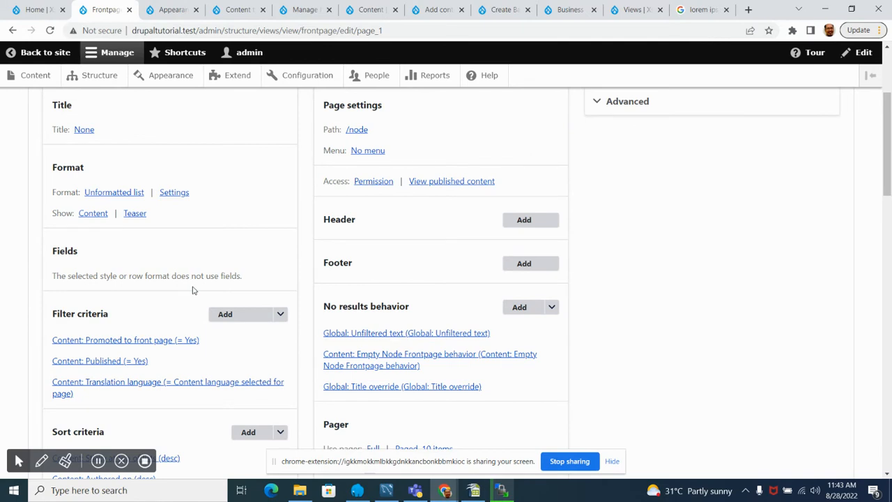
# Step: Inspect the Page display's format settings, row style choices and teaser view mode option, cancelling each dialog
pyautogui.click(174, 195)
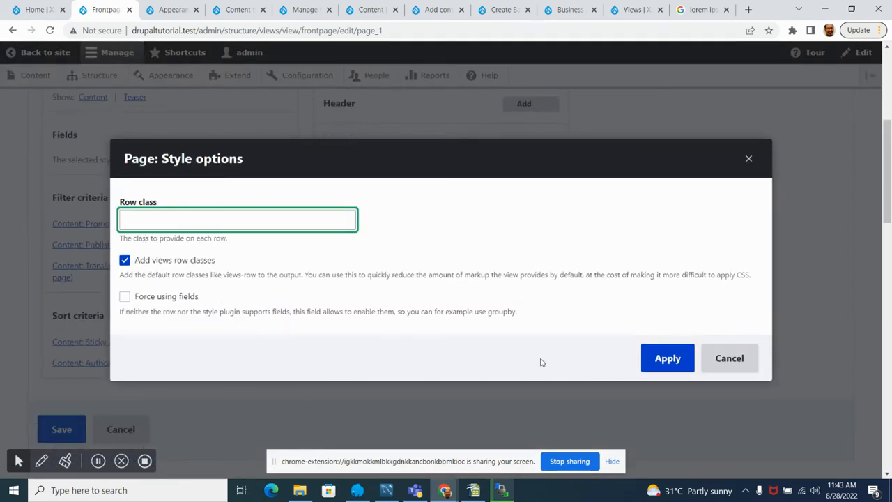
pyautogui.click(736, 363)
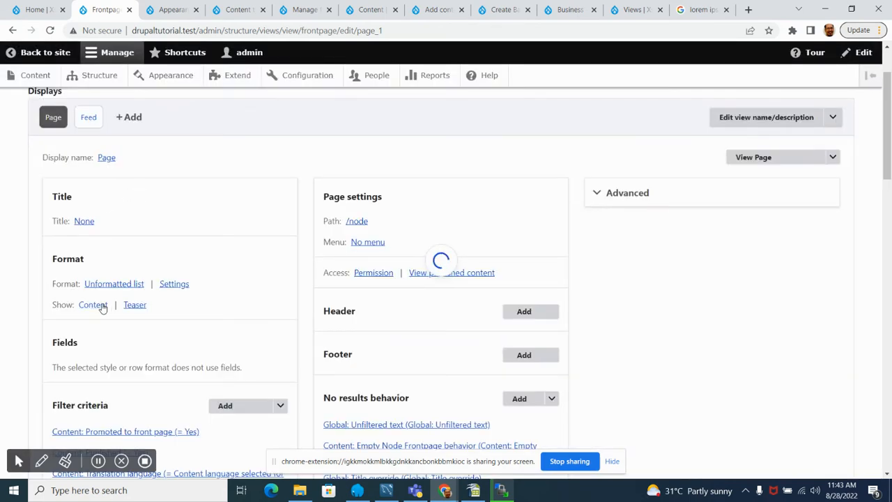
pyautogui.click(96, 306)
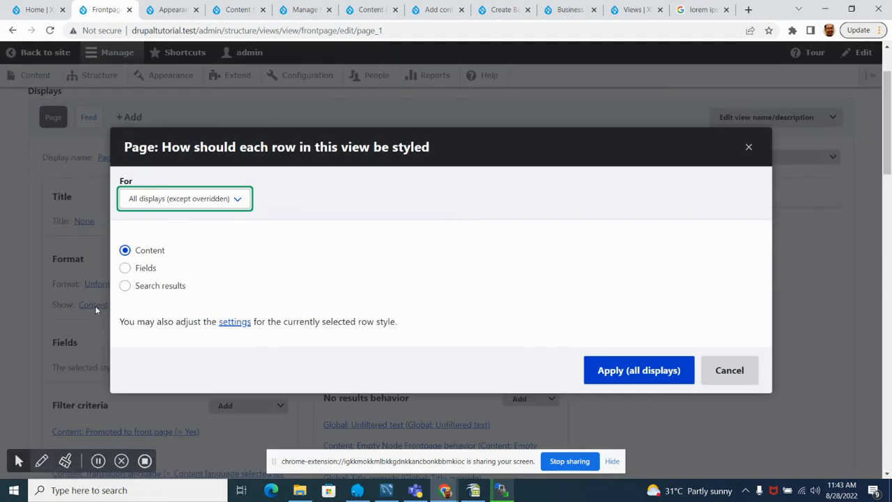
pyautogui.click(737, 374)
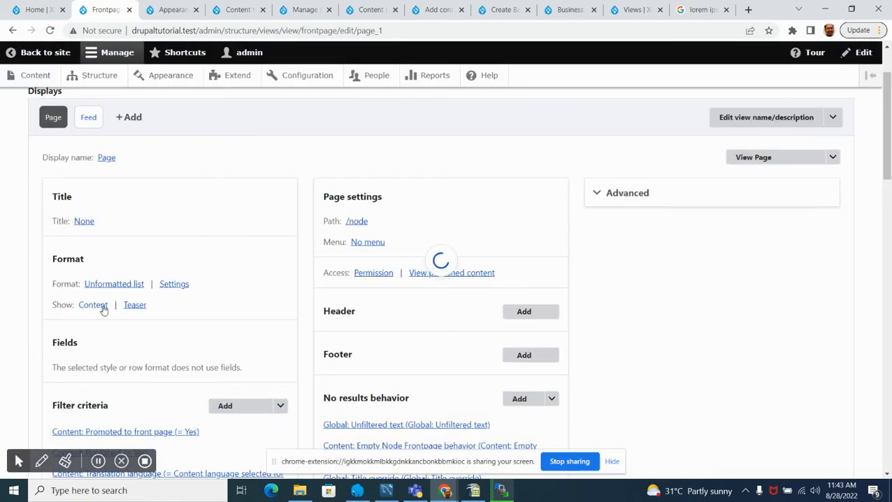
pyautogui.click(133, 310)
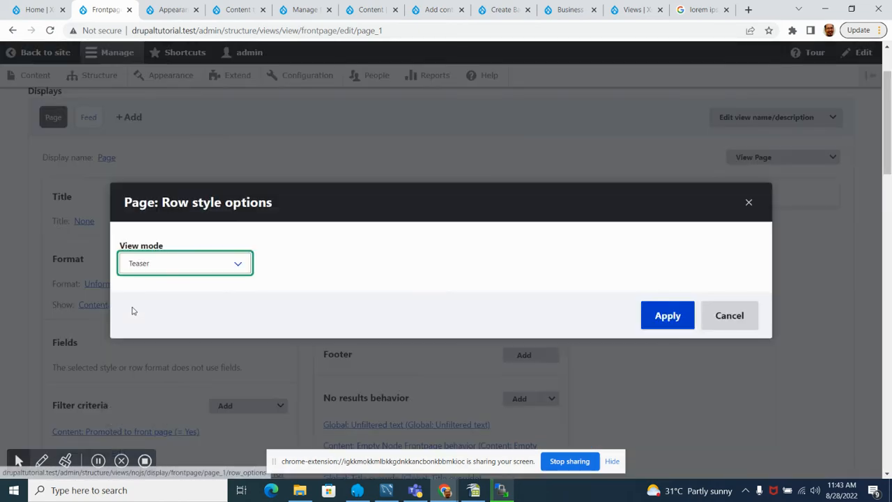
pyautogui.click(737, 321)
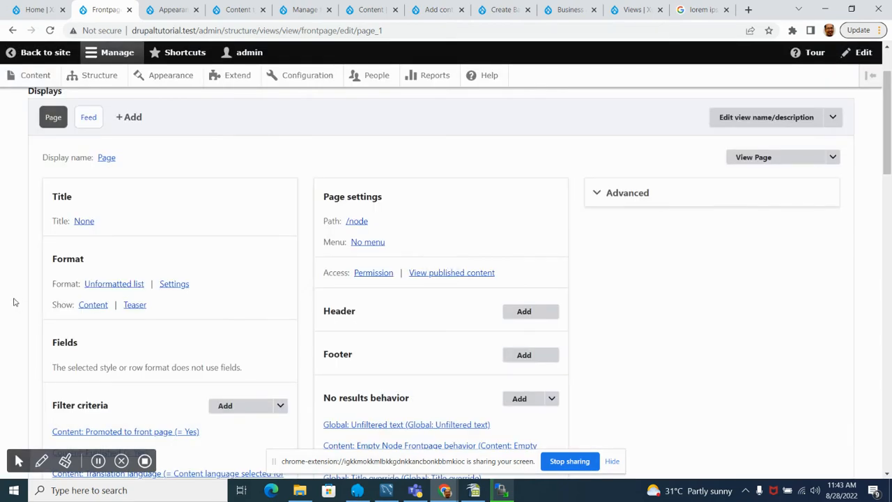
# Step: Change the Page display's format to HTML List, overriding it for this page only
pyautogui.scroll(-2, 13, 300)
pyautogui.scroll(2, 12, 300)
pyautogui.click(128, 284)
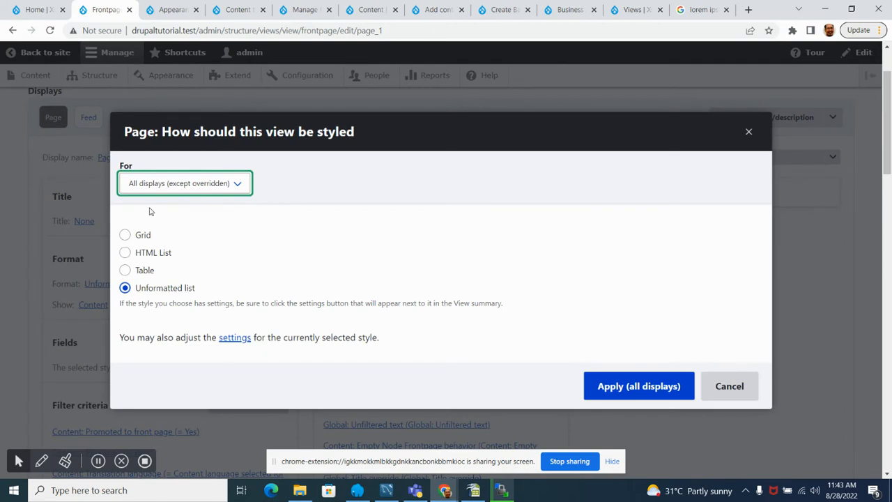
pyautogui.scroll(-2, 188, 244)
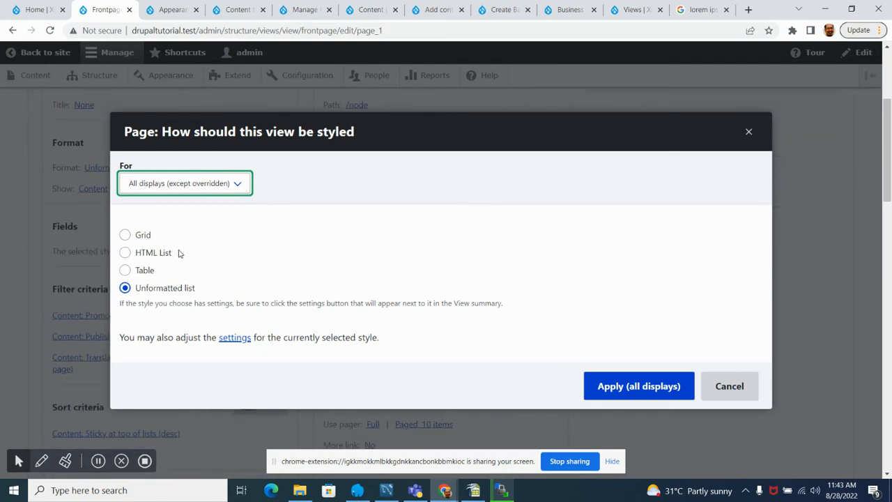
pyautogui.scroll(2, 178, 254)
pyautogui.click(146, 277)
pyautogui.click(145, 277)
pyautogui.click(136, 289)
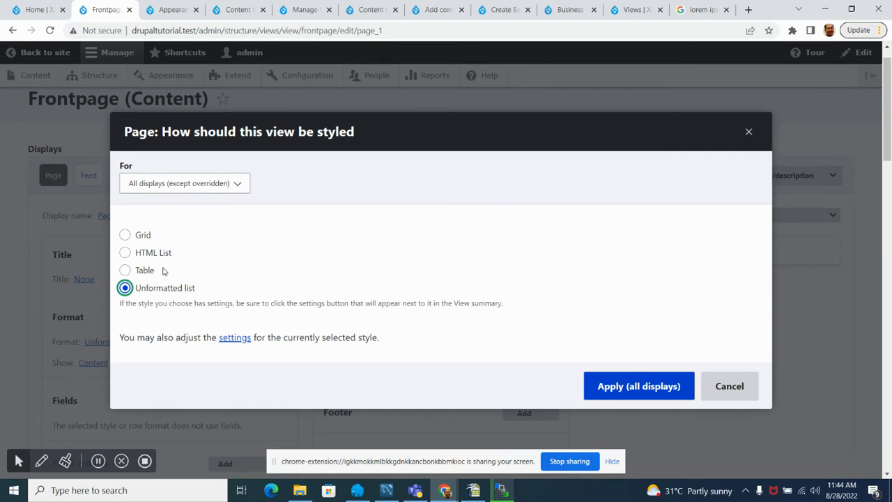
pyautogui.click(145, 253)
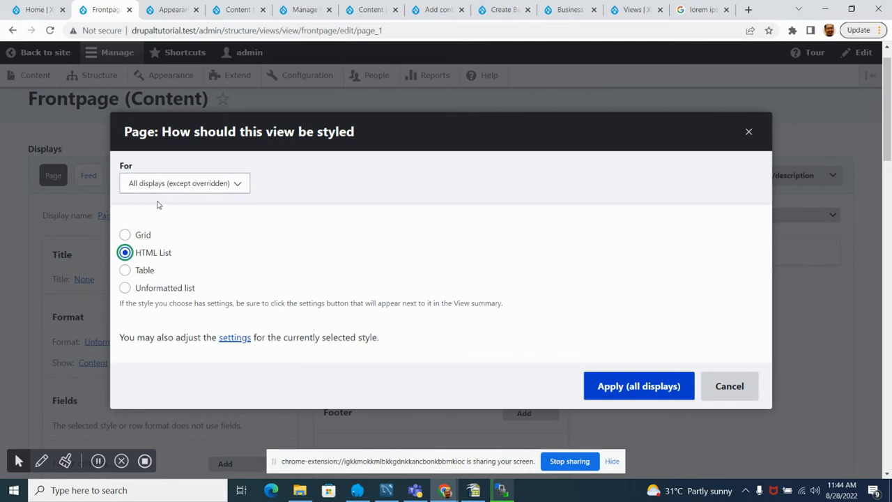
pyautogui.click(219, 183)
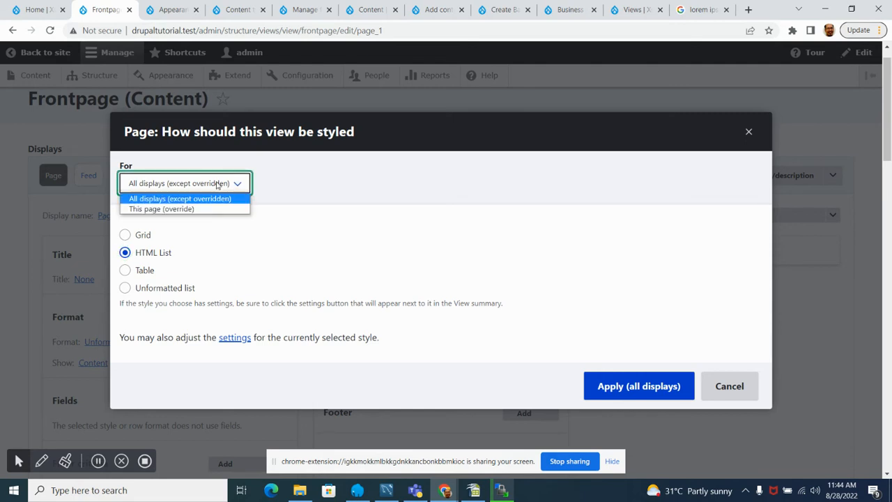
pyautogui.click(148, 209)
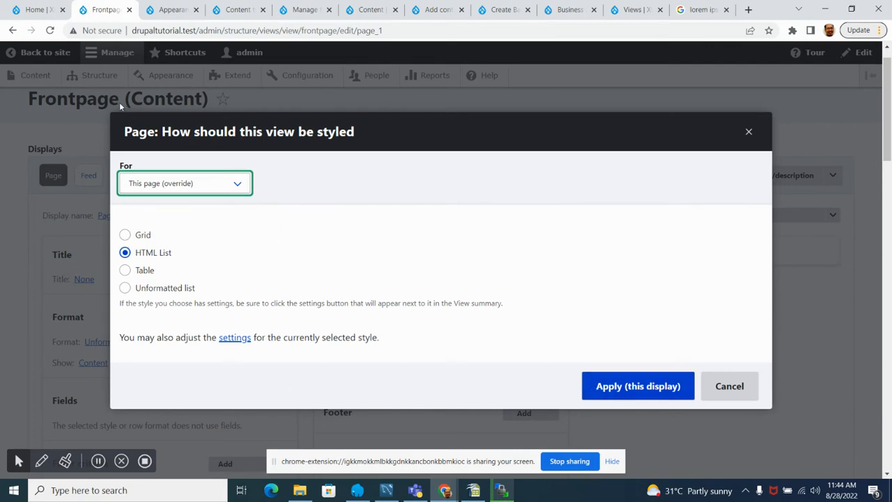
pyautogui.click(654, 396)
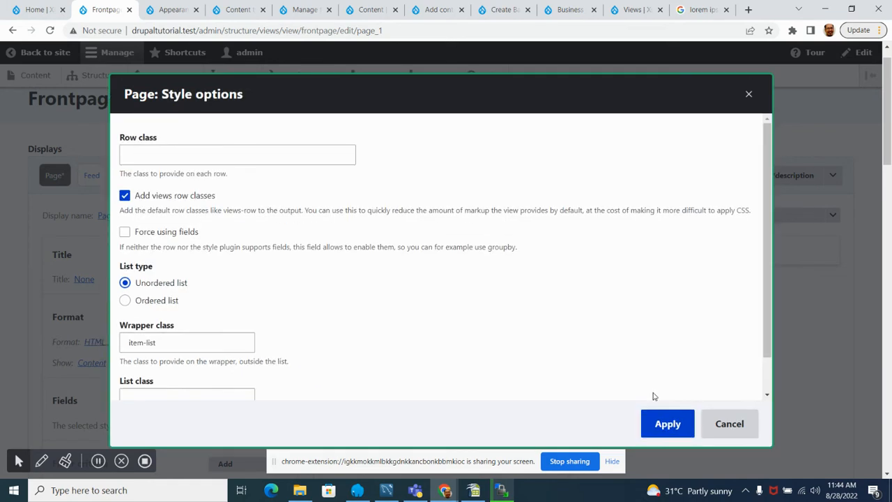
# Step: Apply the HTML list's style options with an unordered list and the item-list wrapper class
pyautogui.scroll(-1, 219, 235)
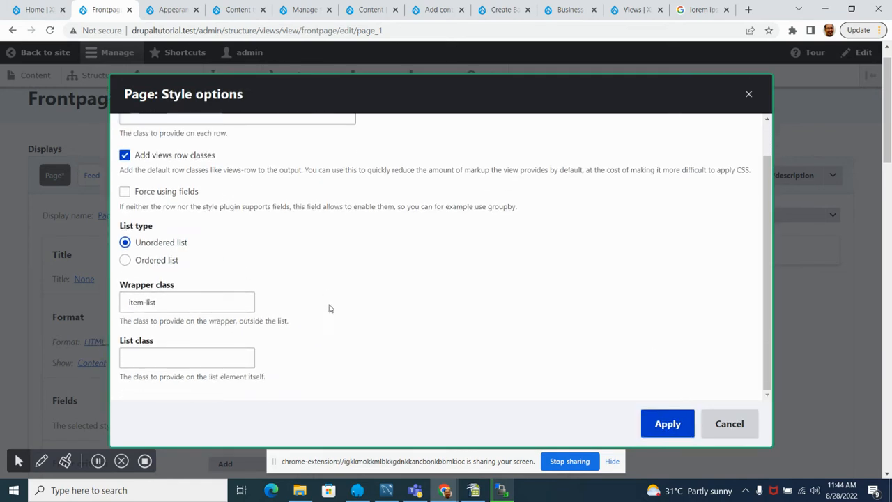
pyautogui.click(173, 301)
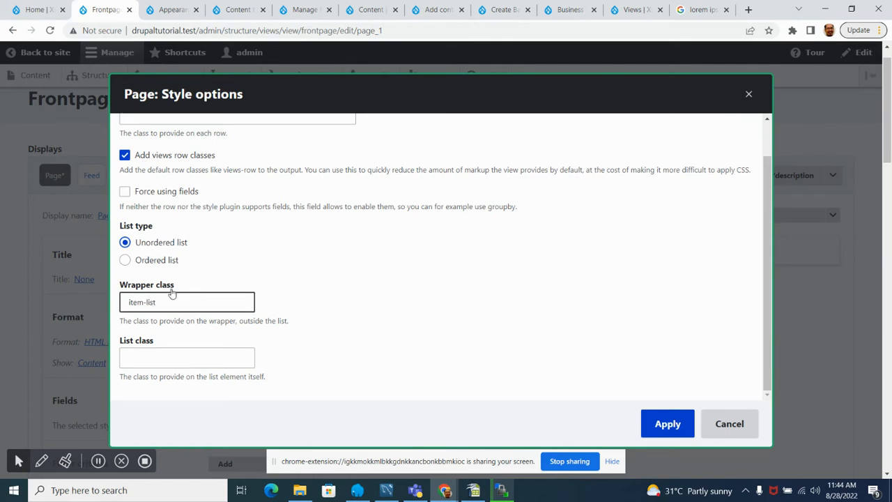
pyautogui.moveTo(127, 302); pyautogui.dragTo(161, 299)
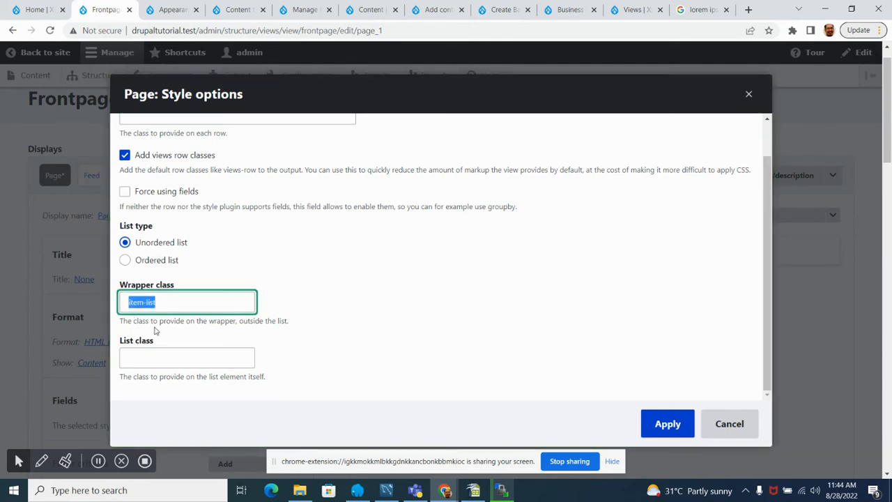
pyautogui.click(199, 304)
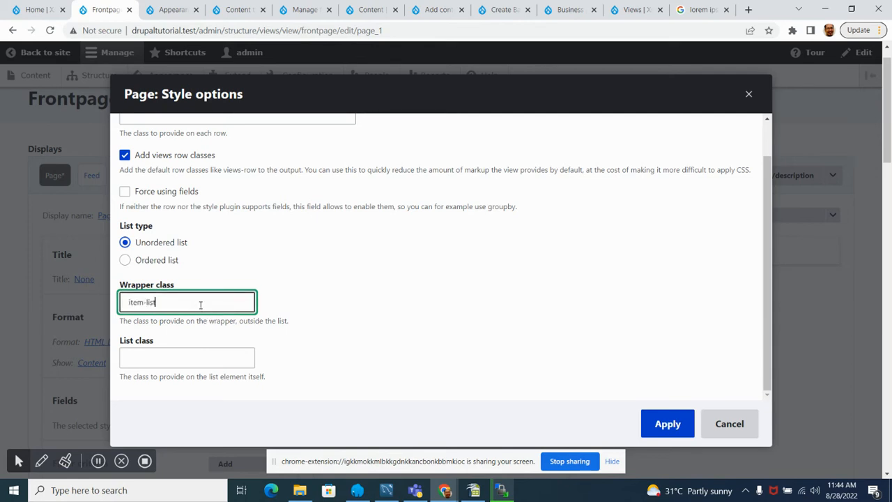
pyautogui.click(686, 428)
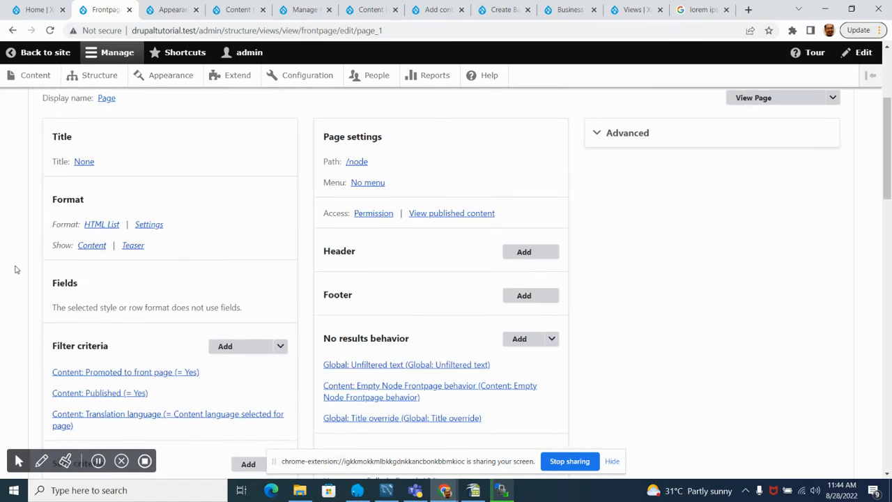
# Step: Check the Page display's preview for the content items in the HTML list format
pyautogui.scroll(-1, 17, 270)
pyautogui.scroll(1, 21, 273)
pyautogui.scroll(-15, 136, 297)
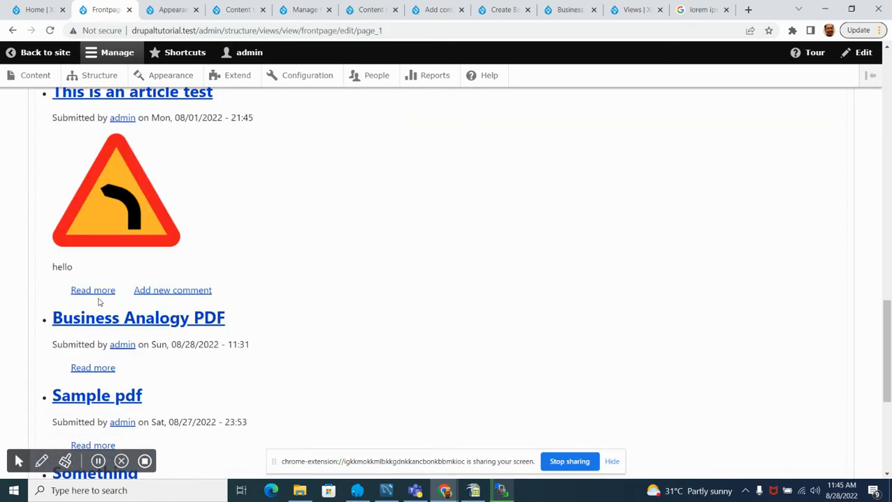
# Step: Review the article and PDF teasers in the Page display's preview
pyautogui.scroll(-1, 104, 321)
pyautogui.scroll(9, 103, 317)
pyautogui.scroll(-4, 99, 304)
pyautogui.scroll(2, 99, 304)
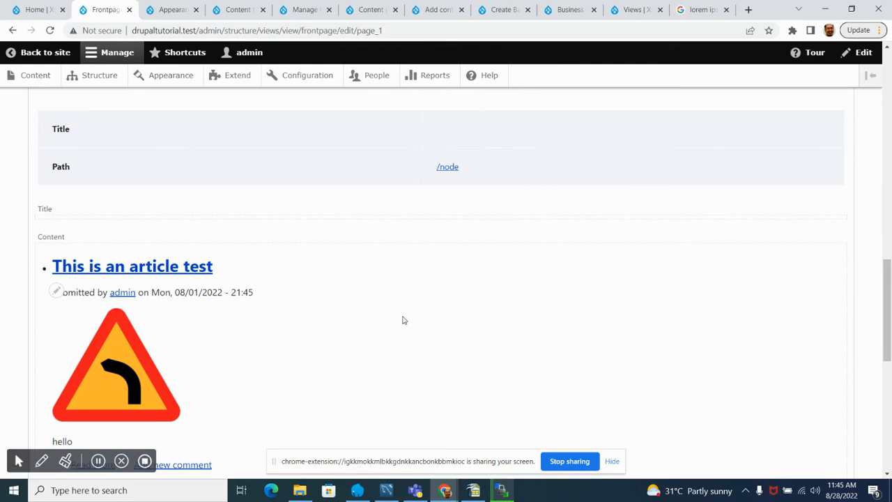
pyautogui.scroll(-2, 409, 313)
pyautogui.scroll(-1, 142, 257)
pyautogui.scroll(8, 128, 258)
pyautogui.scroll(3, 128, 258)
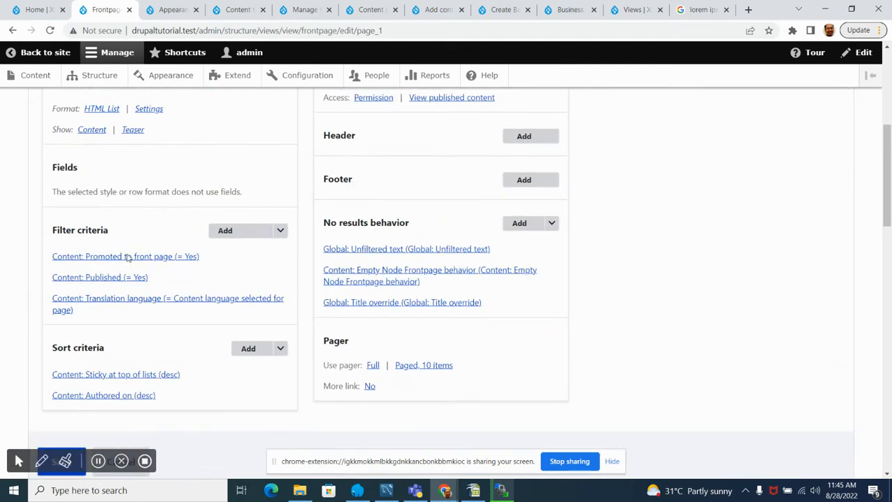
# Step: Change the Page display's row style to Fields for this page only, with empty fields hidden
pyautogui.scroll(2, 105, 187)
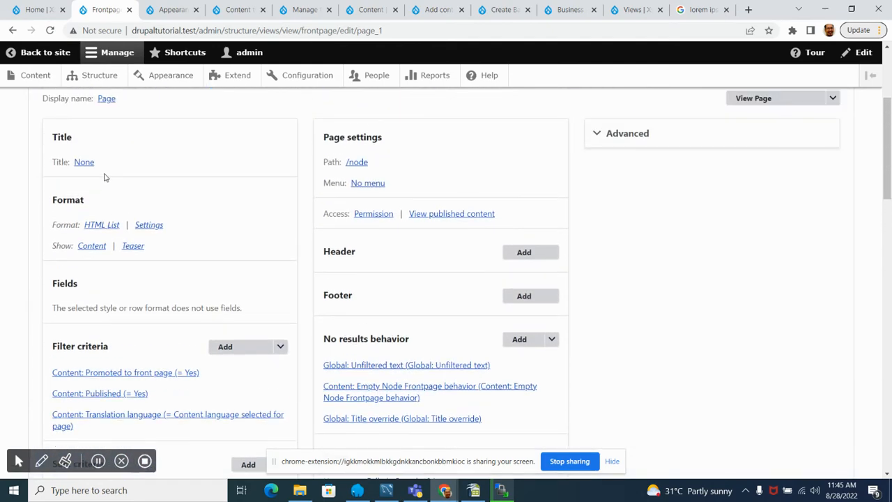
pyautogui.click(90, 246)
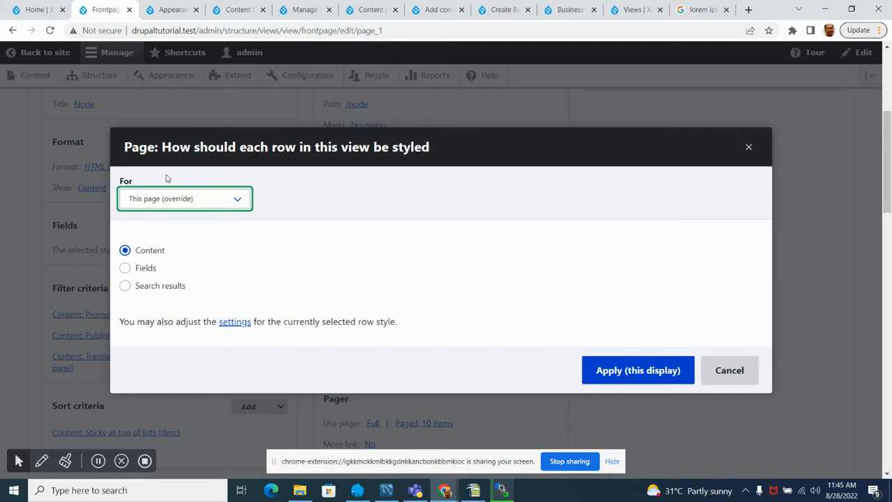
pyautogui.click(124, 268)
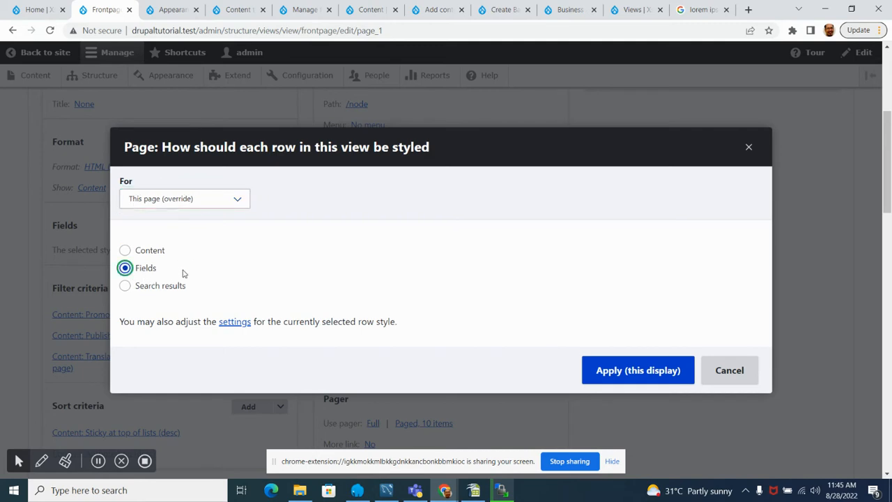
pyautogui.click(634, 372)
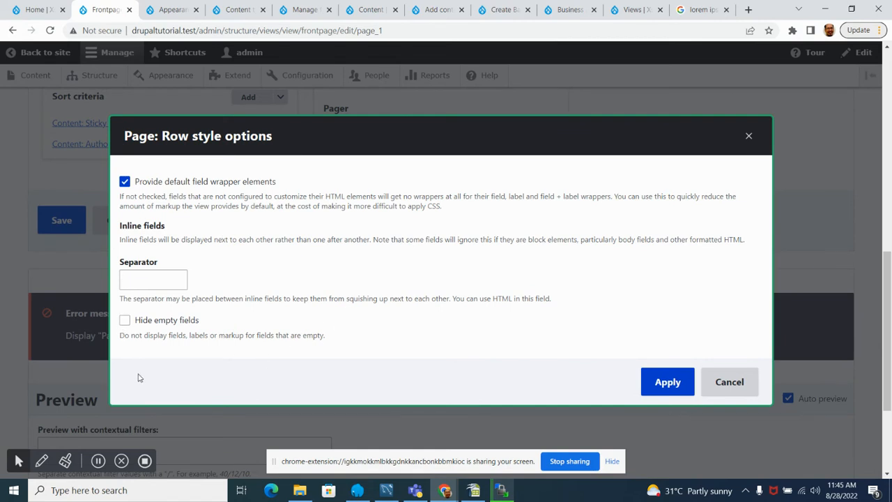
pyautogui.click(124, 320)
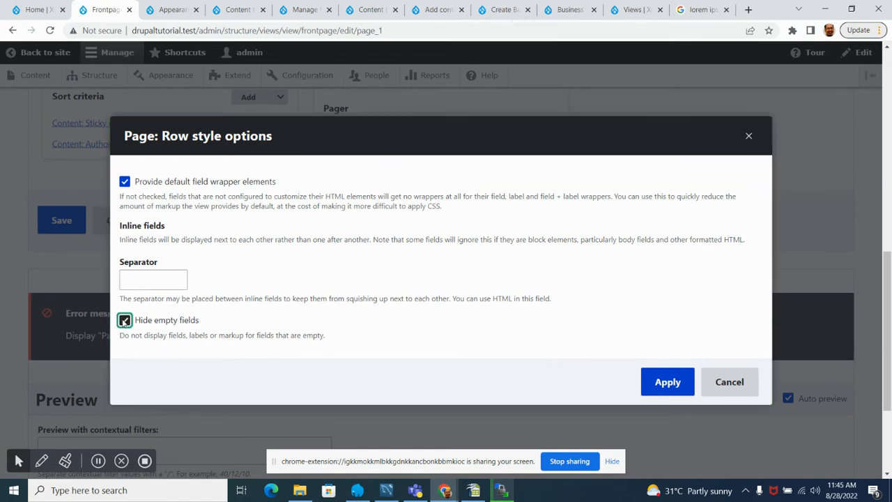
pyautogui.click(667, 383)
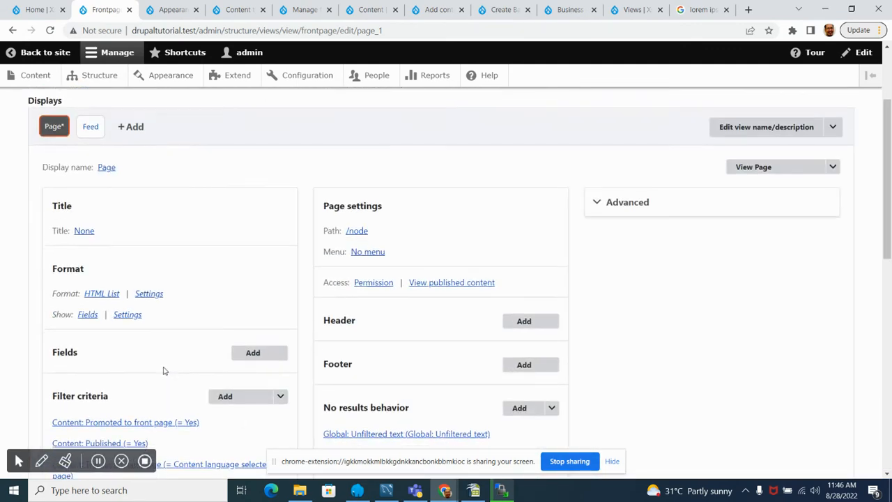
# Step: Review the content items as listed on the site's home page for comparison with the view's settings
pyautogui.scroll(8, 120, 385)
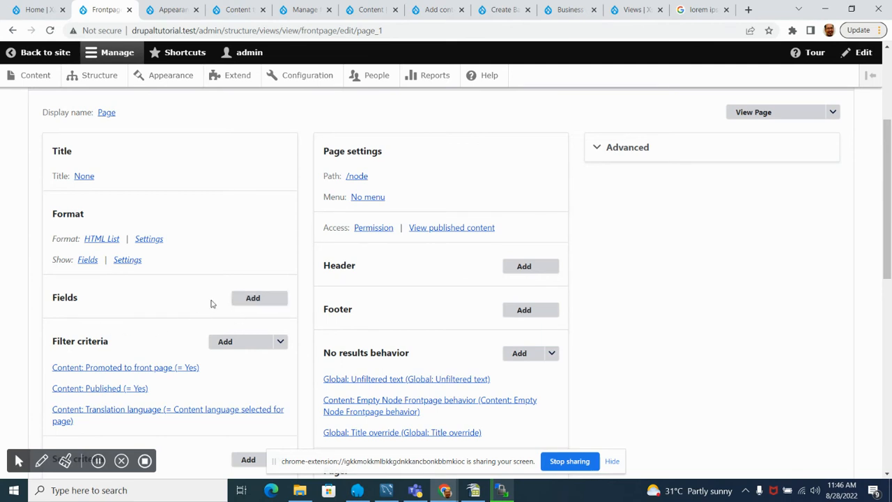
pyautogui.click(38, 14)
pyautogui.scroll(-3, 261, 329)
pyautogui.scroll(2, 255, 265)
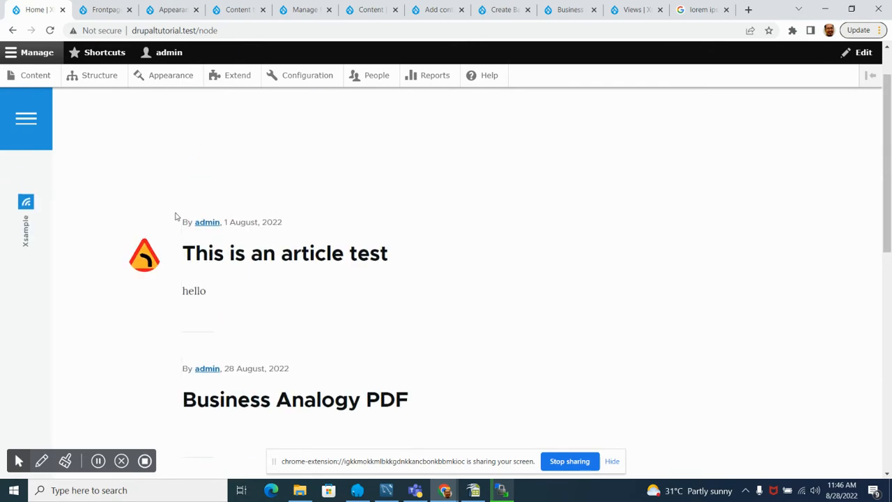
pyautogui.scroll(-10, 396, 255)
pyautogui.scroll(10, 223, 275)
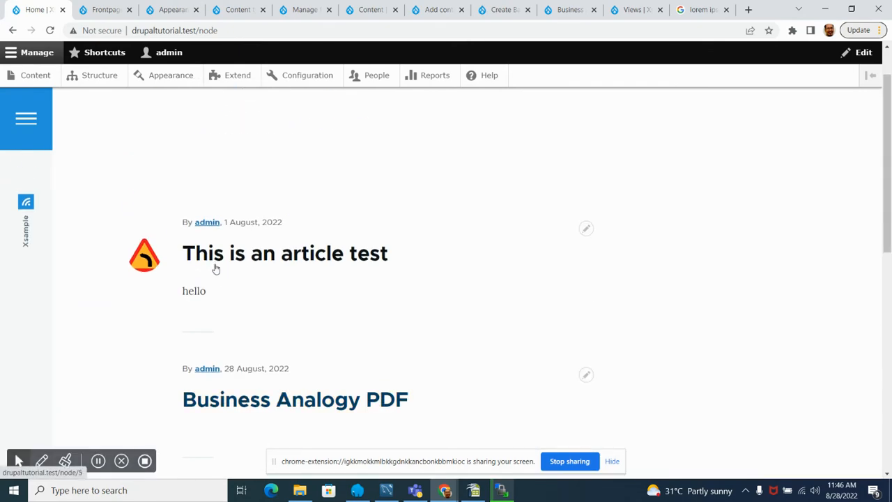
pyautogui.scroll(2, 216, 268)
# Step: Return to the Frontpage view, open the selection of fields to add and browse the available fields
pyautogui.click(105, 10)
pyautogui.scroll(1, 130, 263)
pyautogui.scroll(-1, 111, 335)
pyautogui.click(256, 298)
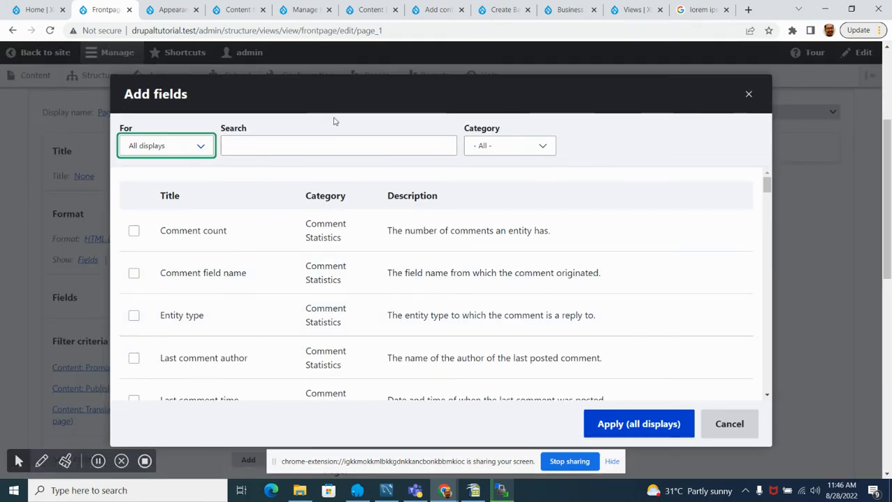
pyautogui.click(339, 94)
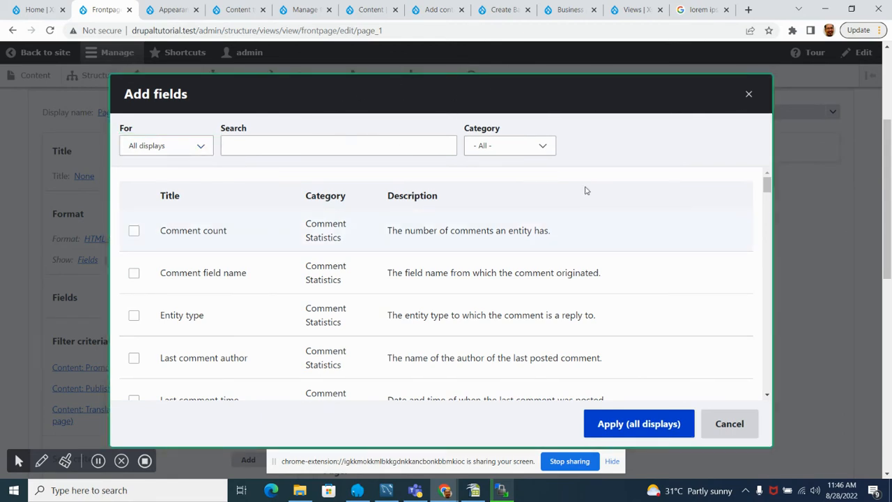
pyautogui.moveTo(767, 186)
pyautogui.mouseDown()
pyautogui.moveTo(759, 294)
pyautogui.moveTo(767, 385)
pyautogui.moveTo(766, 183)
pyautogui.mouseUp()
pyautogui.moveTo(767, 185); pyautogui.dragTo(790, 160)
pyautogui.scroll(-2, 209, 251)
pyautogui.scroll(2, 253, 304)
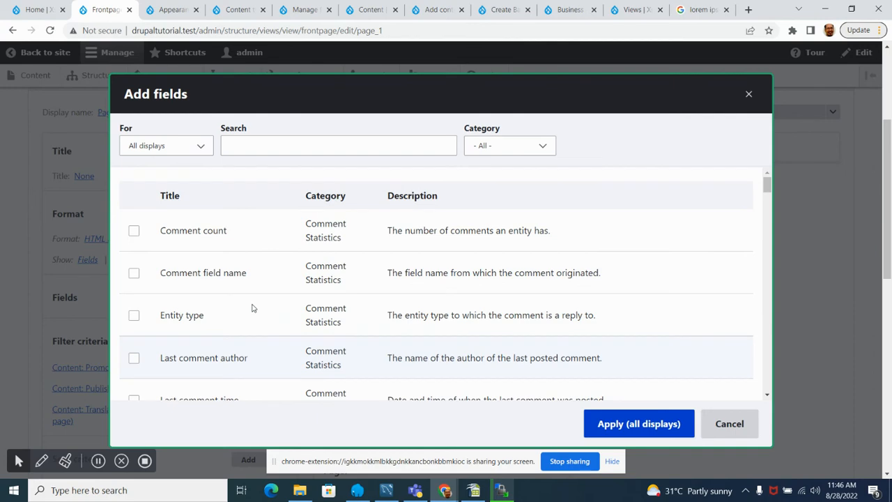
pyautogui.scroll(-4, 253, 308)
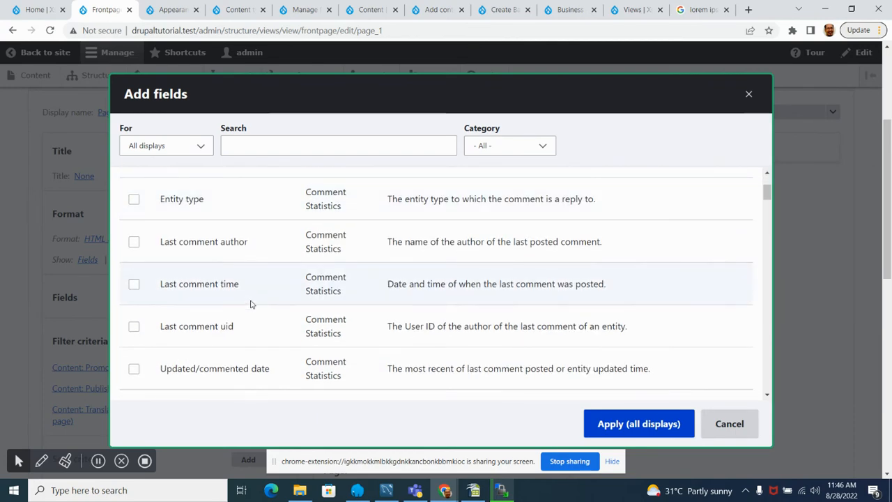
pyautogui.scroll(4, 194, 308)
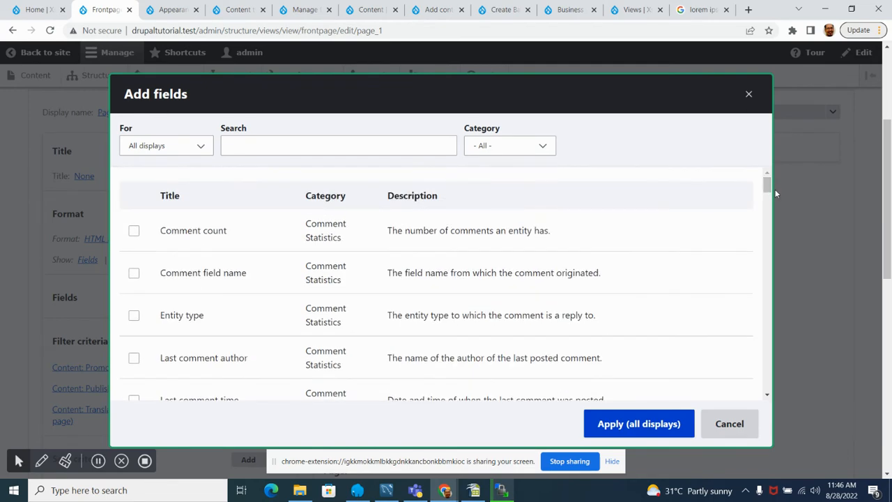
pyautogui.scroll(-6, 277, 265)
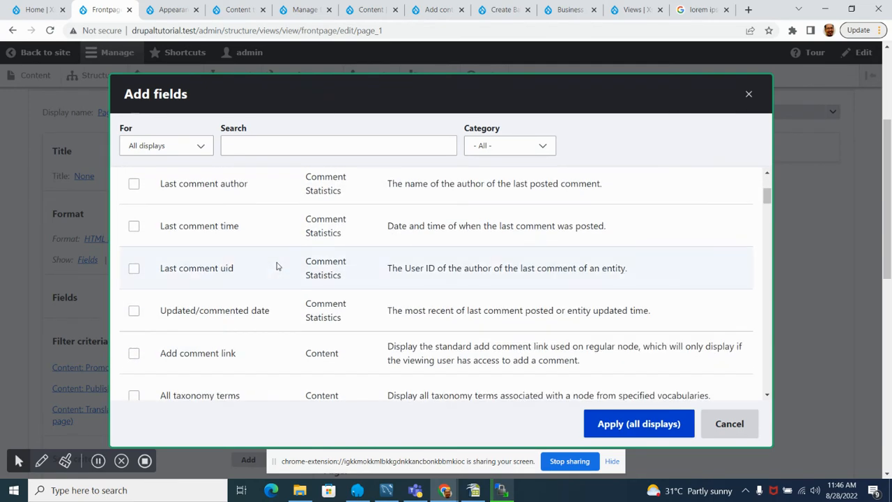
pyautogui.scroll(-6, 275, 259)
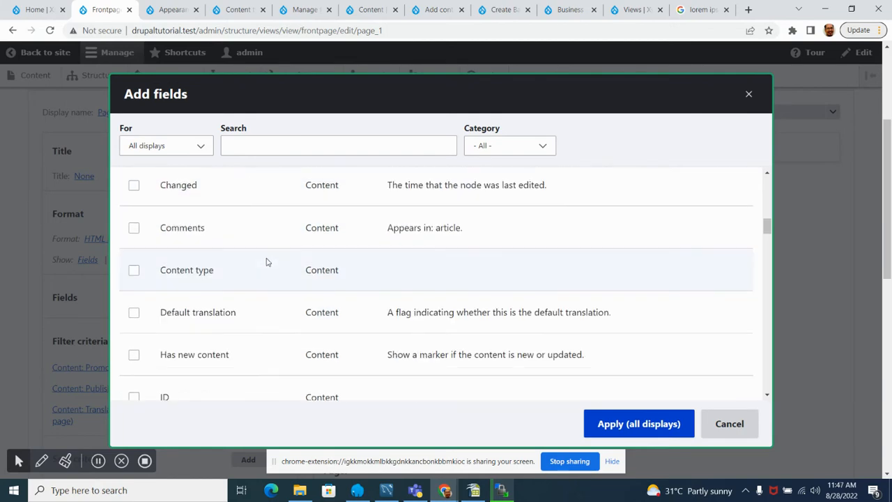
pyautogui.scroll(-6, 270, 261)
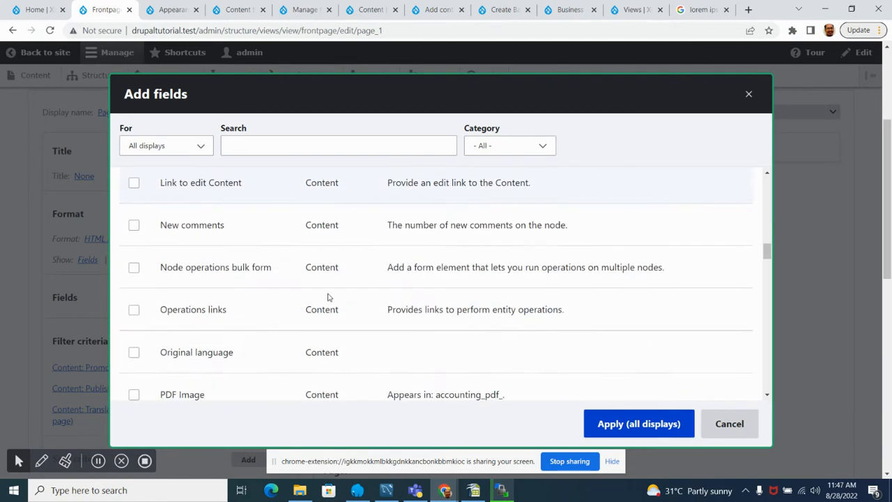
# Step: Search the available fields for "title" and add the Content category's Title field, overriding it for this page only
pyautogui.click(278, 144)
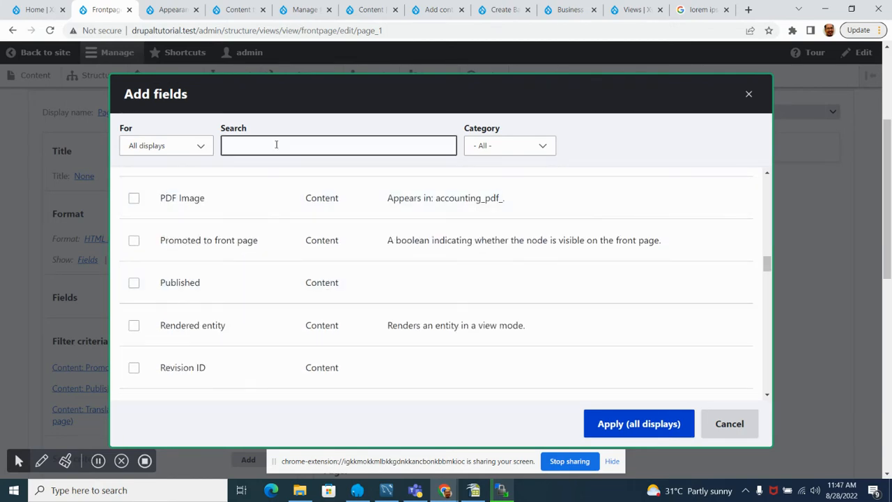
pyautogui.write('title')
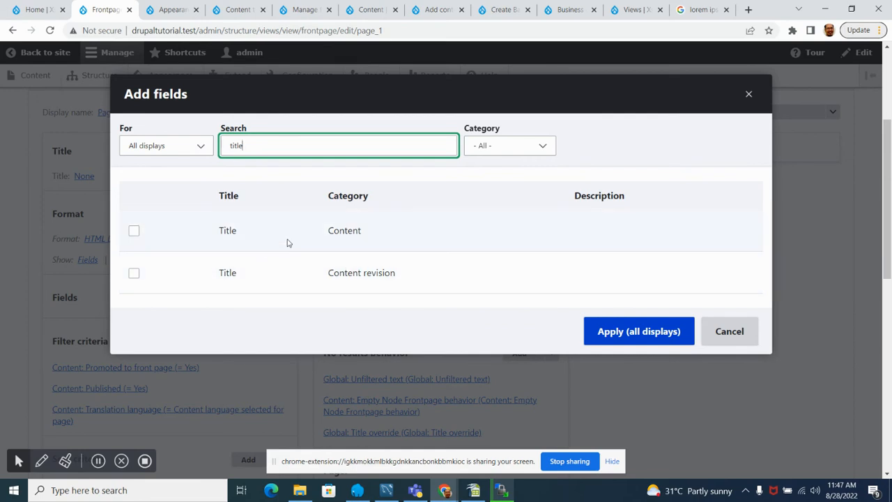
pyautogui.click(134, 230)
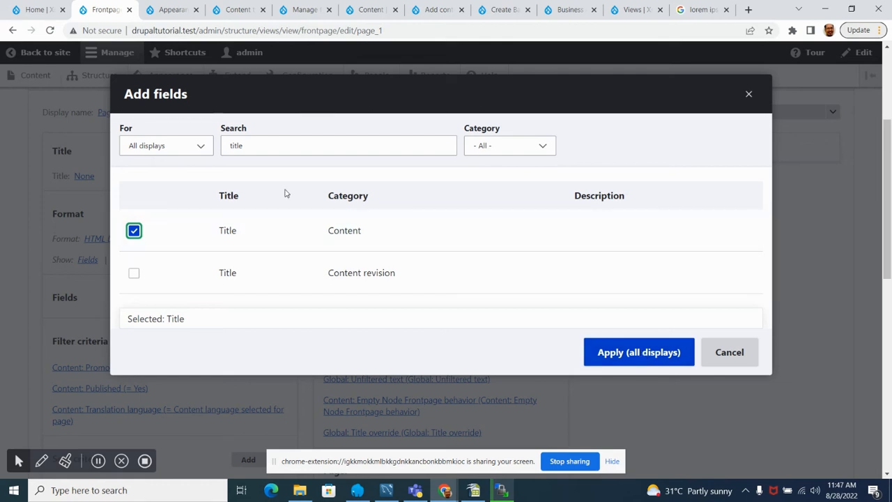
pyautogui.click(193, 152)
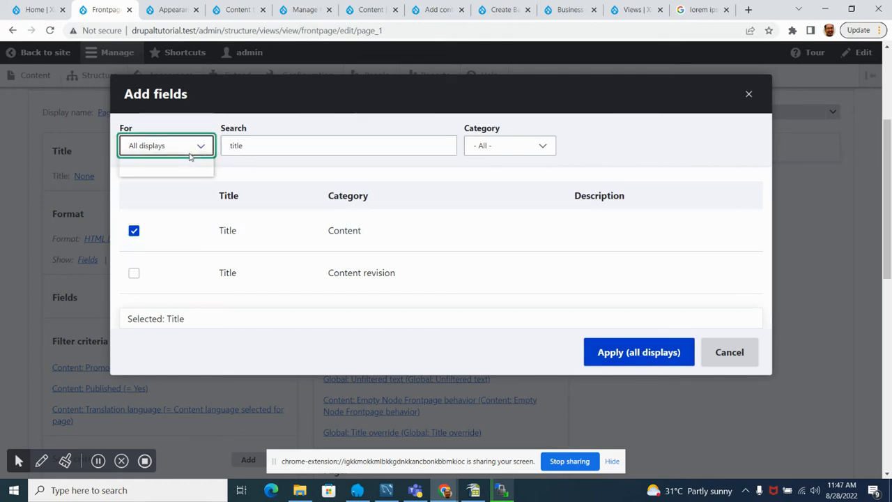
pyautogui.click(160, 184)
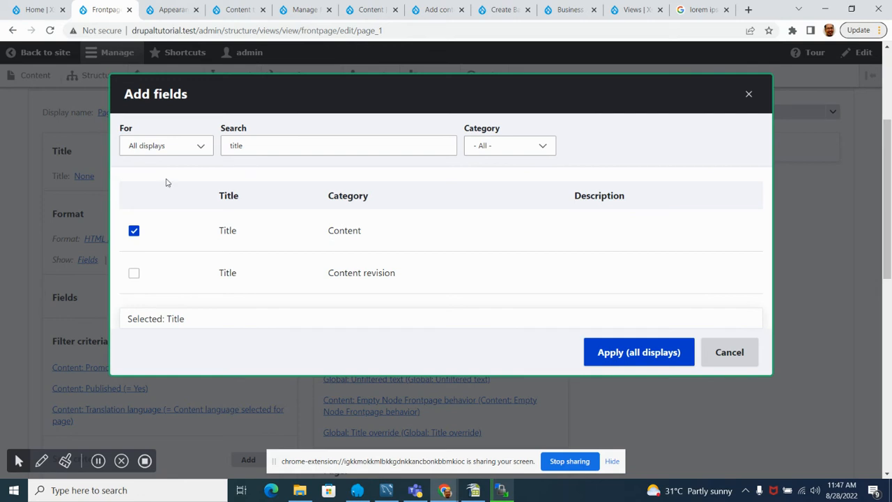
pyautogui.click(200, 146)
pyautogui.click(160, 171)
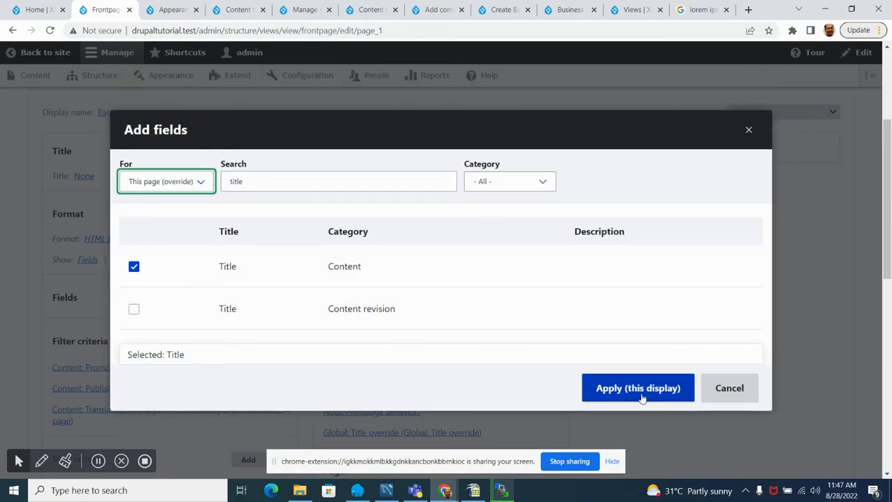
pyautogui.click(151, 180)
pyautogui.click(151, 180)
pyautogui.click(631, 387)
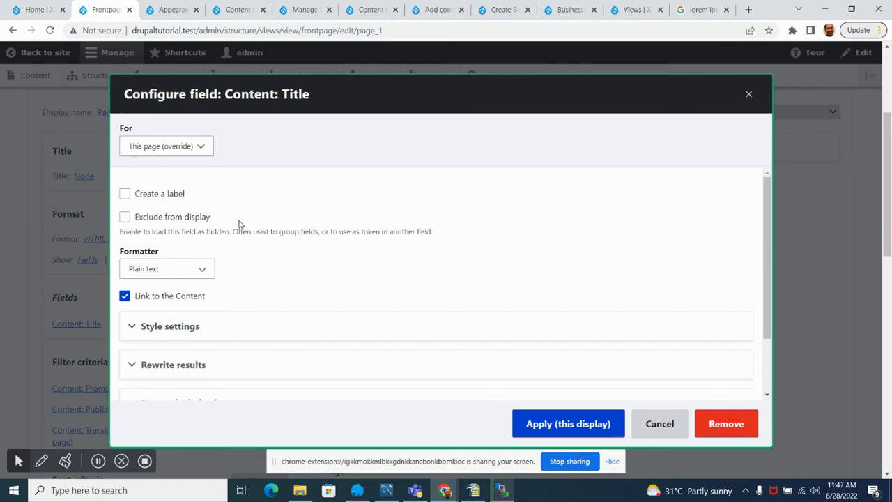
# Step: Examine the Title field's configuration options for the label, display exclusion, formatter and link to the content
pyautogui.scroll(-2, 240, 224)
pyautogui.scroll(2, 240, 232)
pyautogui.scroll(-2, 225, 221)
pyautogui.scroll(2, 230, 227)
pyautogui.scroll(-1, 289, 219)
pyautogui.scroll(1, 290, 217)
pyautogui.scroll(-1, 281, 210)
pyautogui.scroll(1, 278, 211)
pyautogui.scroll(-1, 310, 214)
pyautogui.scroll(1, 310, 214)
pyautogui.scroll(-1, 305, 217)
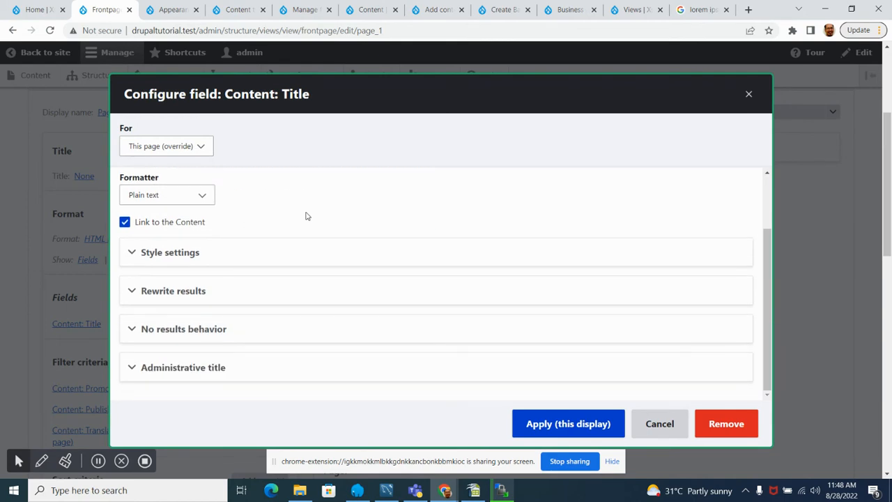
# Step: Inspect the Title field's style settings, enabling the custom field HTML option briefly and disabling it again
pyautogui.click(166, 255)
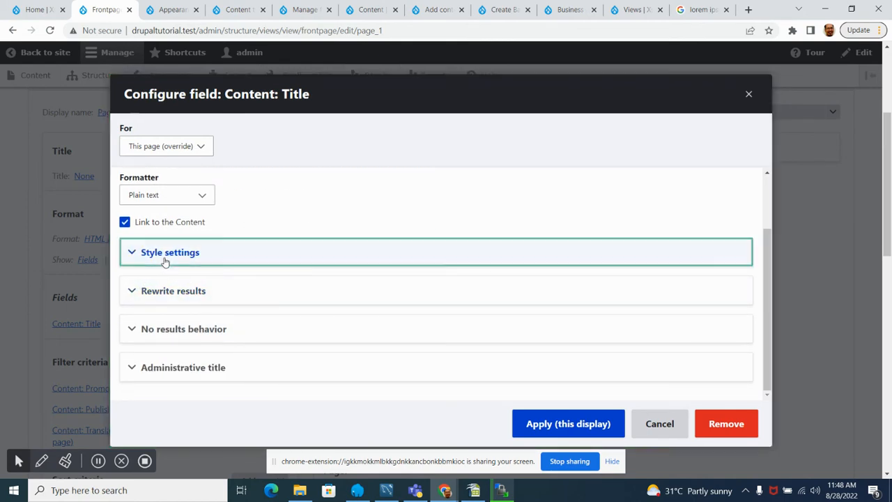
pyautogui.scroll(-1, 239, 231)
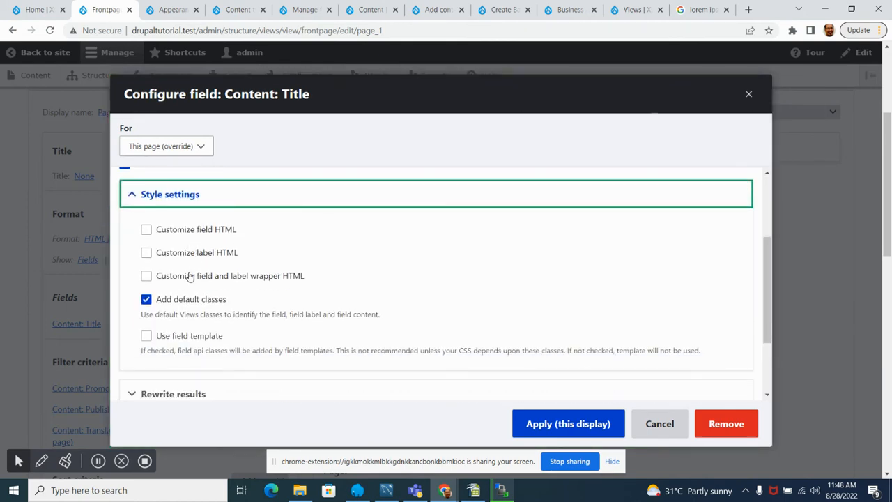
pyautogui.scroll(-1, 252, 298)
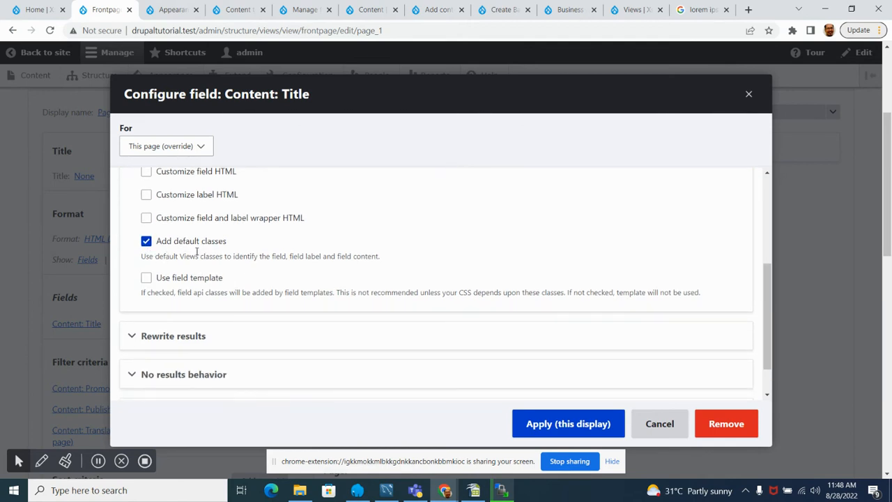
pyautogui.scroll(1, 203, 252)
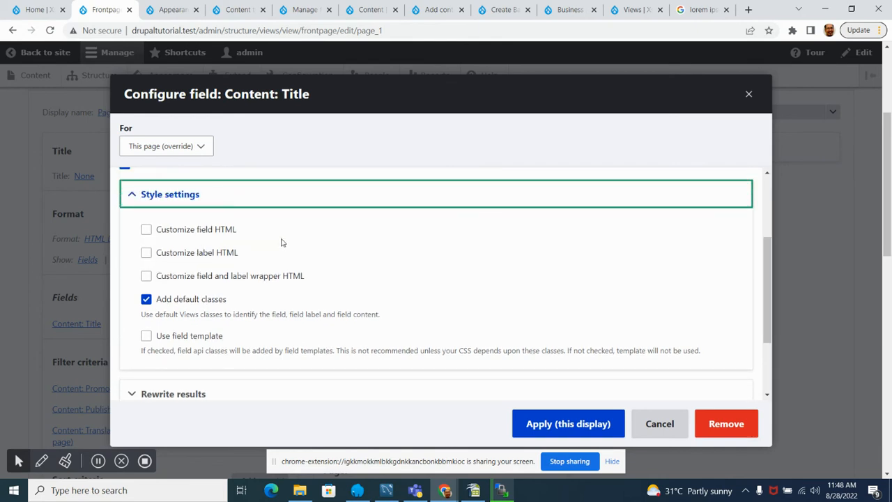
pyautogui.click(146, 230)
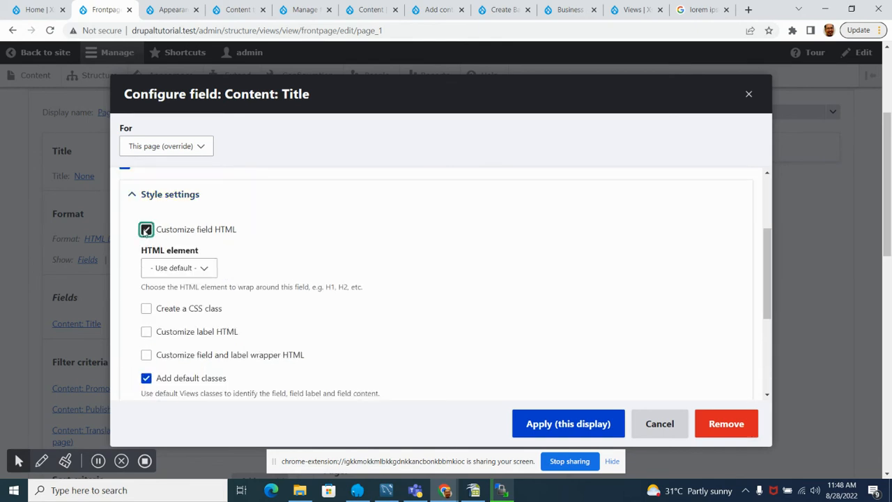
pyautogui.click(146, 229)
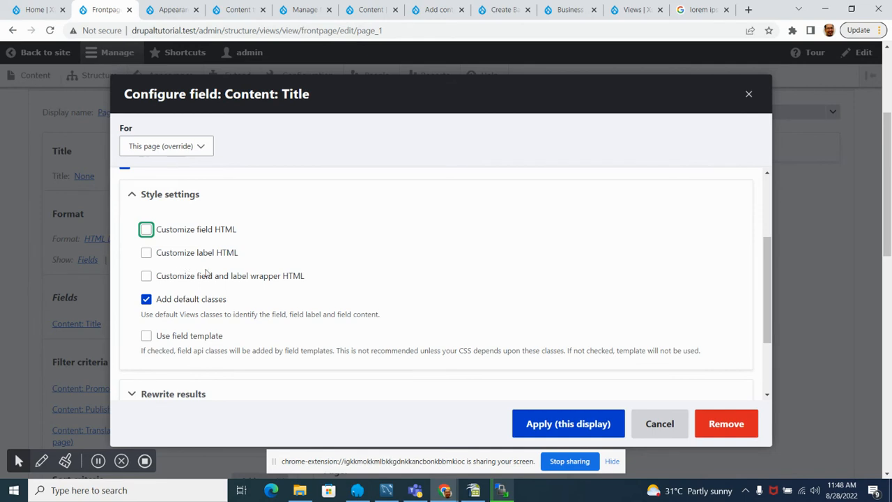
# Step: Inspect the HTML element choices for the Title field's wrapper, toggling the custom wrapper and label HTML options on and back off
pyautogui.click(147, 276)
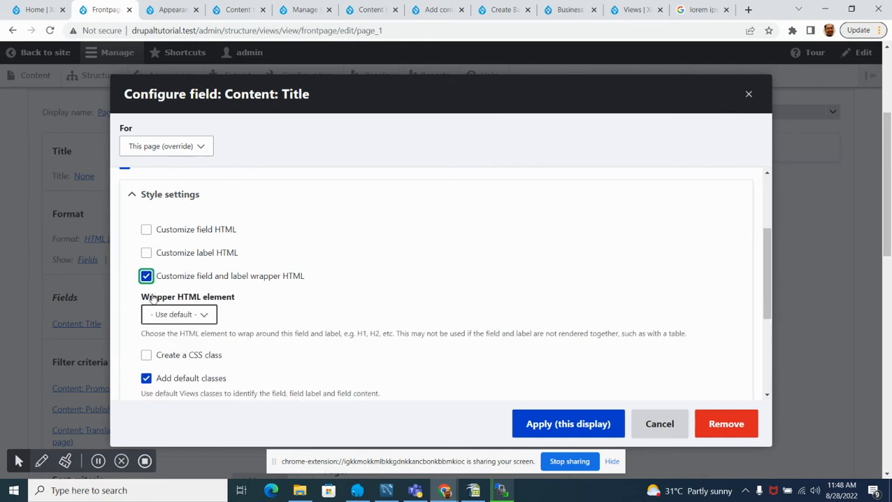
pyautogui.click(179, 315)
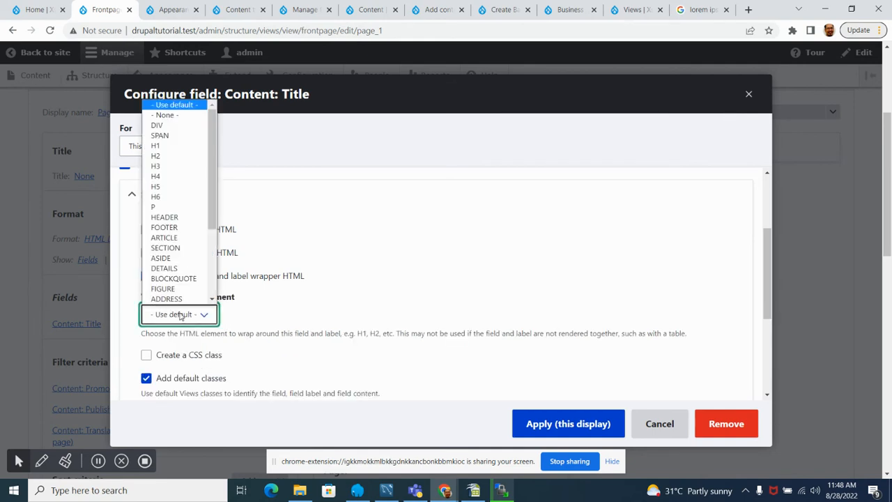
pyautogui.click(339, 269)
pyautogui.click(146, 277)
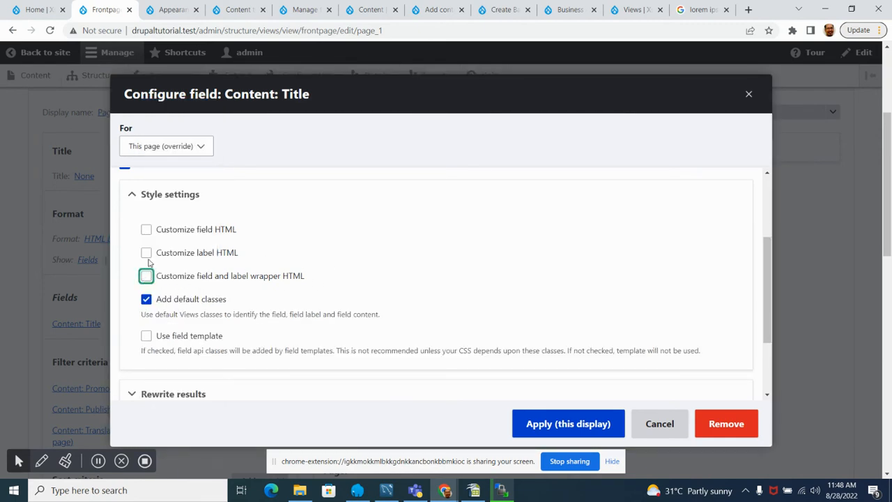
pyautogui.click(147, 254)
pyautogui.click(147, 254)
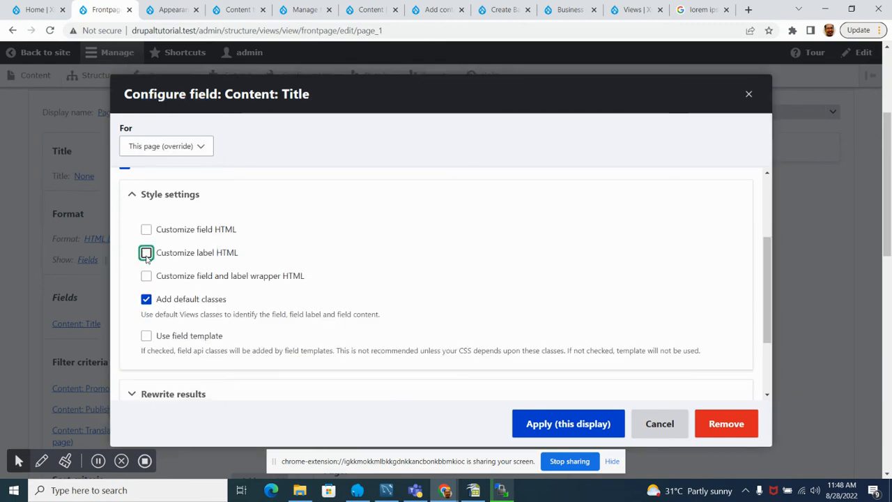
# Step: Review the Title field's default classes and field template options and the sections that follow the style settings
pyautogui.scroll(-2, 318, 264)
pyautogui.scroll(2, 283, 277)
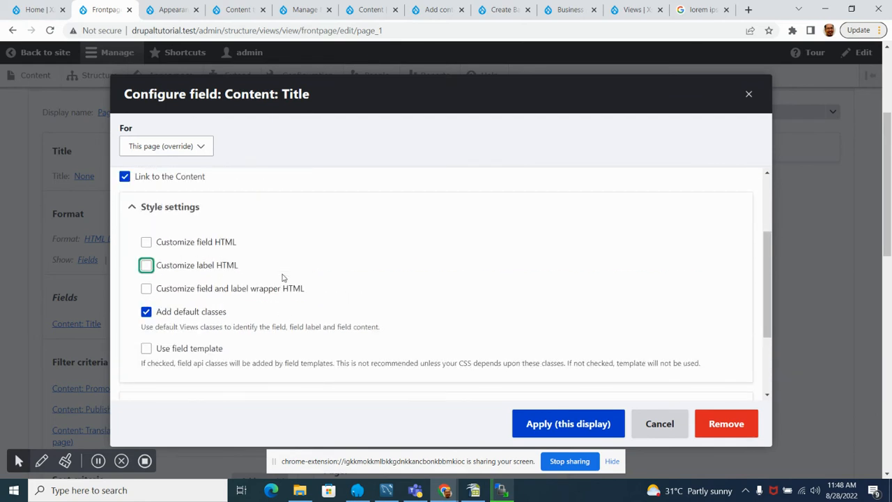
pyautogui.click(556, 237)
pyautogui.scroll(-2, 542, 231)
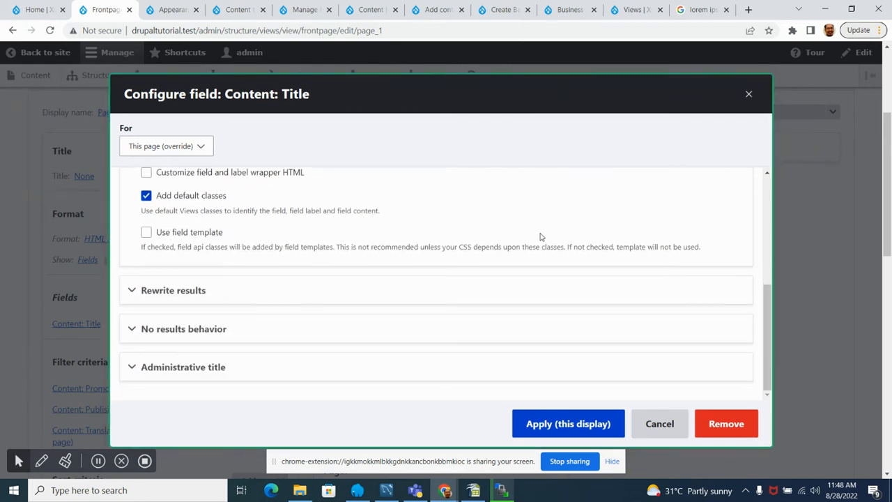
pyautogui.scroll(3, 414, 319)
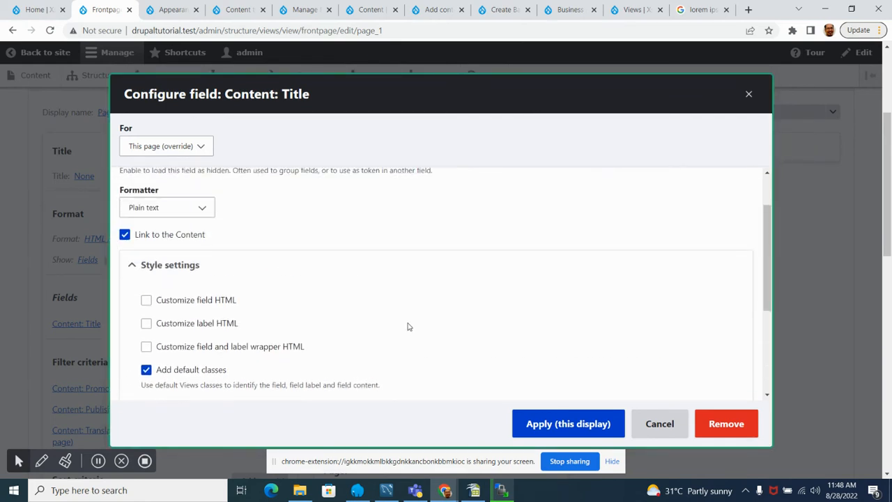
pyautogui.scroll(-3, 408, 327)
pyautogui.scroll(1, 321, 348)
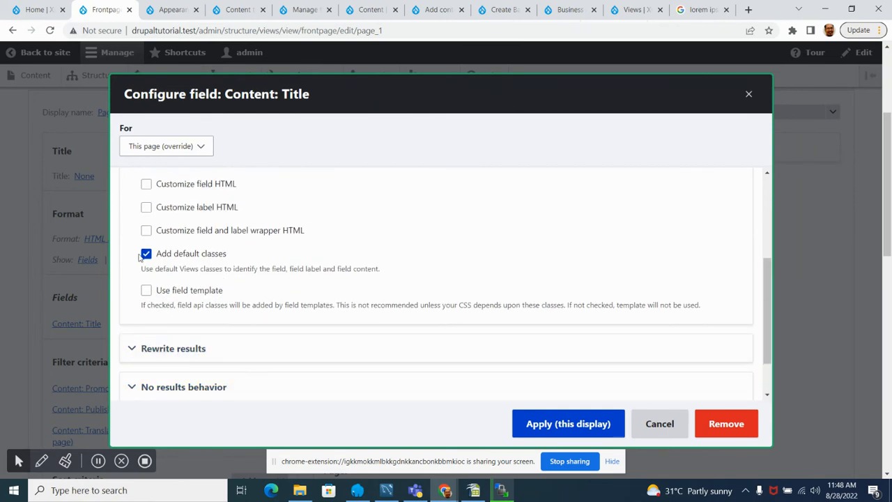
pyautogui.scroll(-1, 223, 318)
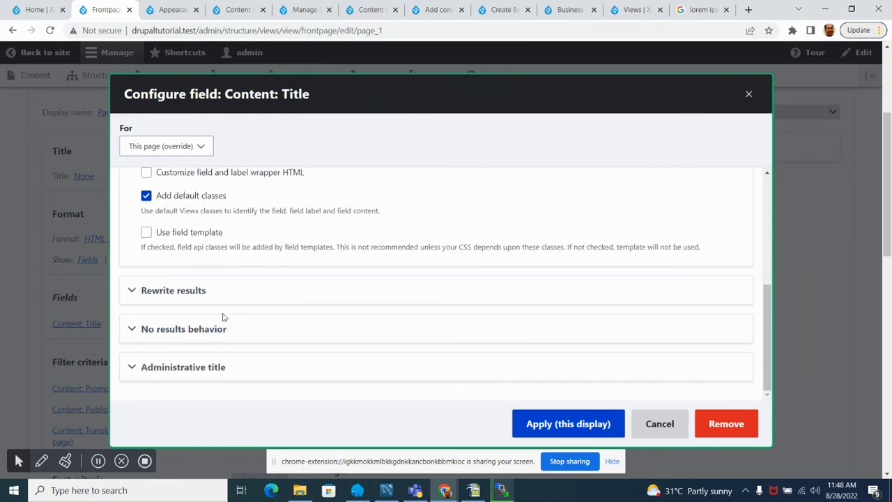
# Step: Examine the Title field's options for rewriting results, briefly toggling the conversion of newlines to HTML <br> tags
pyautogui.click(150, 290)
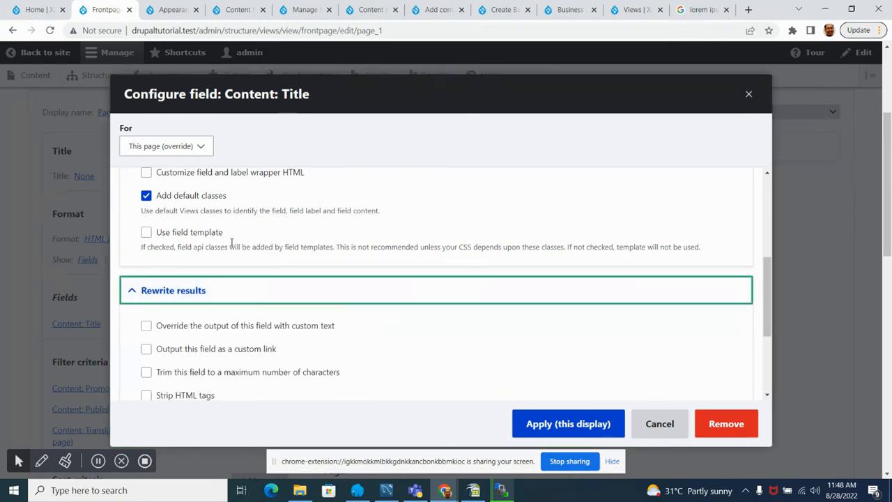
pyautogui.scroll(-2, 231, 242)
pyautogui.scroll(-1, 231, 246)
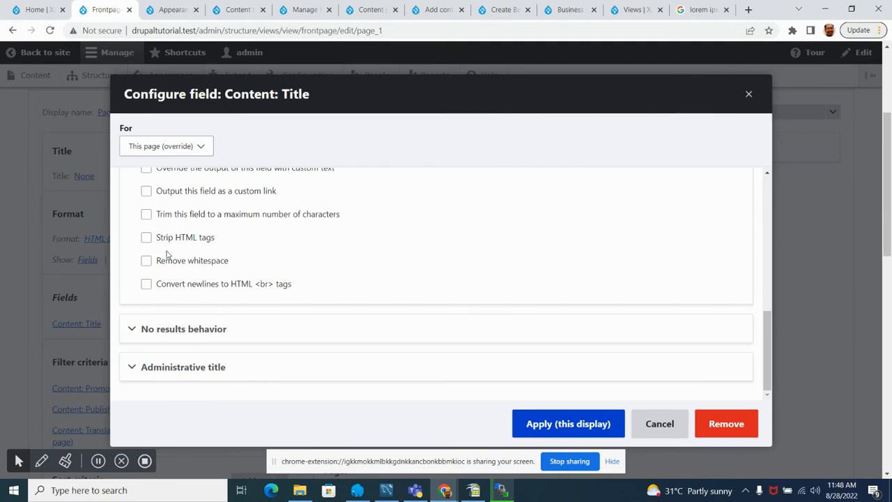
pyautogui.click(148, 285)
pyautogui.click(146, 285)
pyautogui.scroll(2, 149, 263)
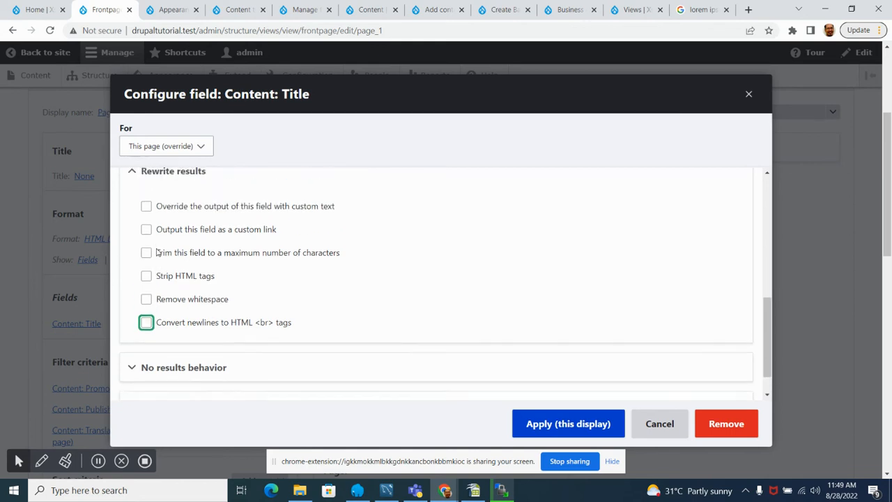
pyautogui.scroll(-1, 148, 261)
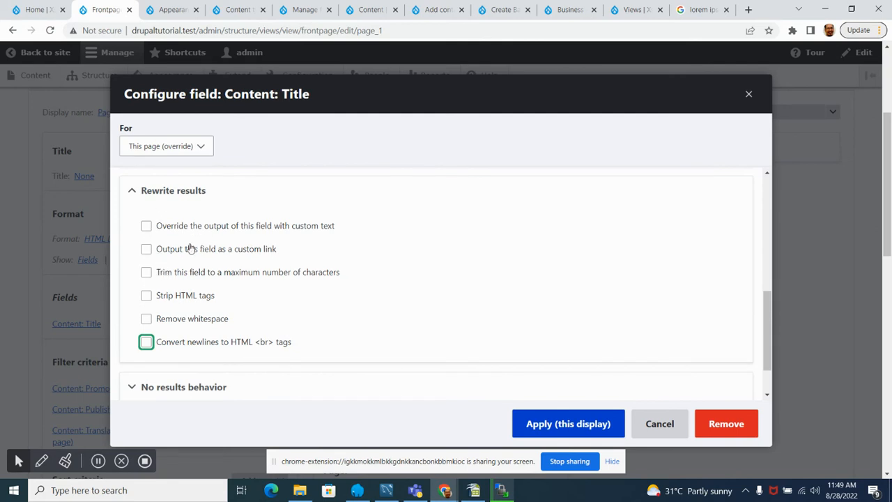
pyautogui.scroll(-2, 311, 285)
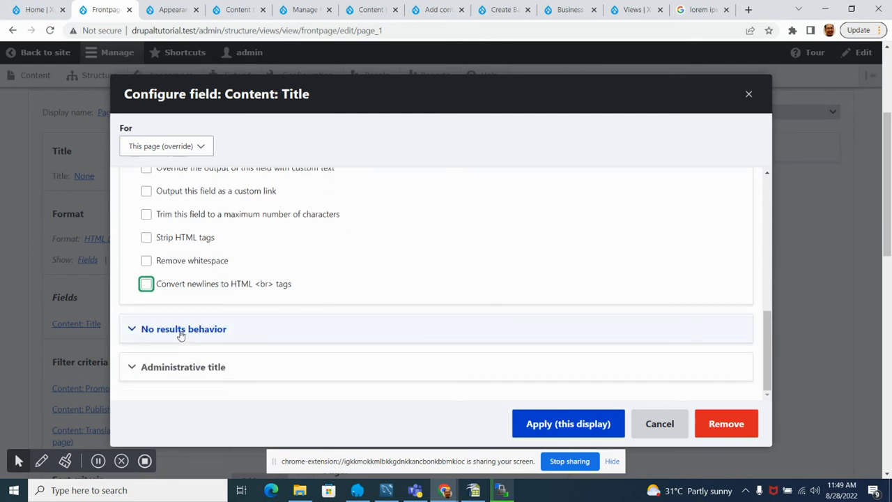
pyautogui.scroll(-3, 436, 279)
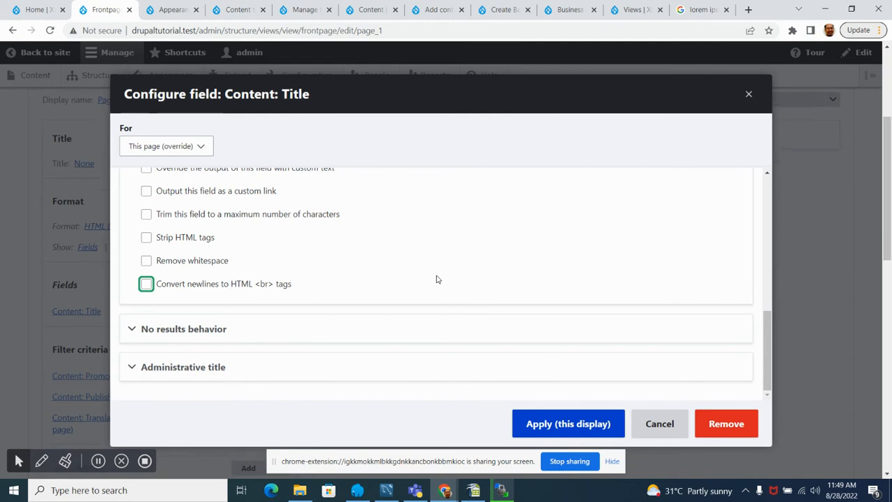
# Step: Apply the Title field's configuration to this display and check the content list in the view's preview
pyautogui.click(569, 432)
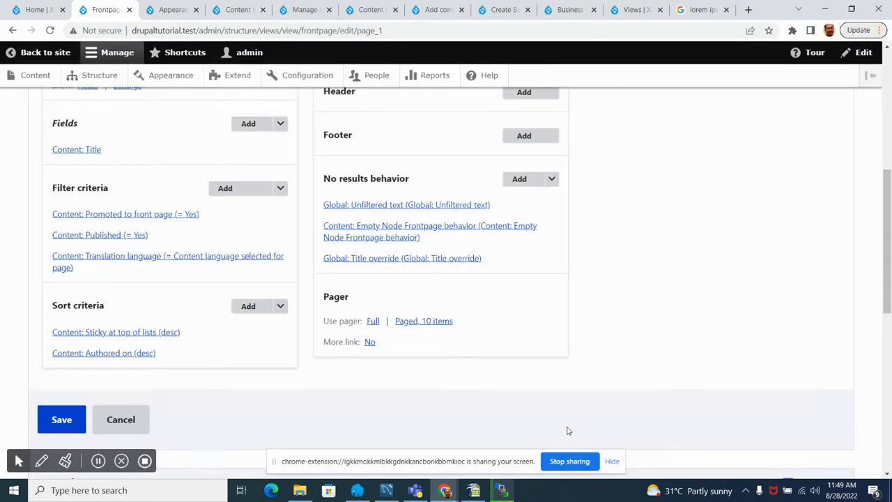
pyautogui.scroll(3, 124, 208)
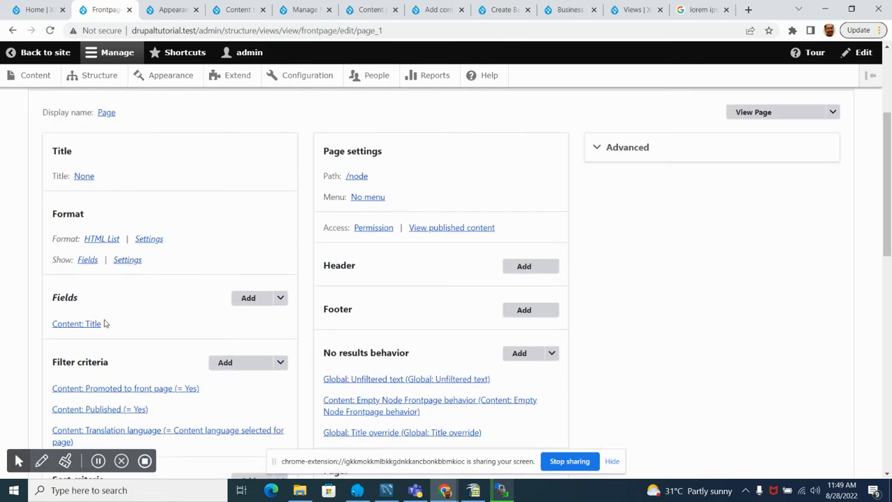
pyautogui.scroll(-10, 104, 324)
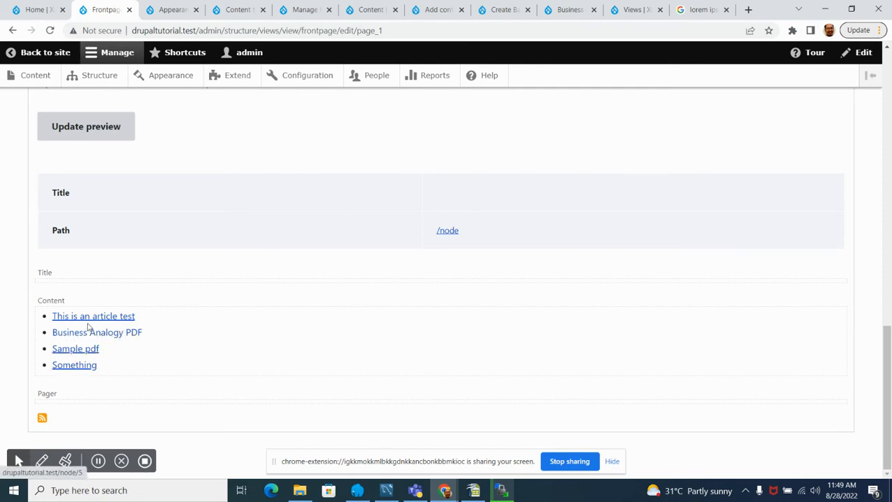
# Step: Start adding another field to the Page display and search the available fields for "image"
pyautogui.scroll(7, 88, 333)
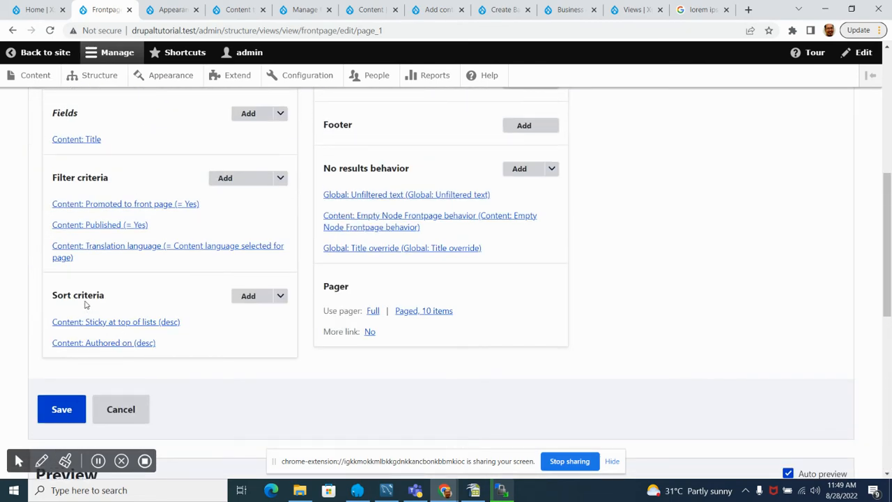
pyautogui.scroll(2, 86, 306)
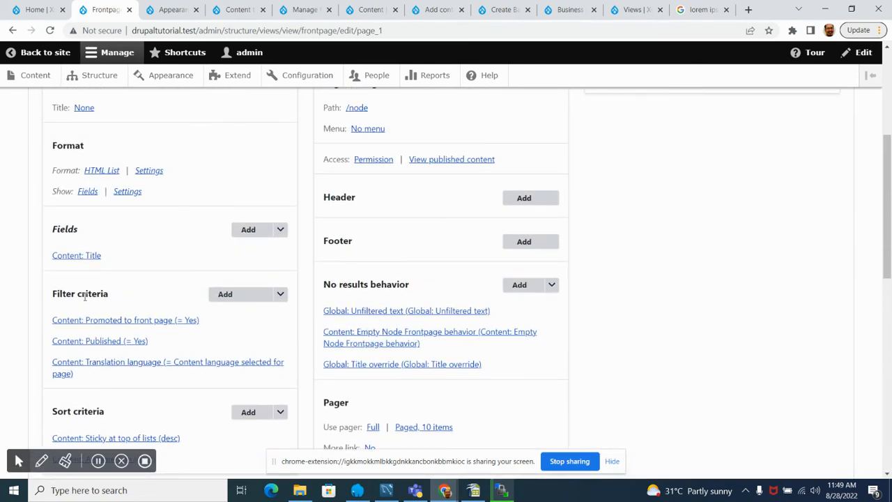
pyautogui.click(247, 231)
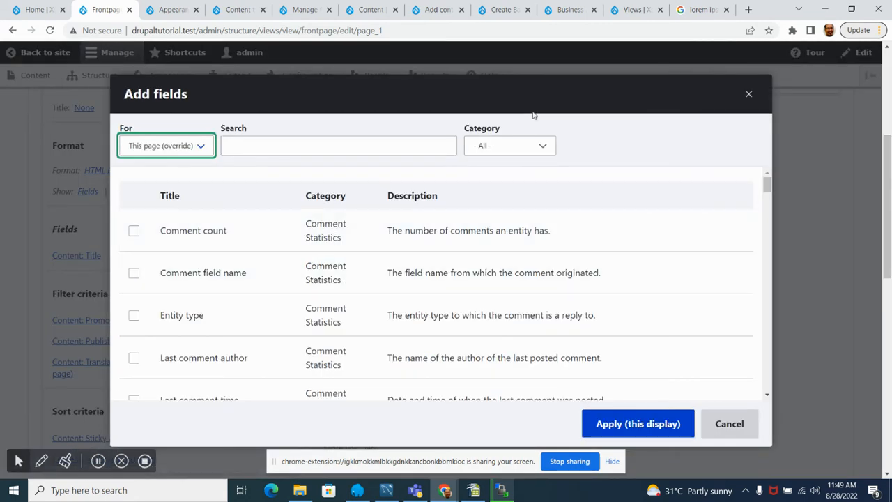
pyautogui.click(426, 144)
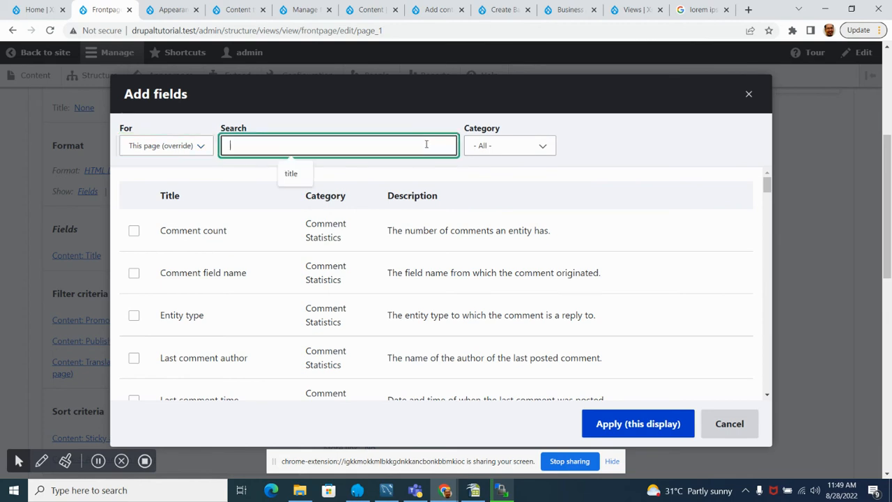
pyautogui.write('image')
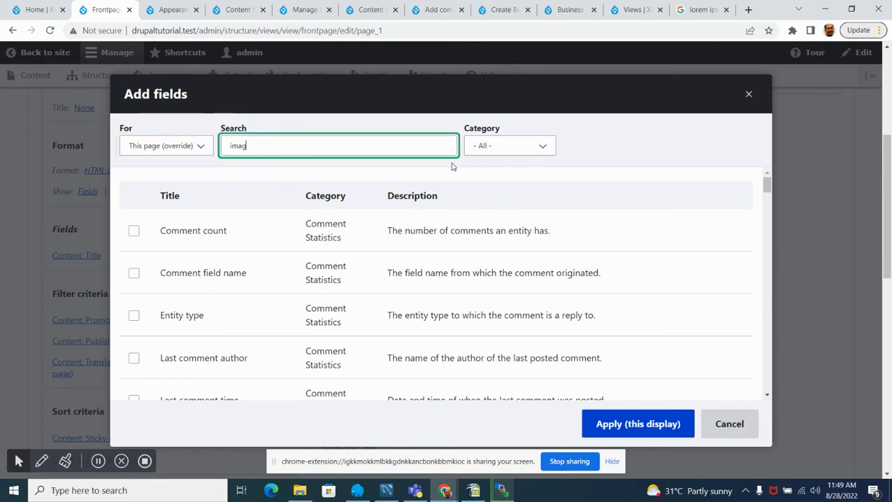
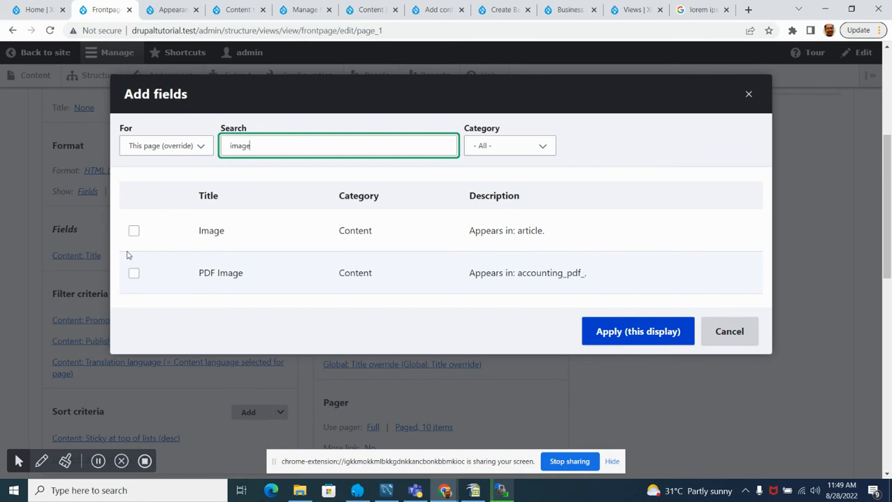
# Step: Add the Image and PDF Image content fields to this page display
pyautogui.click(134, 230)
pyautogui.click(134, 273)
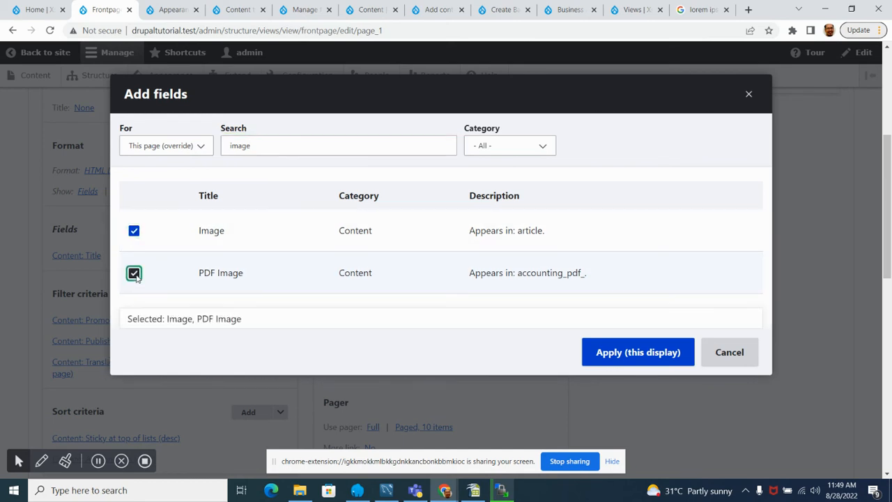
pyautogui.click(639, 354)
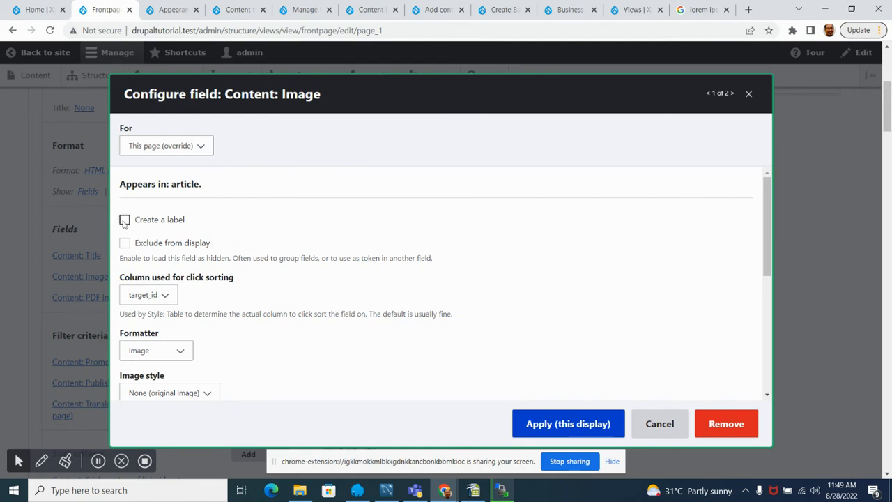
# Step: Review the Image field's formatter, image style and override options, and apply its default configuration to this display
pyautogui.scroll(-1, 223, 233)
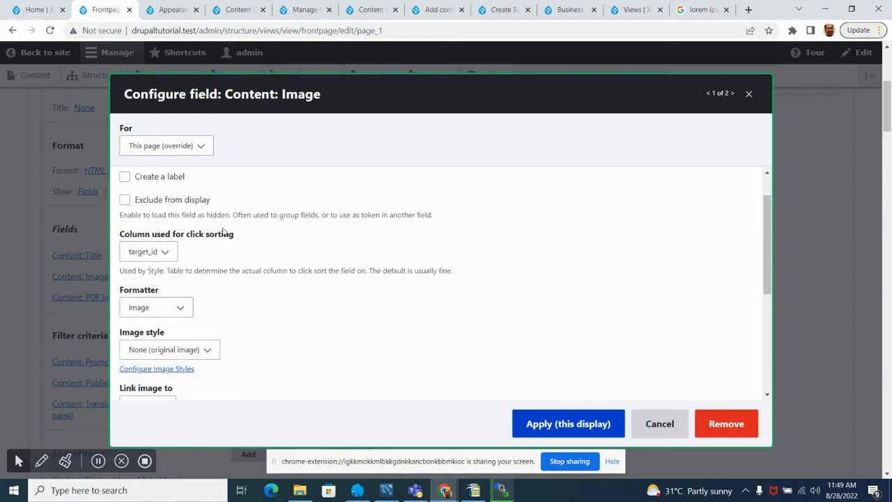
pyautogui.scroll(-4, 224, 233)
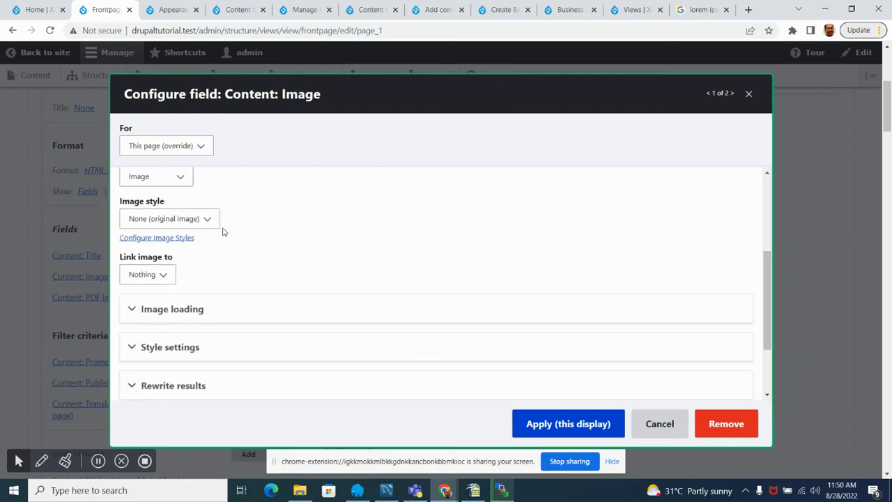
pyautogui.scroll(2, 300, 339)
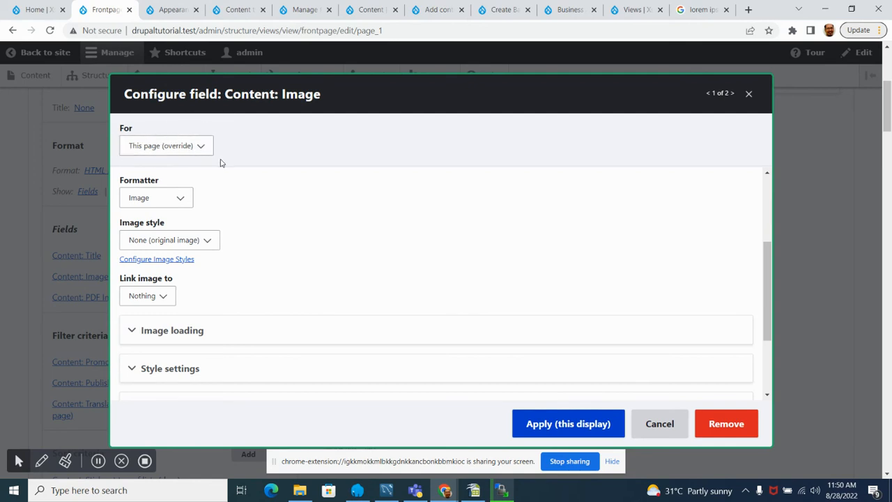
pyautogui.click(201, 148)
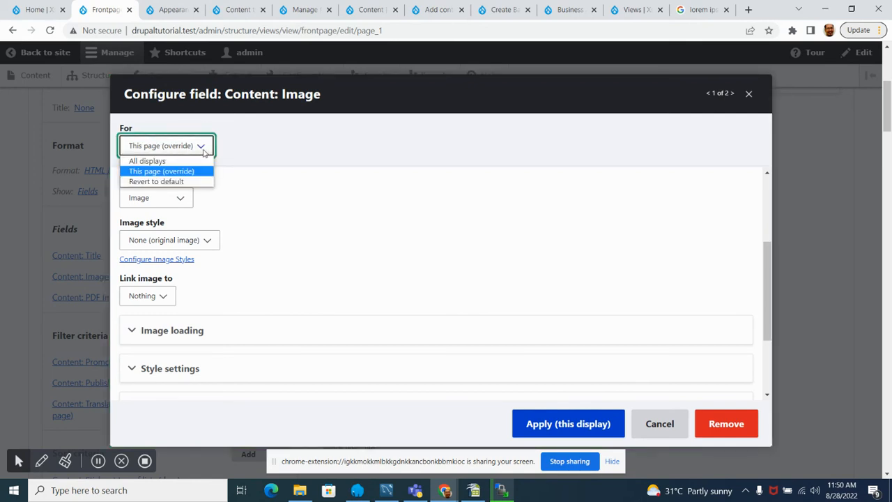
pyautogui.click(439, 273)
pyautogui.click(584, 431)
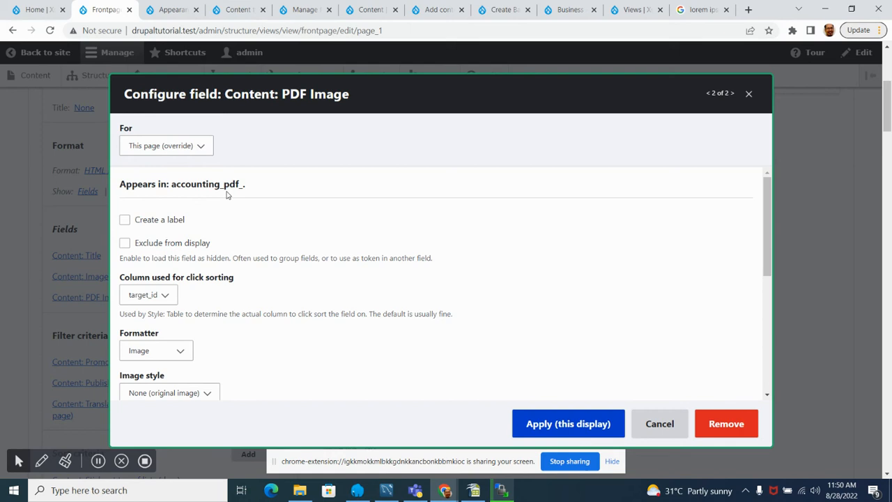
# Step: Apply the PDF Image field's default configuration to this display and check the images in the view's preview
pyautogui.scroll(-2, 174, 263)
pyautogui.scroll(-3, 173, 263)
pyautogui.scroll(6, 174, 263)
pyautogui.click(566, 422)
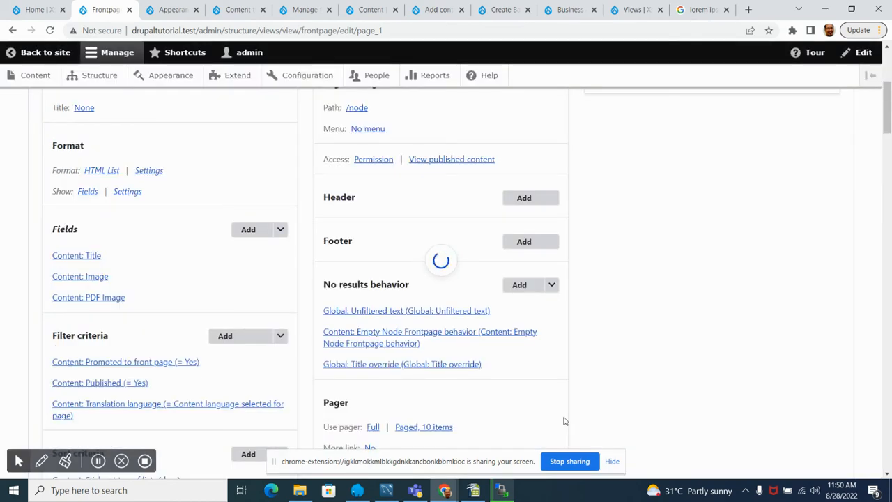
pyautogui.scroll(-10, 160, 353)
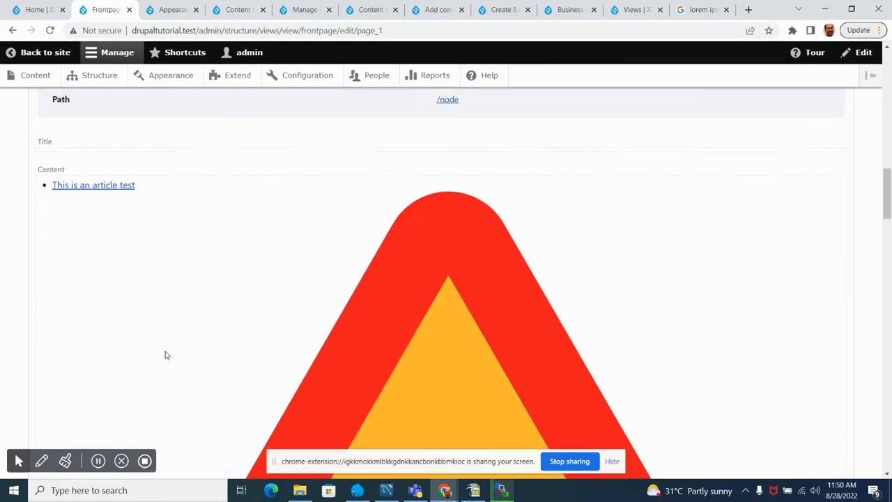
pyautogui.scroll(-15, 164, 354)
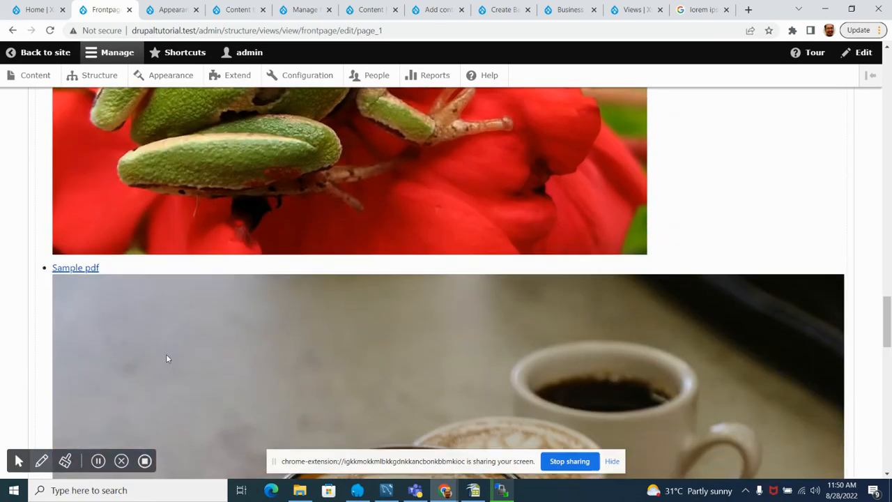
pyautogui.scroll(-12, 167, 359)
pyautogui.scroll(20, 213, 363)
pyautogui.scroll(5, 215, 367)
# Step: Set the Image field's image style to Thumbnail (100×100) for this display
pyautogui.scroll(-5, 209, 365)
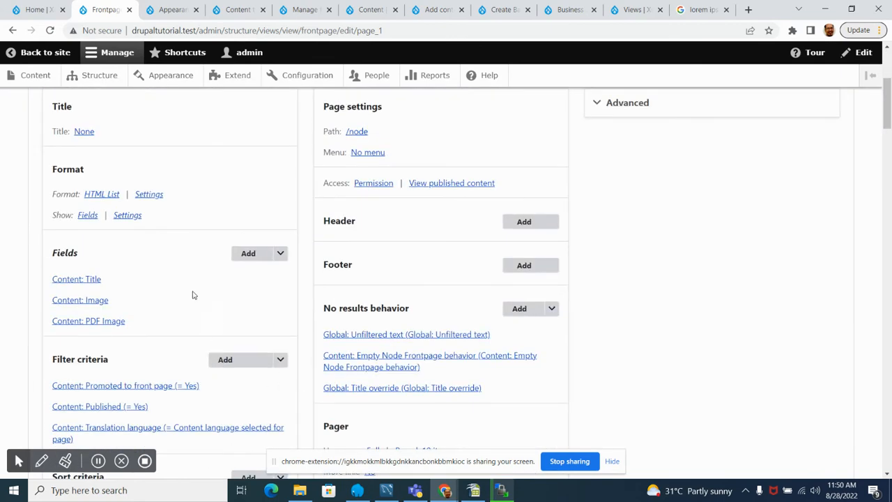
pyautogui.click(96, 302)
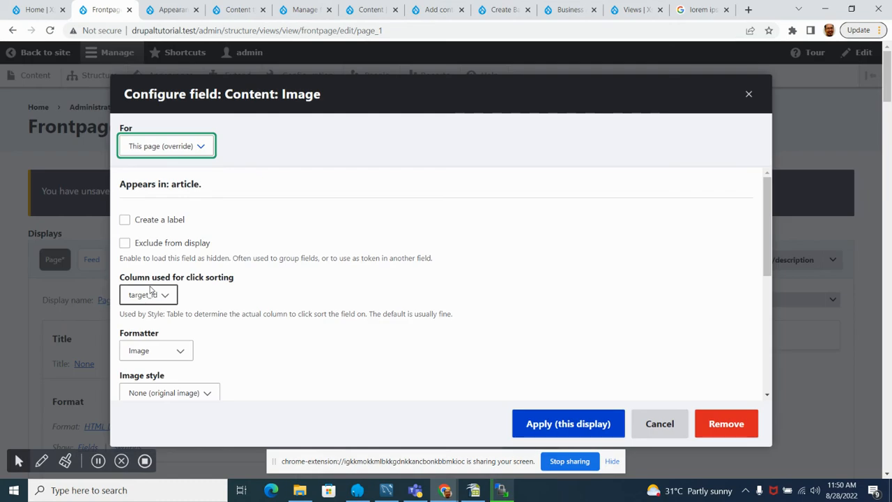
pyautogui.scroll(-3, 251, 271)
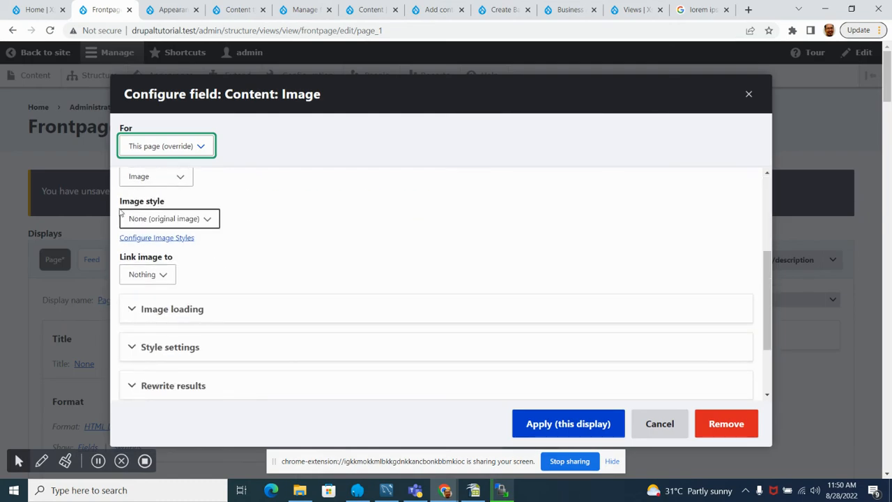
pyautogui.click(208, 221)
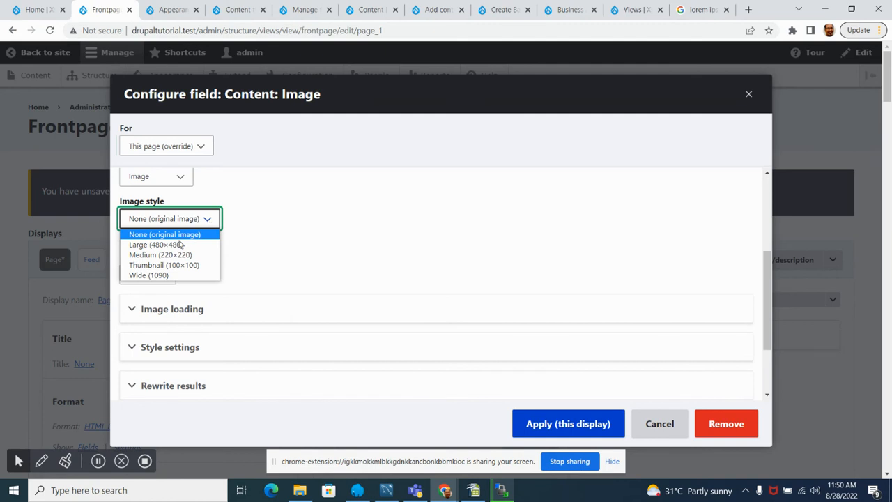
pyautogui.click(144, 268)
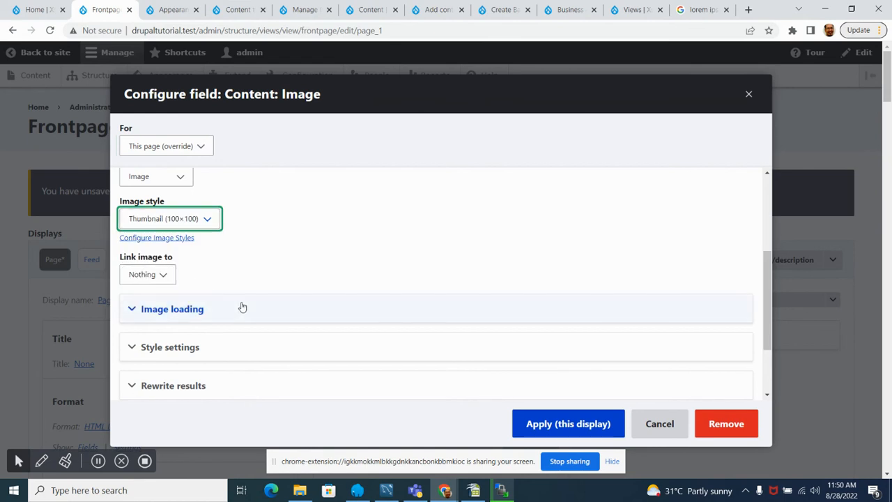
pyautogui.click(544, 424)
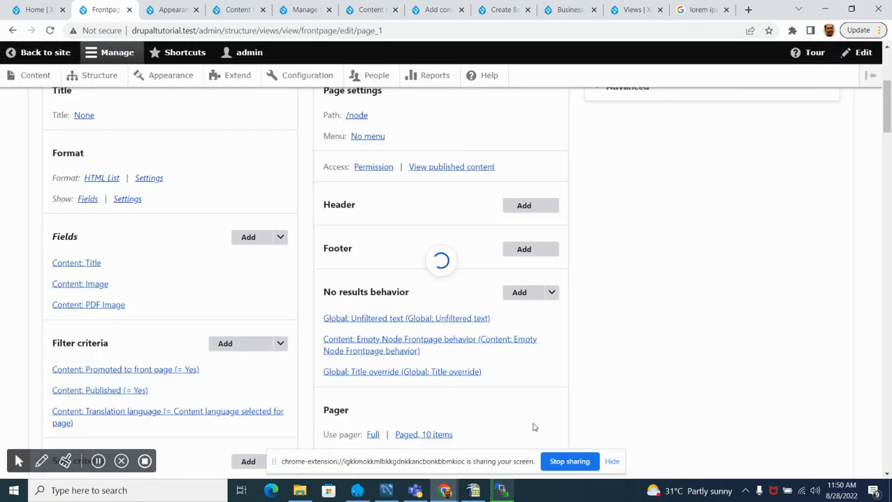
# Step: Set the PDF Image field's image style to Thumbnail (100×100) for this display and check the preview
pyautogui.click(100, 306)
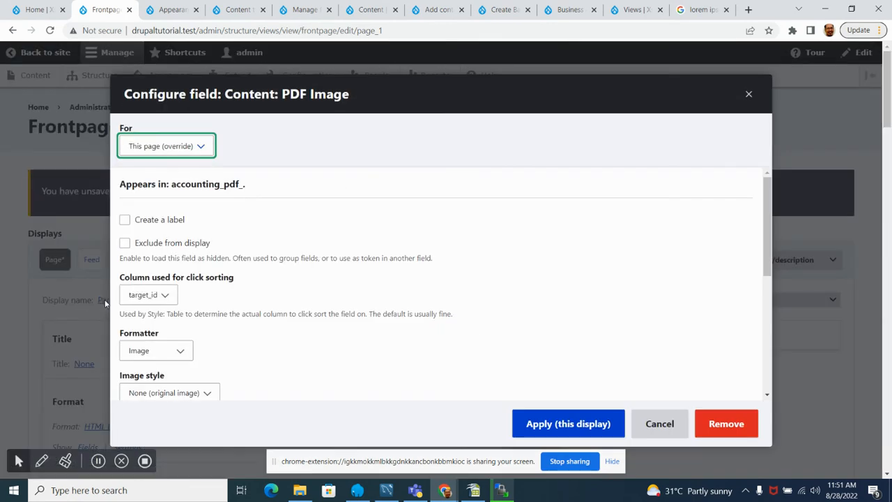
pyautogui.scroll(-2, 209, 304)
pyautogui.click(180, 279)
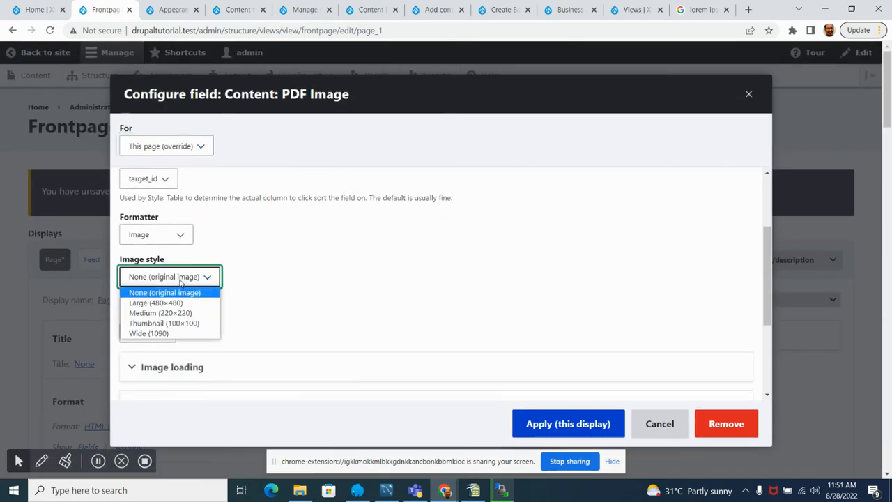
pyautogui.click(164, 322)
pyautogui.click(554, 431)
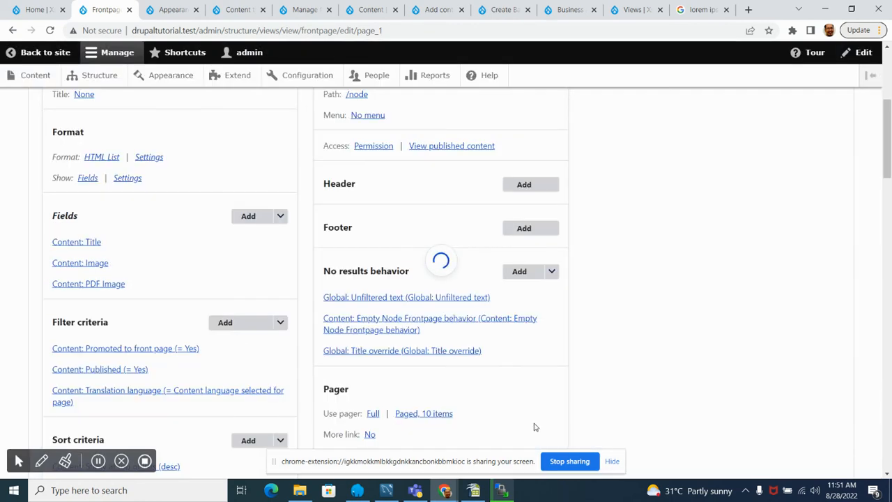
pyautogui.scroll(-15, 109, 228)
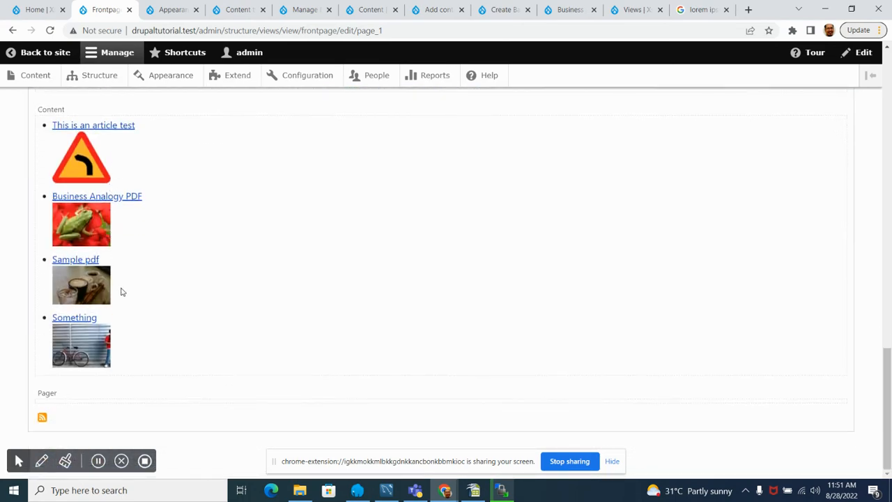
# Step: Change the Page display's format to Unformatted list with its default style options and check the content in the preview
pyautogui.scroll(15, 119, 287)
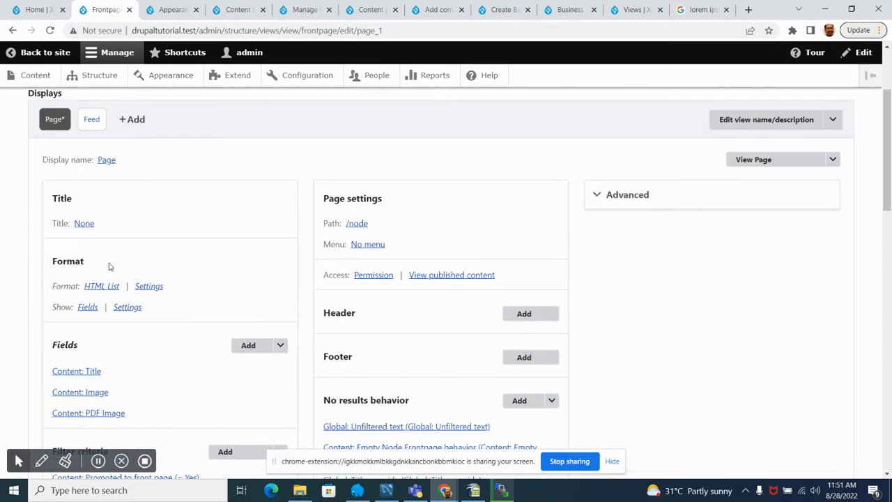
pyautogui.click(109, 288)
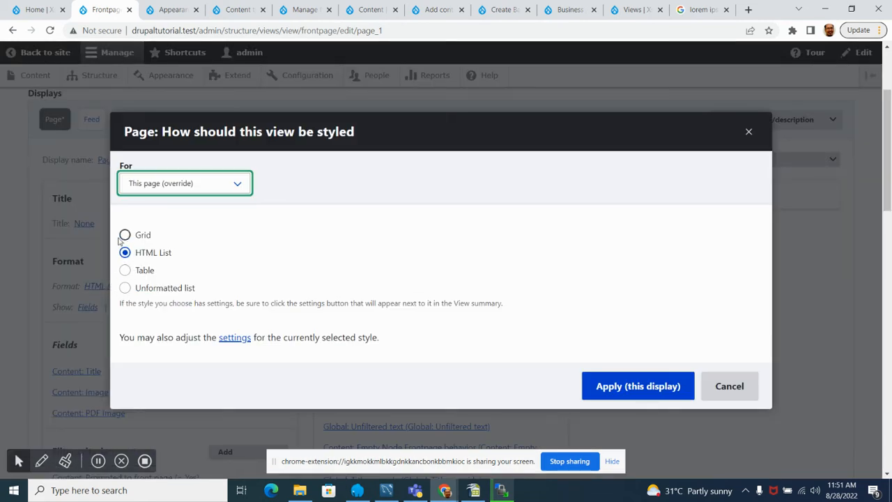
pyautogui.click(125, 288)
pyautogui.click(631, 382)
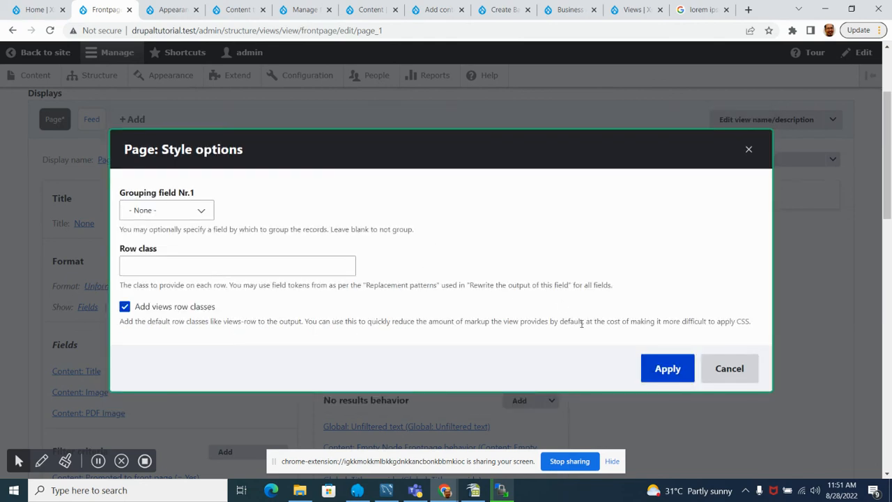
pyautogui.click(670, 370)
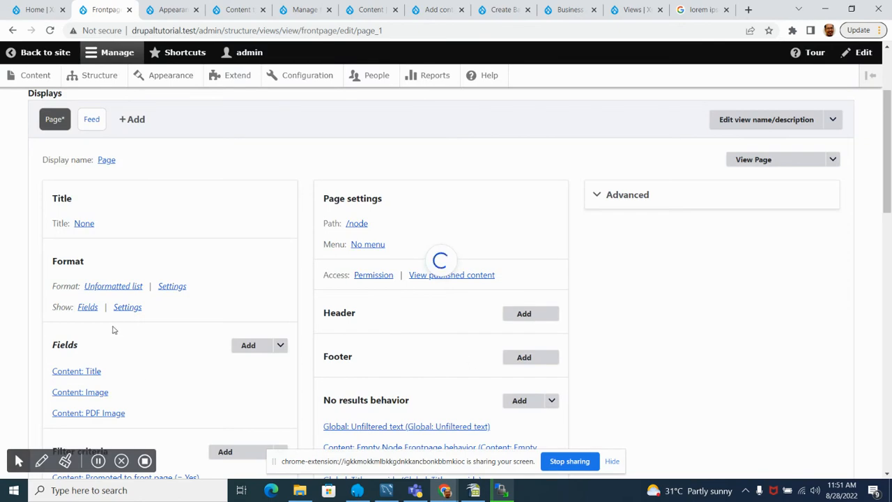
pyautogui.scroll(-12, 55, 295)
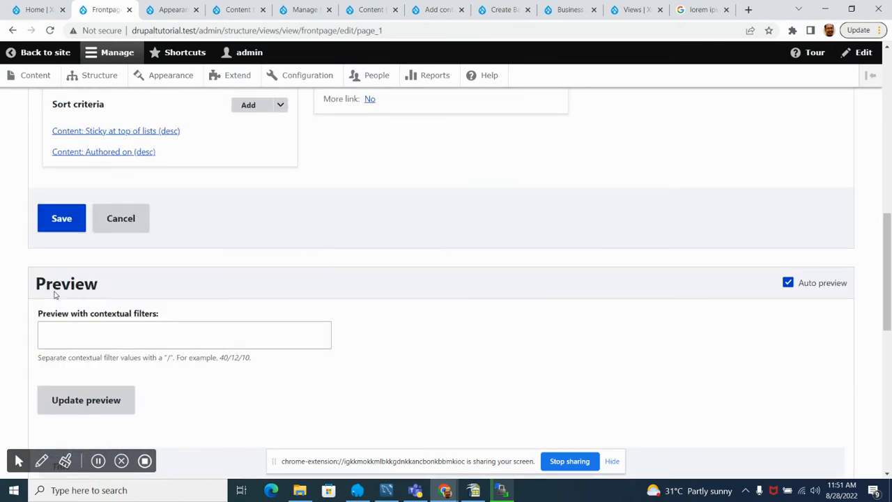
pyautogui.scroll(6, 56, 299)
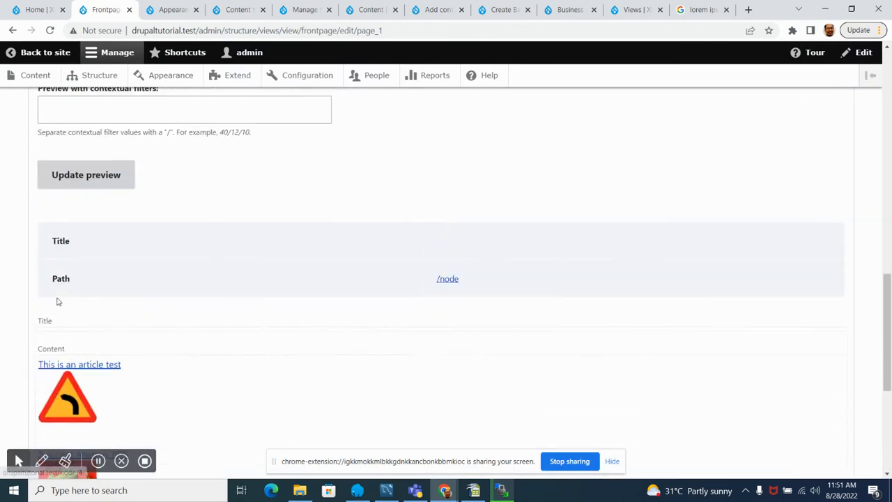
pyautogui.scroll(-3, 53, 295)
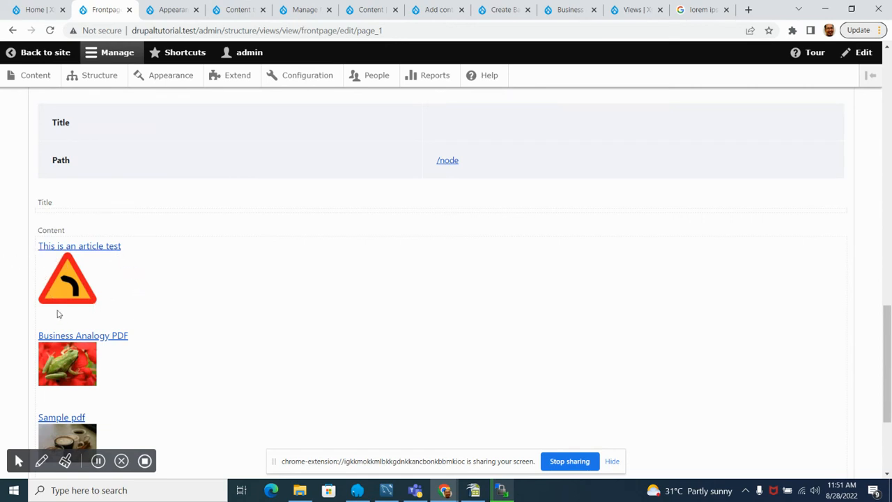
pyautogui.scroll(-3, 63, 327)
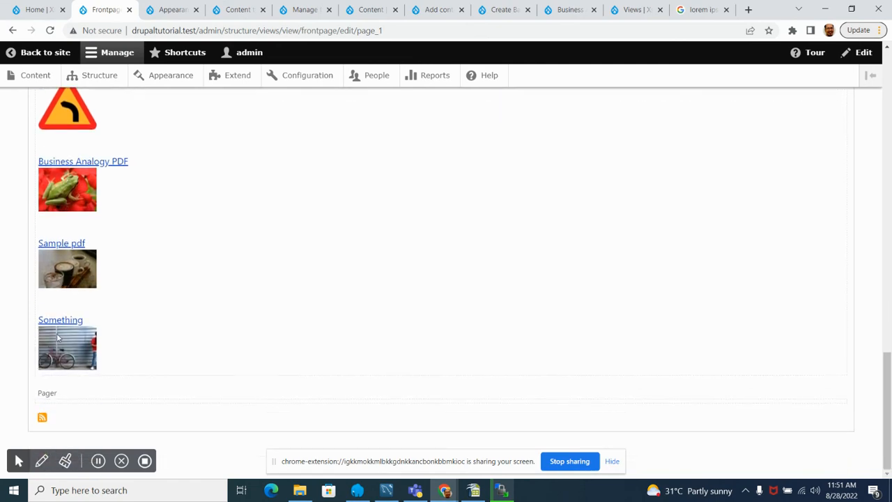
pyautogui.scroll(6, 57, 330)
# Step: Add the Authored by content field to this page display
pyautogui.scroll(6, 56, 328)
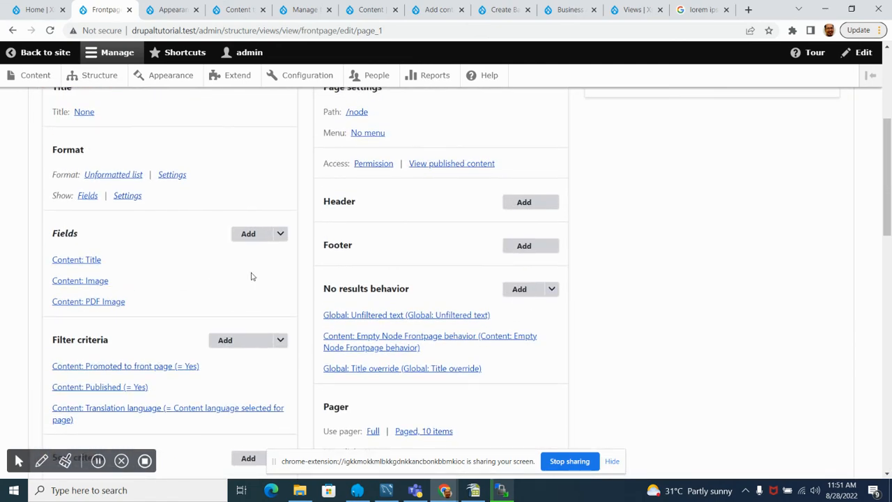
pyautogui.click(247, 236)
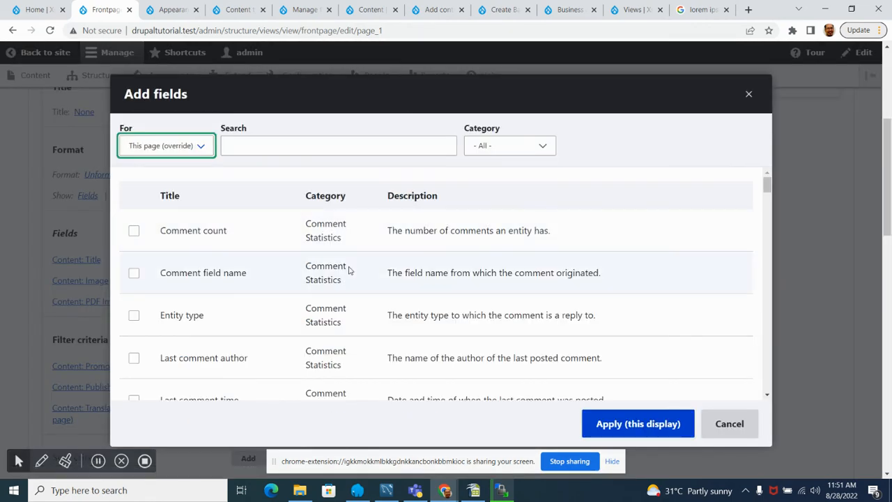
pyautogui.scroll(-3, 258, 278)
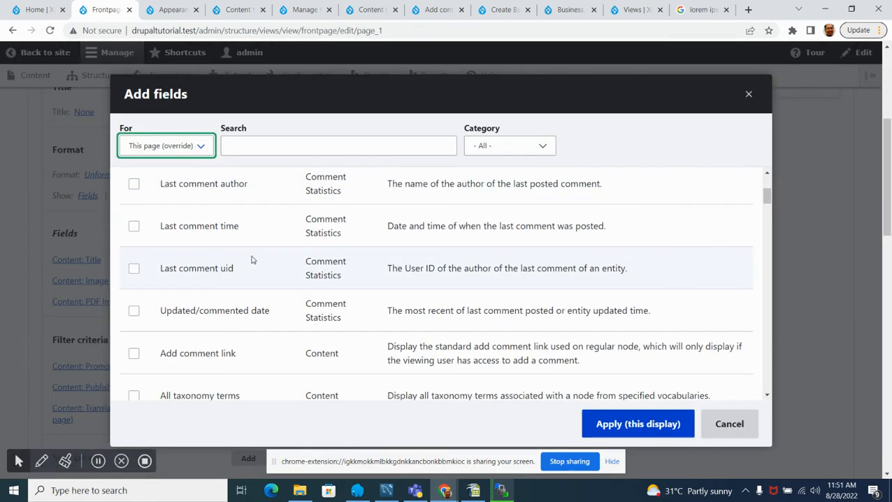
pyautogui.scroll(-3, 252, 259)
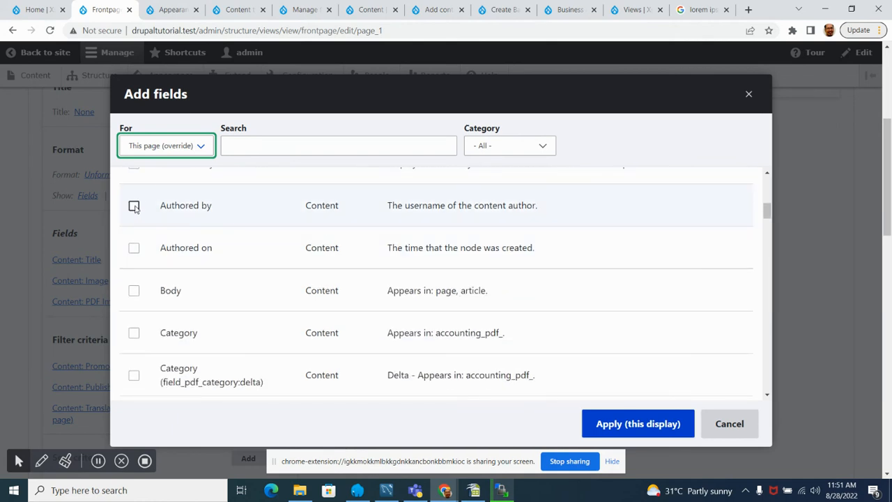
pyautogui.click(134, 207)
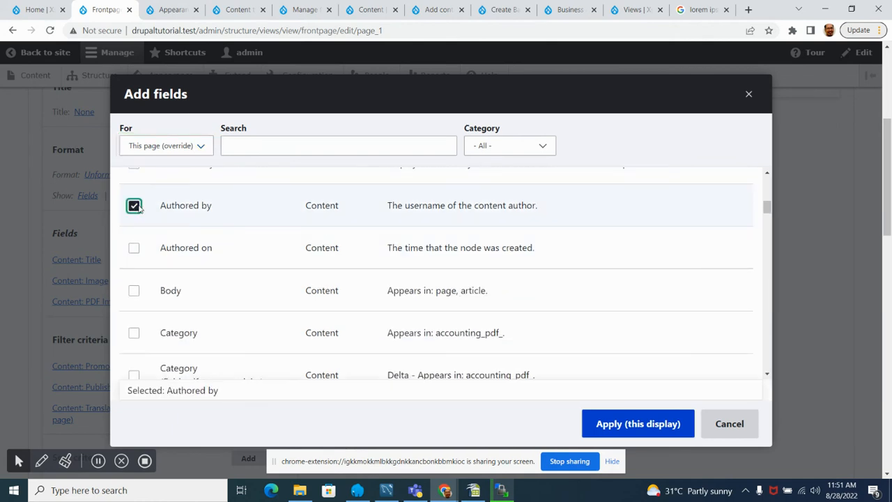
pyautogui.click(657, 432)
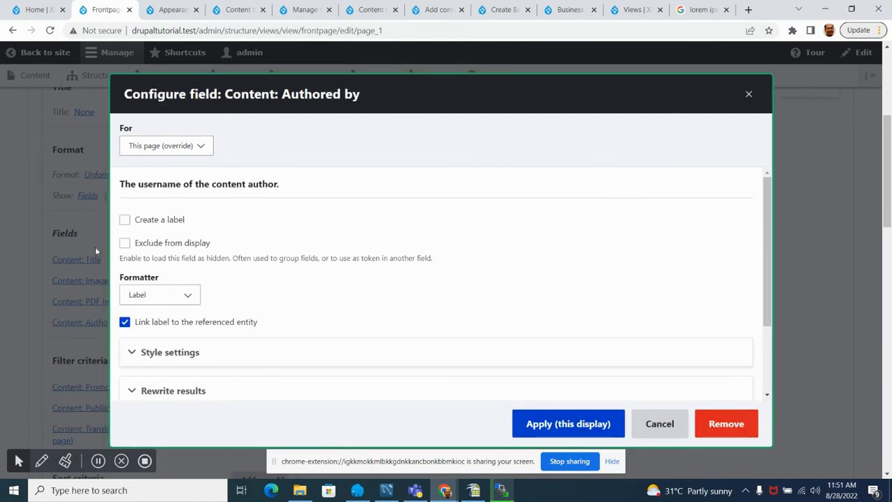
# Step: Create the label "Content Created by" for the Authored by field on this display and check it in the preview
pyautogui.click(124, 220)
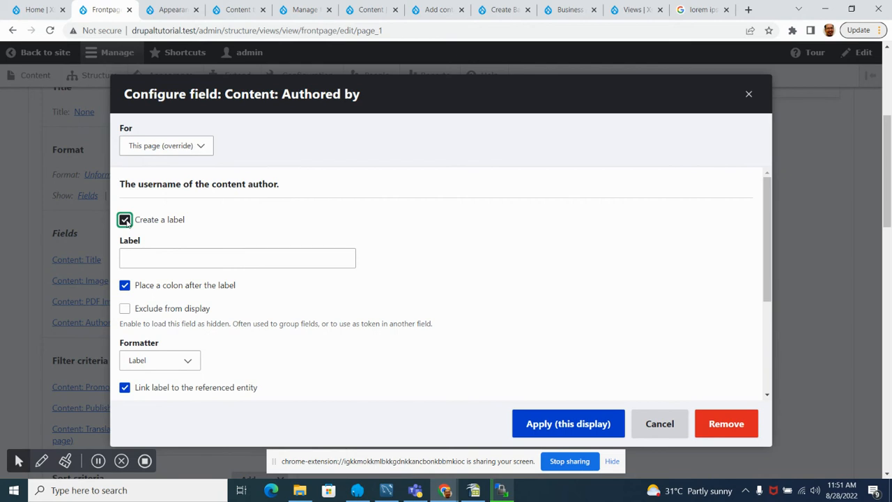
pyautogui.click(169, 262)
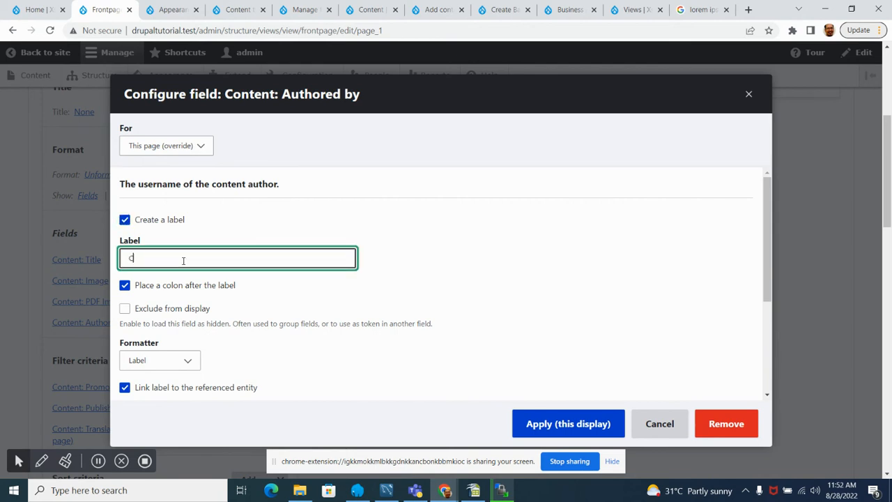
pyautogui.write('Content Created by')
pyautogui.scroll(-2, 244, 282)
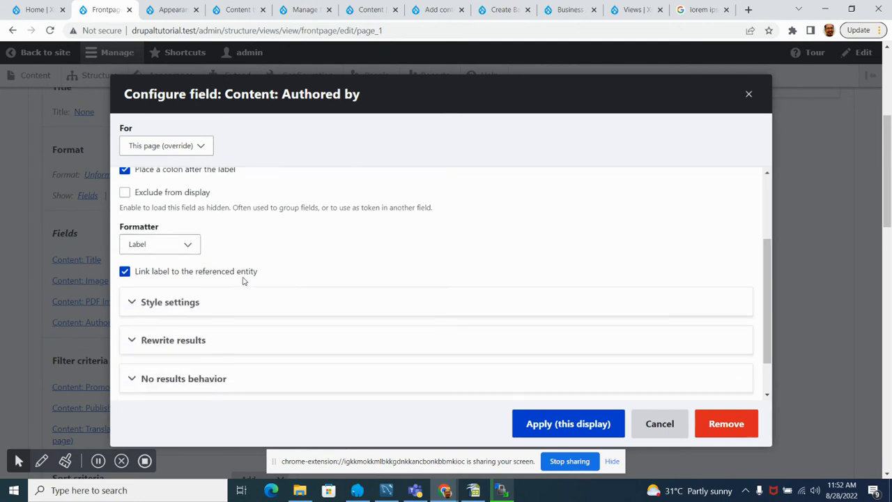
pyautogui.scroll(-1, 265, 285)
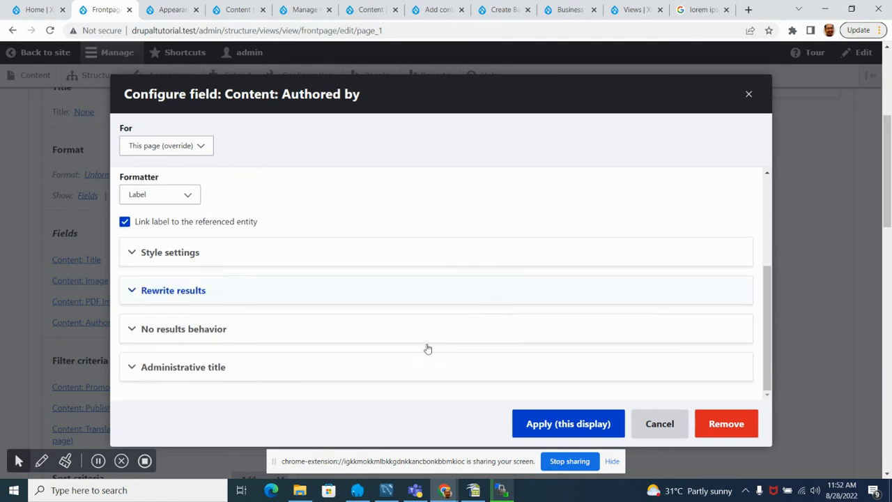
pyautogui.click(569, 426)
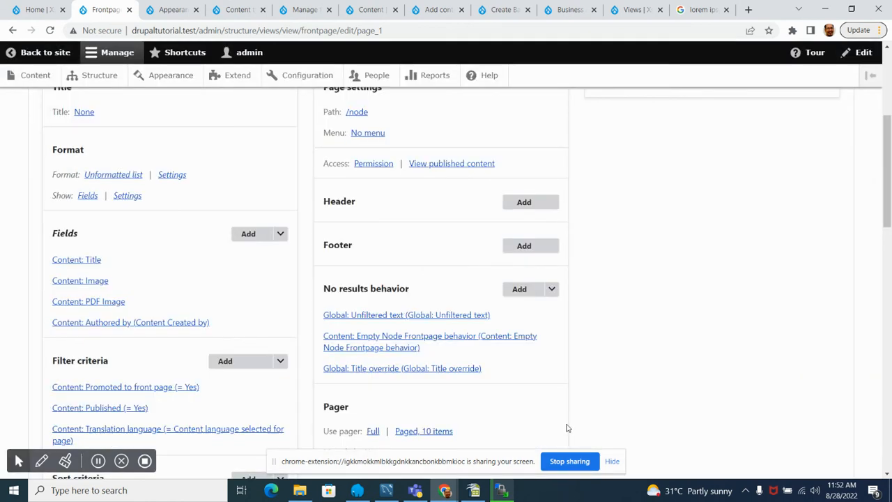
pyautogui.scroll(-10, 152, 254)
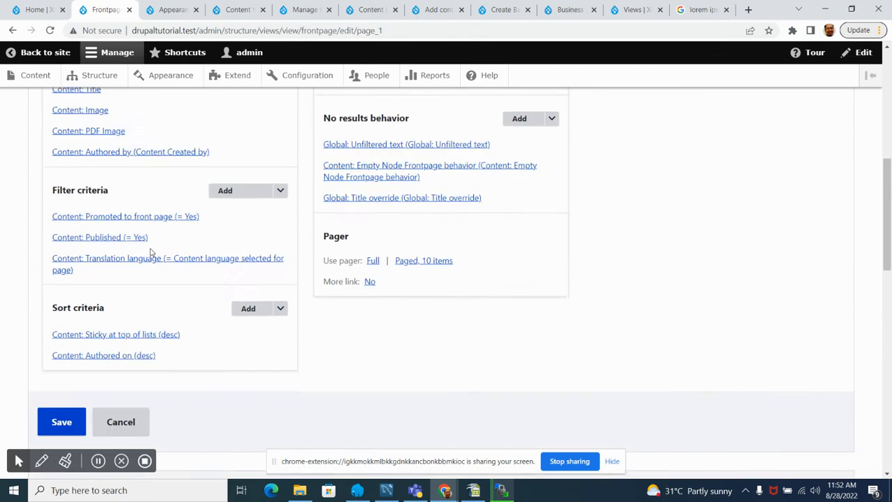
pyautogui.scroll(-3, 136, 239)
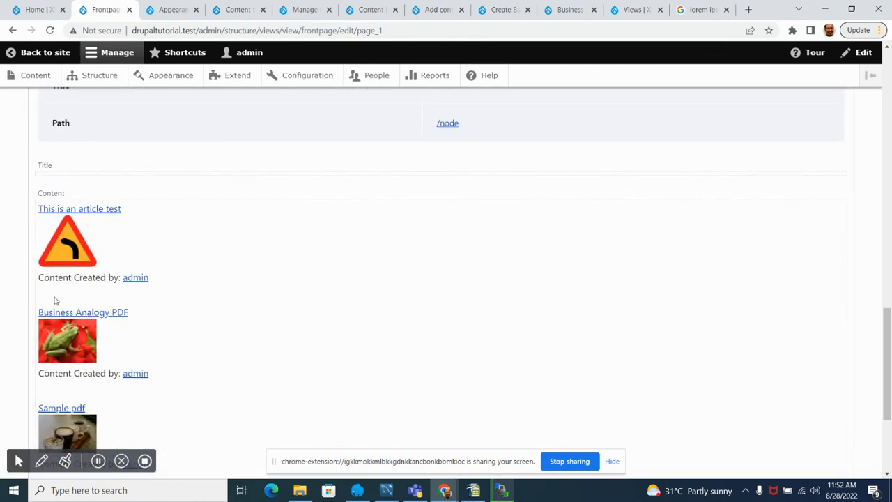
pyautogui.scroll(-1, 138, 302)
# Step: Add the Authored on content field to this page display with its default settings
pyautogui.scroll(12, 145, 339)
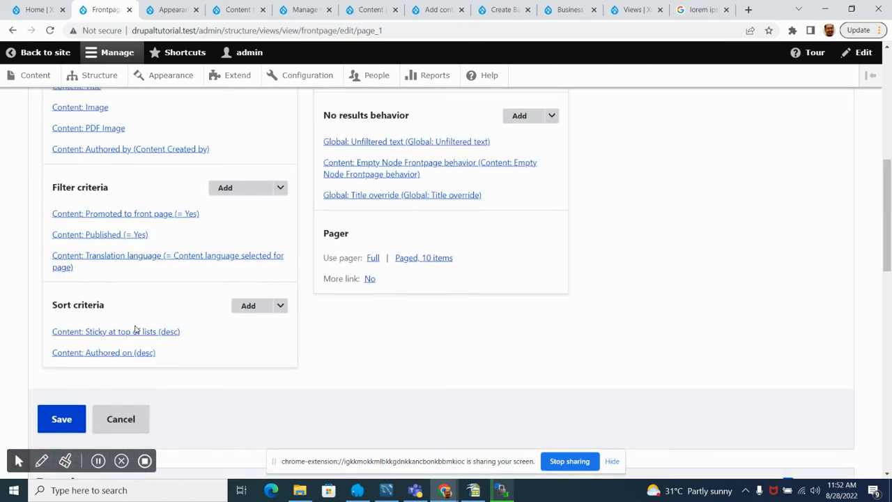
pyautogui.click(247, 294)
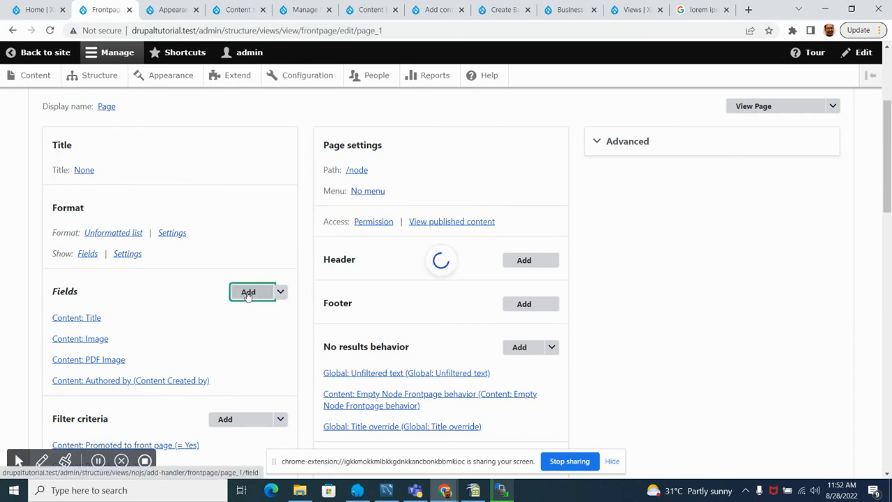
pyautogui.scroll(-5, 247, 270)
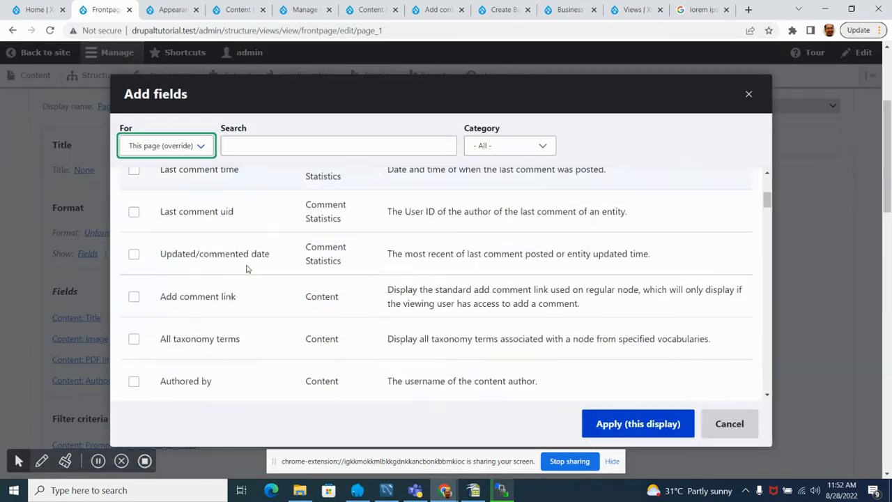
pyautogui.scroll(-3, 247, 269)
pyautogui.scroll(1, 163, 271)
pyautogui.click(134, 248)
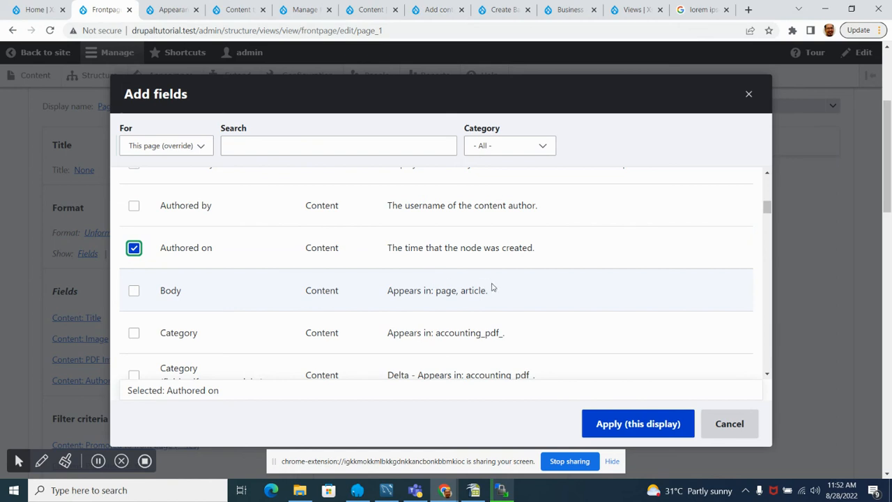
pyautogui.click(654, 431)
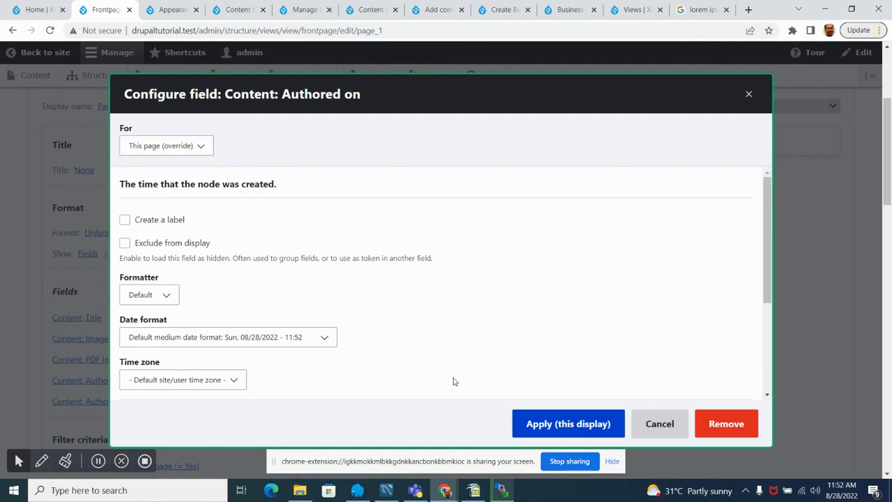
pyautogui.click(560, 426)
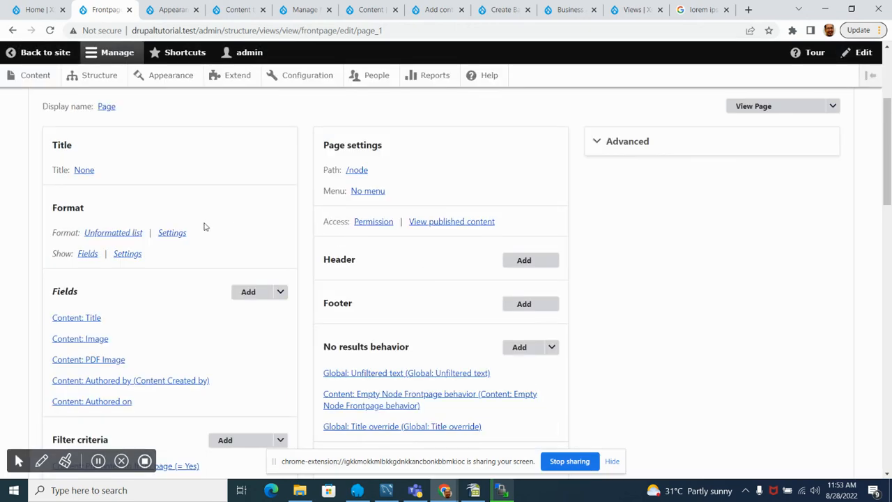
# Step: Examine the fields shown for each content item in the preview alongside the view's filter and sort criteria
pyautogui.scroll(-10, 204, 227)
pyautogui.scroll(-1, 205, 235)
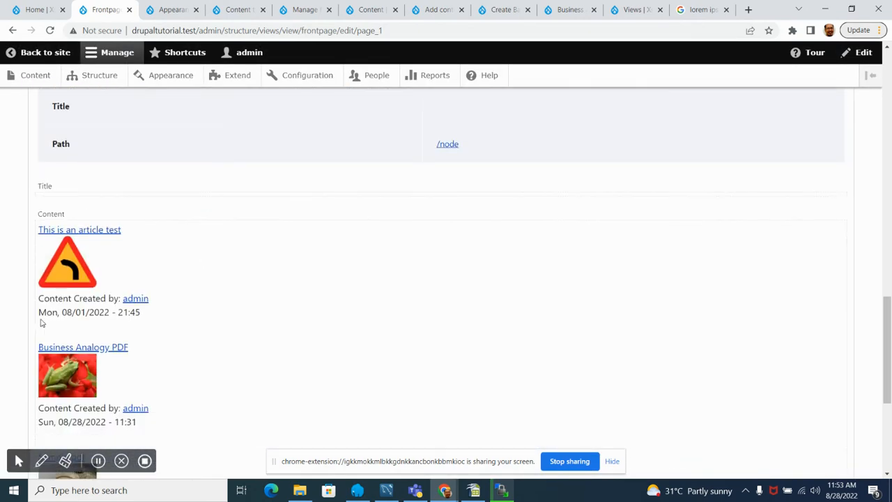
pyautogui.scroll(-4, 210, 325)
pyautogui.scroll(7, 213, 326)
pyautogui.scroll(3, 211, 324)
pyautogui.scroll(-7, 203, 314)
pyautogui.scroll(2, 201, 305)
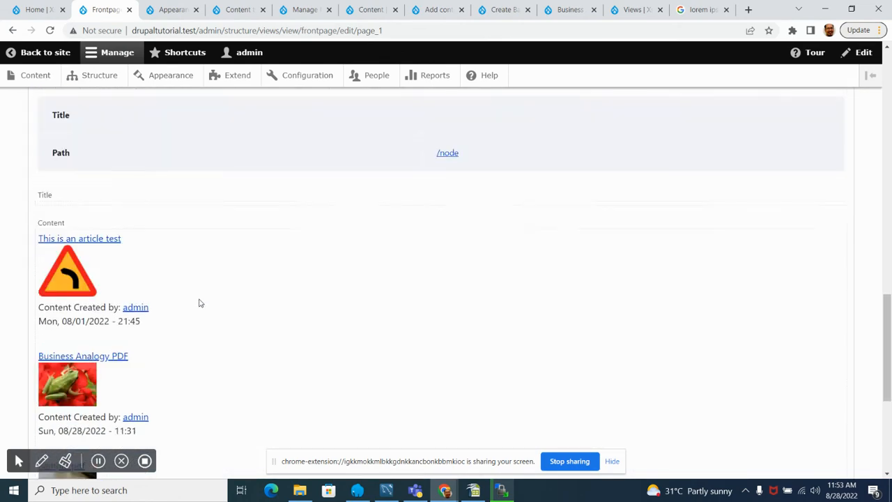
pyautogui.scroll(10, 197, 298)
pyautogui.scroll(-4, 245, 197)
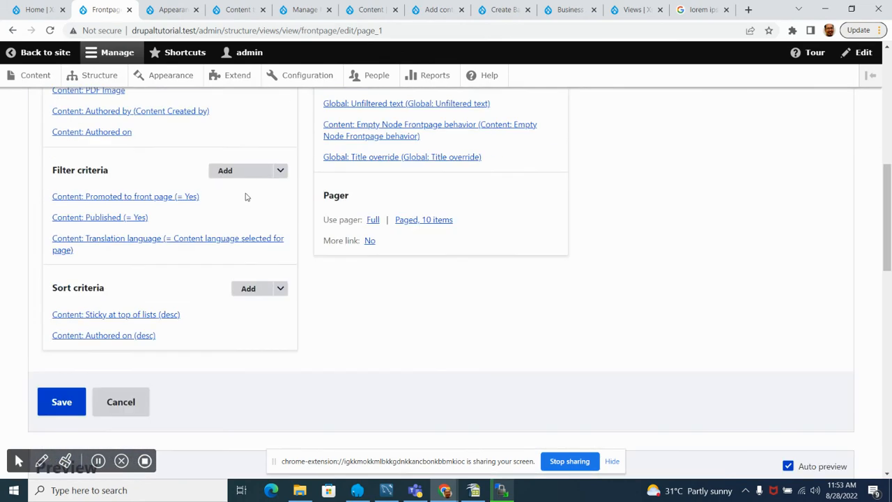
pyautogui.scroll(-6, 230, 319)
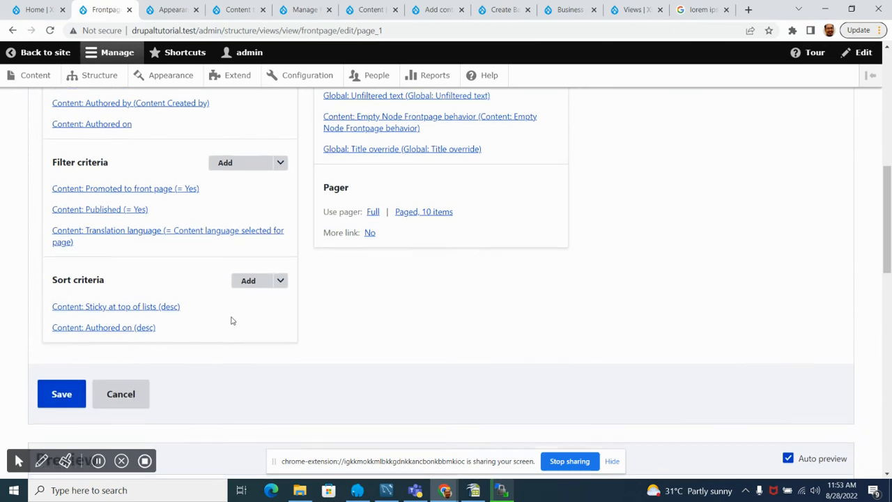
pyautogui.scroll(-2, 157, 313)
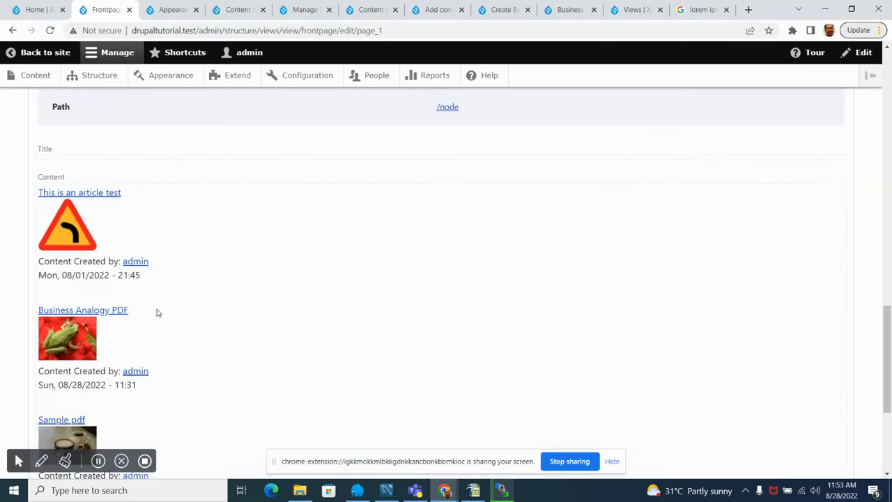
pyautogui.scroll(-3, 156, 305)
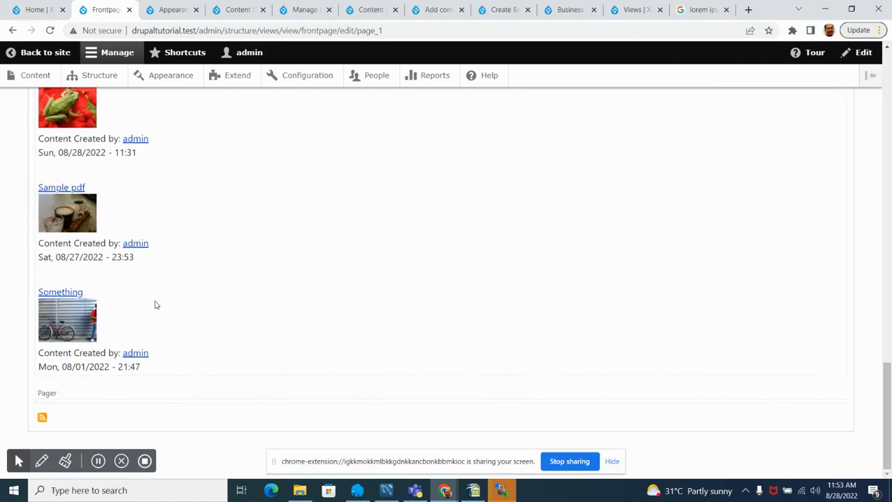
pyautogui.scroll(6, 156, 306)
pyautogui.scroll(-2, 154, 304)
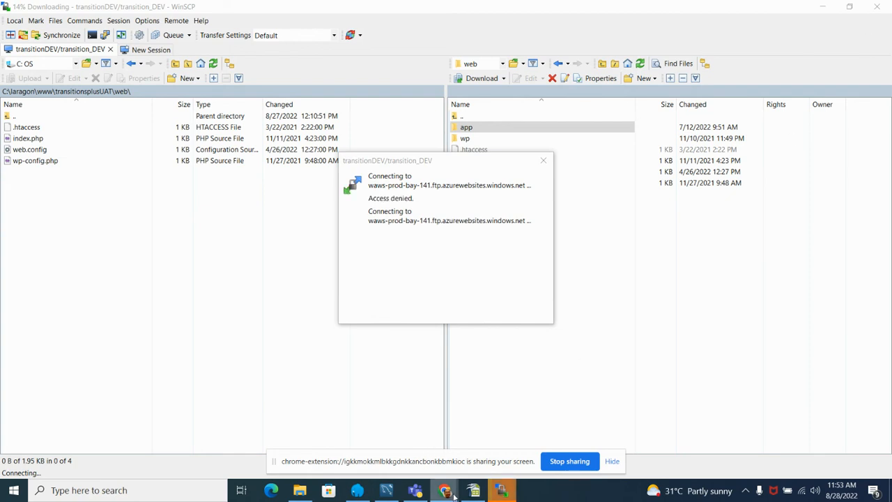
# Step: Switch back to the Chrome window with the Frontpage view and save the view
pyautogui.moveTo(443, 493)
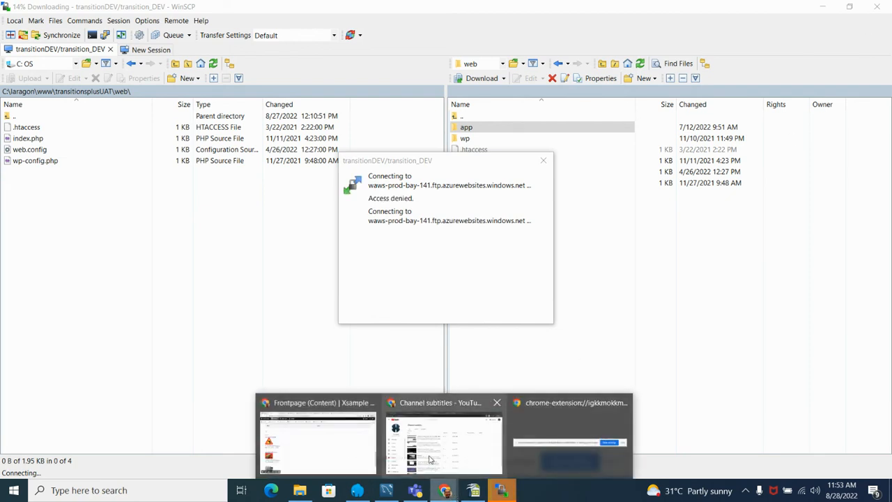
pyautogui.click(333, 446)
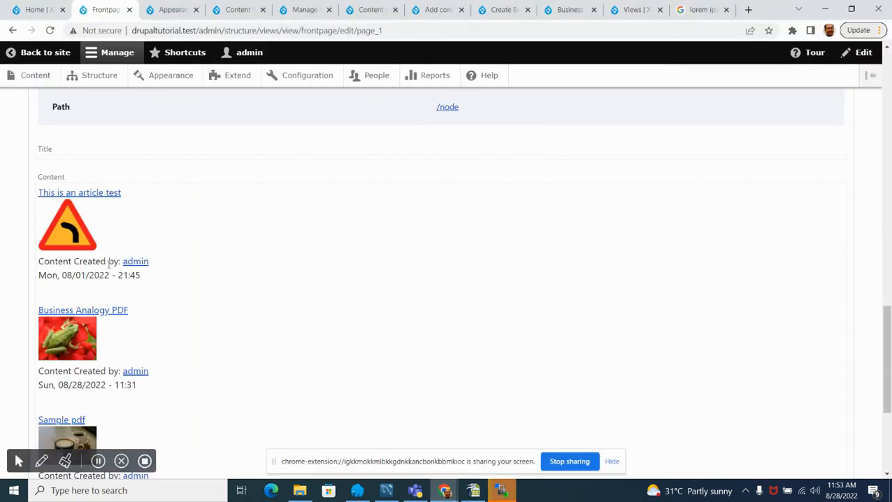
pyautogui.scroll(-3, 84, 291)
pyautogui.scroll(6, 80, 292)
pyautogui.scroll(1, 80, 291)
pyautogui.click(70, 112)
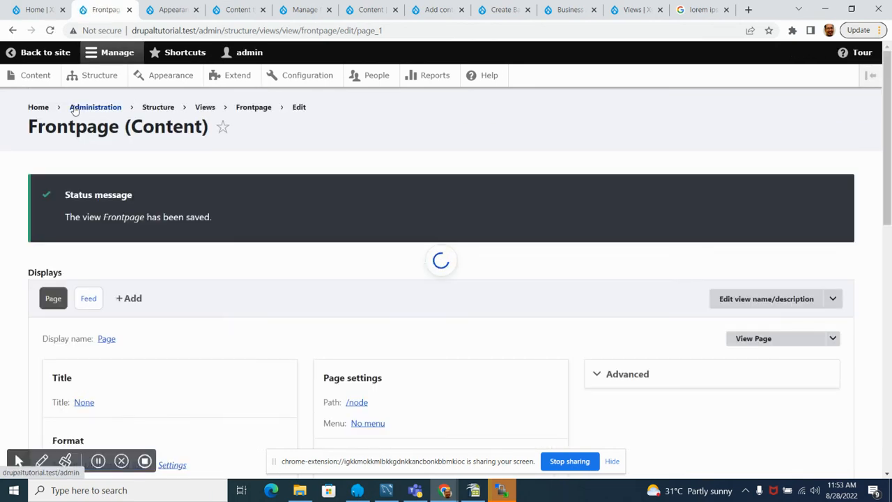
# Step: Open a second copy of drupaltutorial.test/node in a new browser tab placed directly after the existing Home tab
pyautogui.click(31, 9)
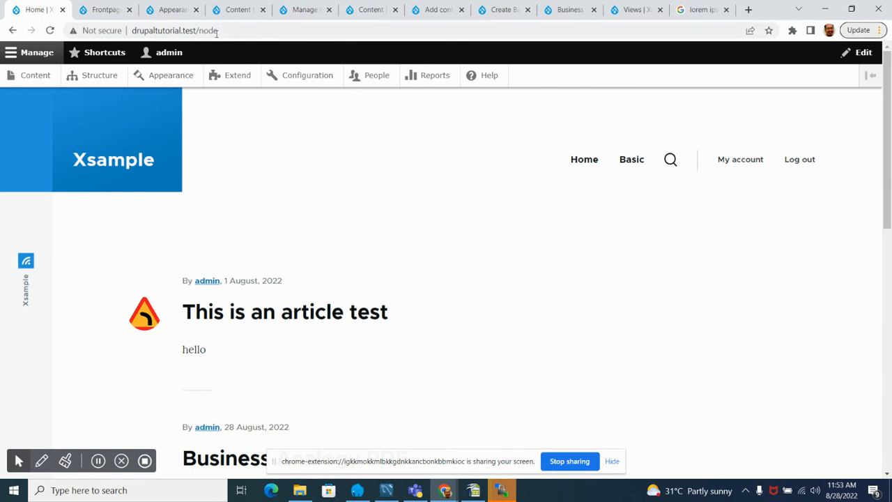
pyautogui.click(206, 30)
pyautogui.hotkey('ctrl', 'c')
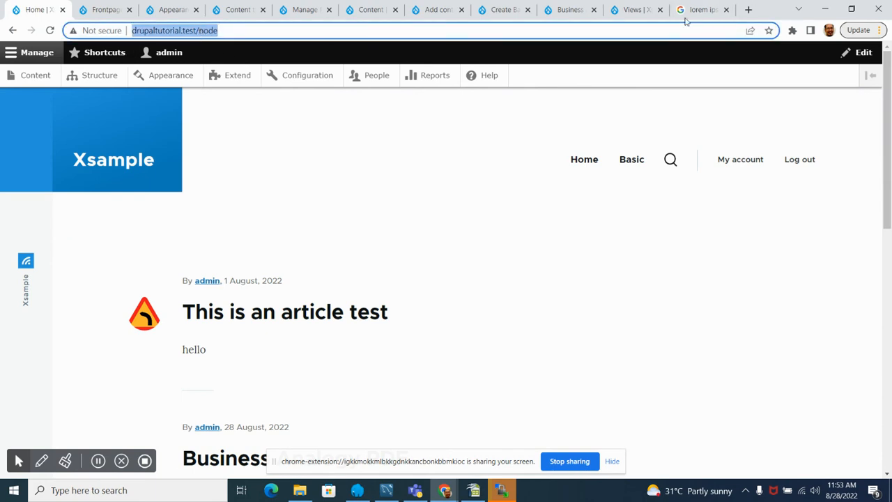
pyautogui.click(749, 10)
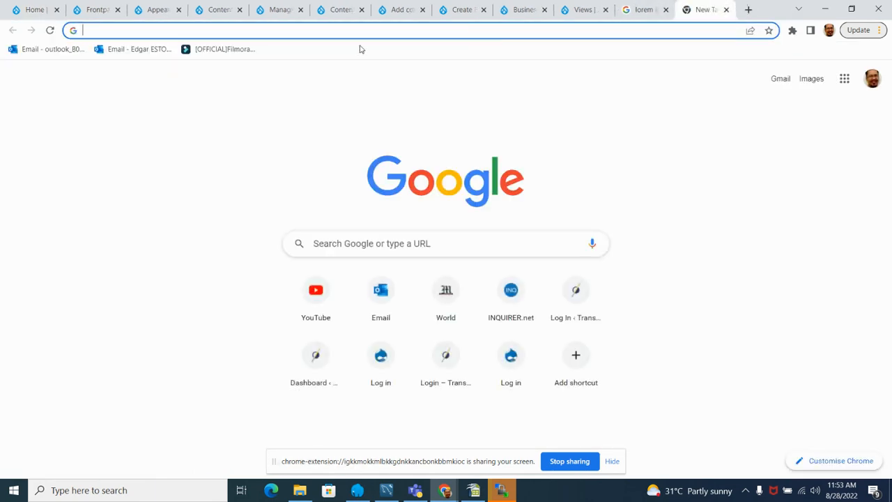
pyautogui.moveTo(701, 10); pyautogui.dragTo(309, 36)
pyautogui.moveTo(170, 2)
pyautogui.mouseDown()
pyautogui.moveTo(159, 8)
pyautogui.moveTo(165, 12)
pyautogui.mouseUp()
pyautogui.hotkey('ctrl', 'v')
pyautogui.press('Return')
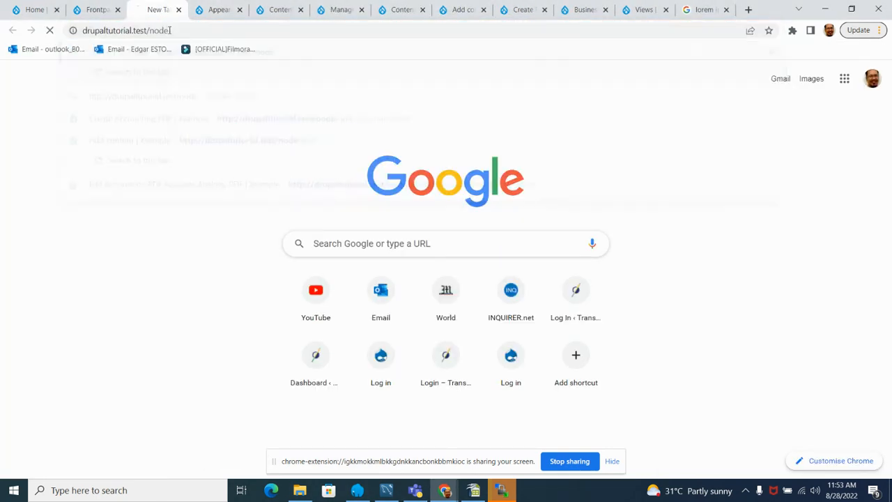
pyautogui.moveTo(167, 9); pyautogui.dragTo(98, 11)
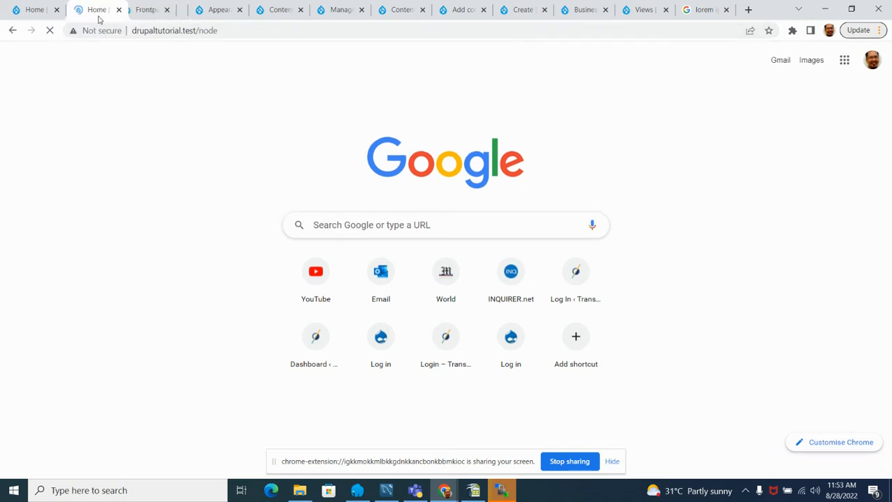
# Step: Compare the content listing on the newly loaded front page with the old version in the original Home tab
pyautogui.scroll(-5, 272, 247)
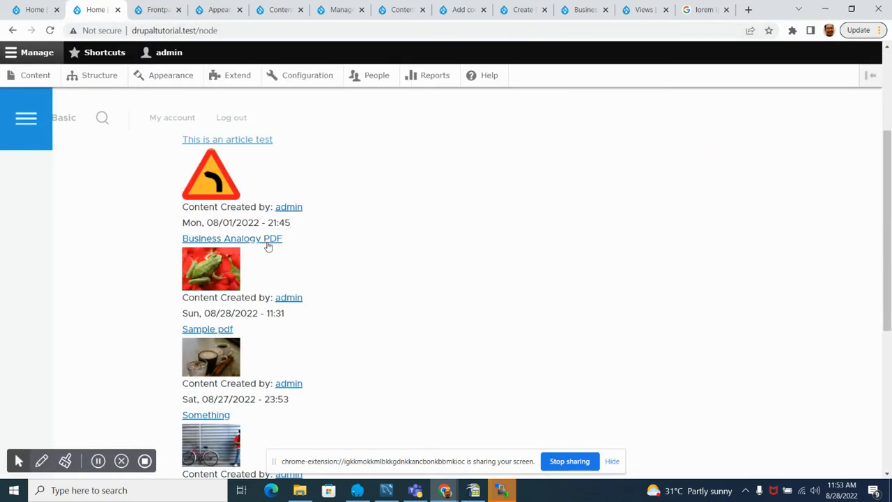
pyautogui.scroll(3, 277, 251)
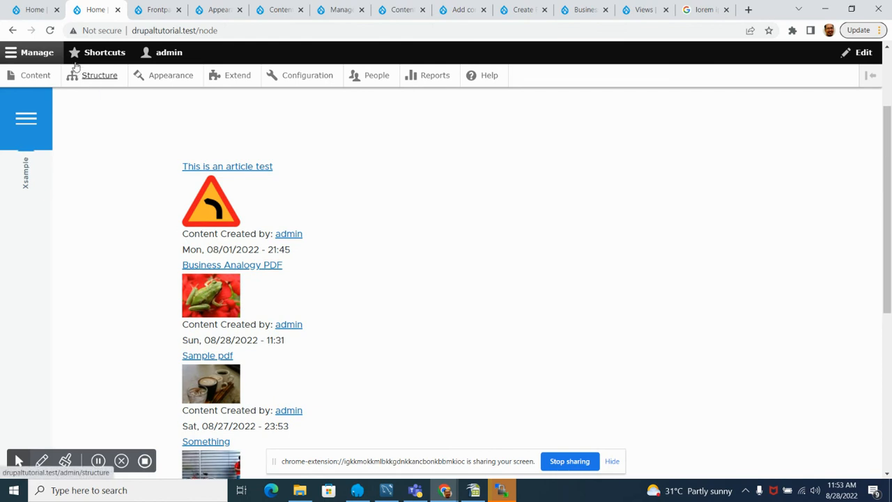
pyautogui.click(28, 10)
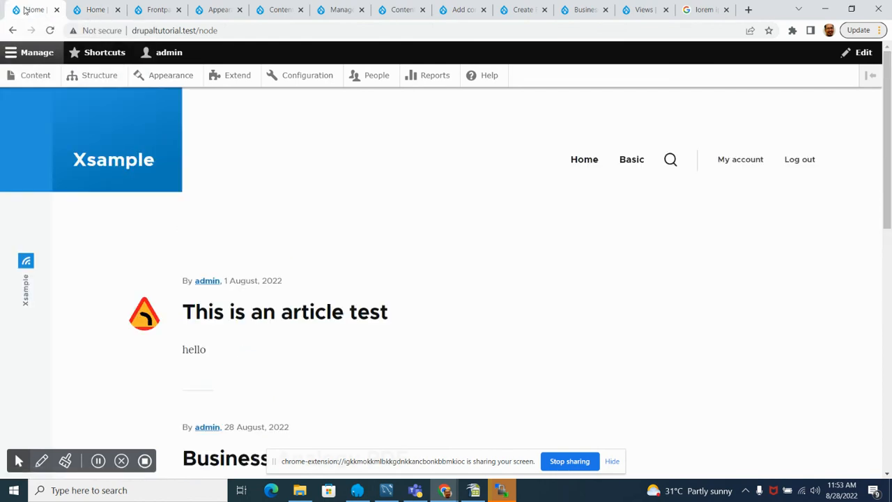
pyautogui.scroll(-3, 181, 262)
pyautogui.scroll(-2, 182, 263)
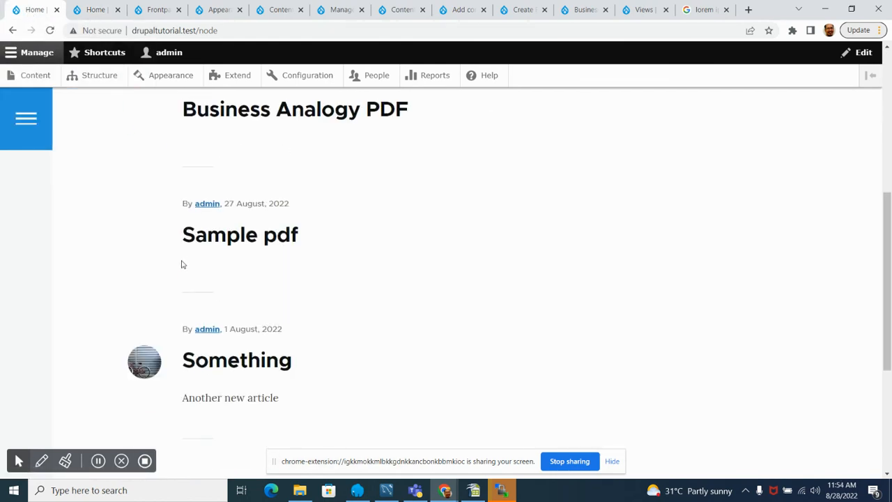
pyautogui.scroll(4, 181, 251)
pyautogui.click(95, 10)
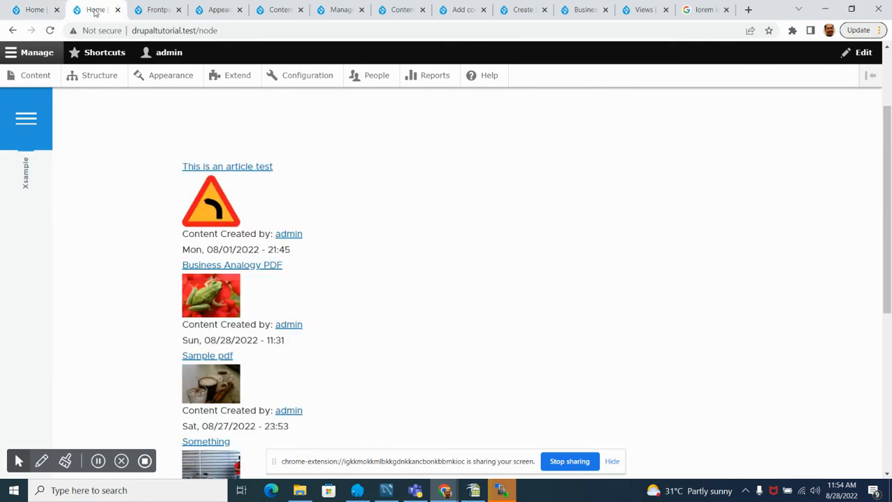
pyautogui.scroll(-2, 220, 313)
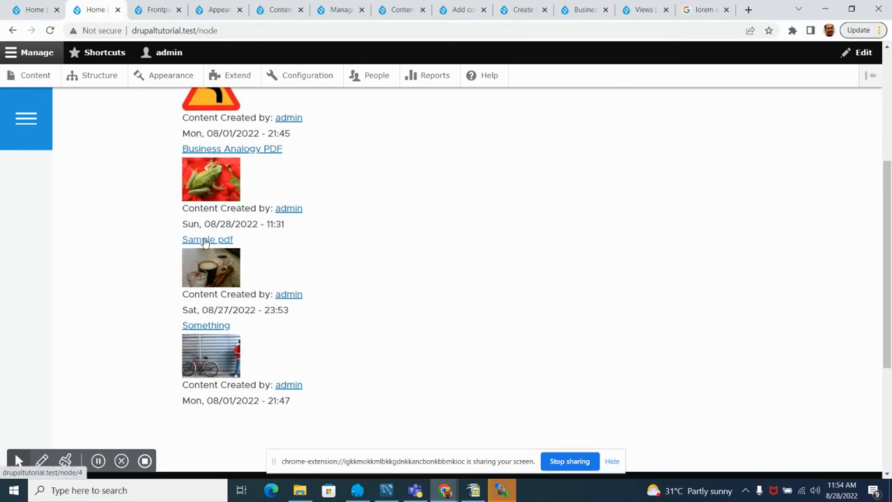
pyautogui.scroll(-2, 204, 241)
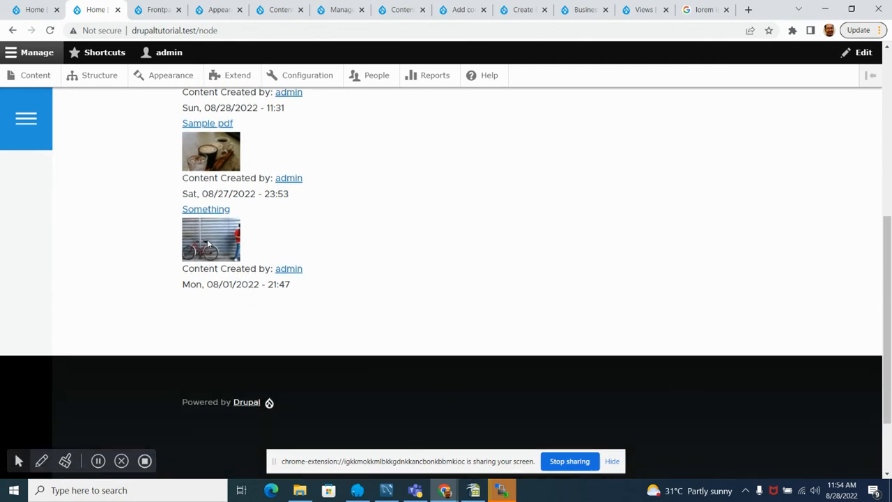
# Step: Examine the title, thumbnail, author and date fields displayed for each content item on the updated front page
pyautogui.scroll(4, 208, 243)
pyautogui.scroll(1, 208, 241)
pyautogui.scroll(-3, 206, 237)
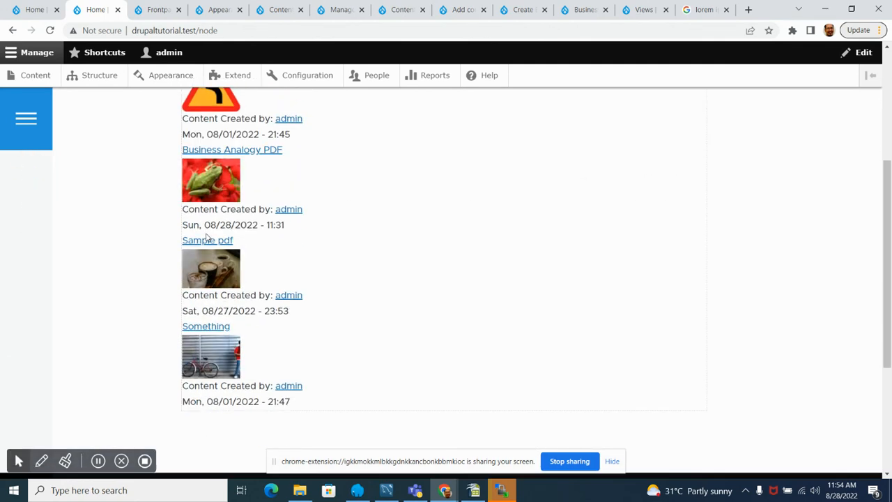
pyautogui.scroll(3, 208, 238)
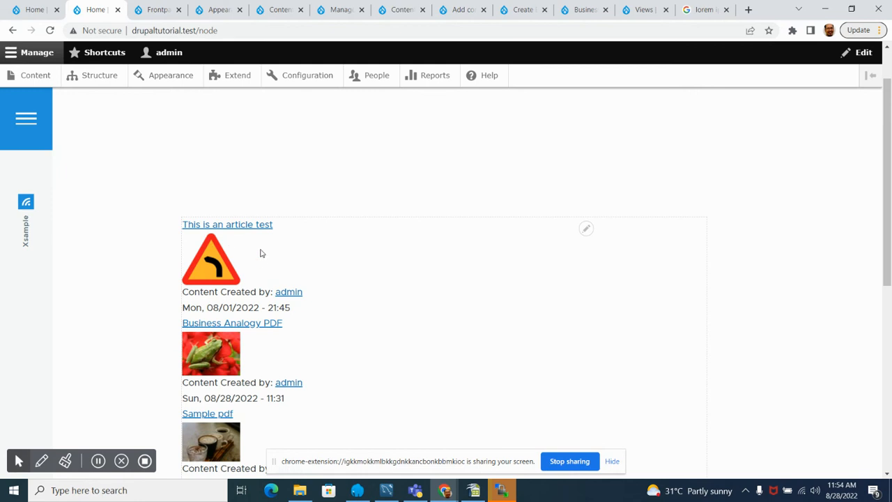
pyautogui.scroll(-4, 265, 331)
pyautogui.scroll(3, 272, 333)
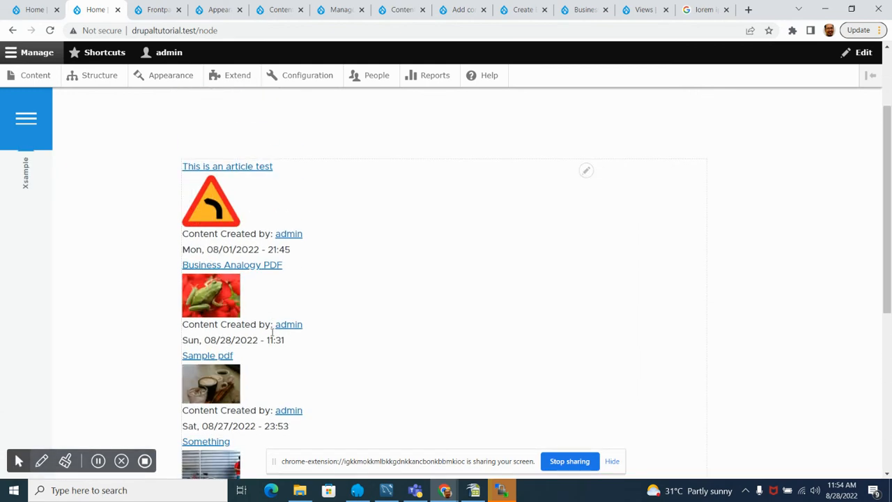
pyautogui.scroll(2, 272, 334)
pyautogui.scroll(-4, 272, 336)
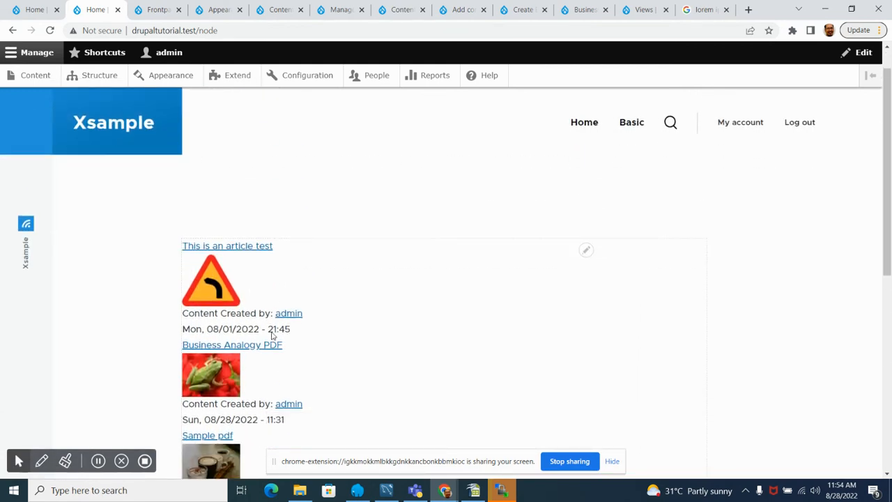
pyautogui.scroll(-2, 273, 336)
pyautogui.scroll(3, 277, 341)
pyautogui.scroll(-1, 278, 342)
pyautogui.scroll(-2, 279, 342)
pyautogui.scroll(5, 281, 342)
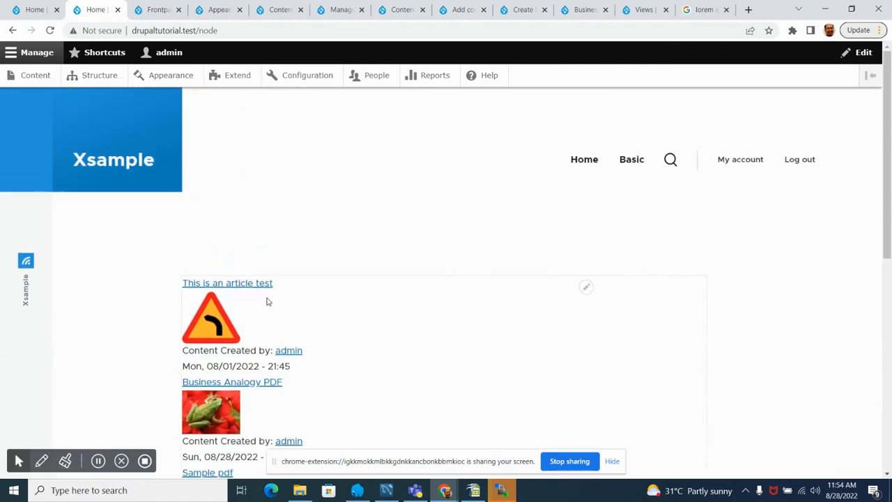
pyautogui.scroll(-2, 268, 301)
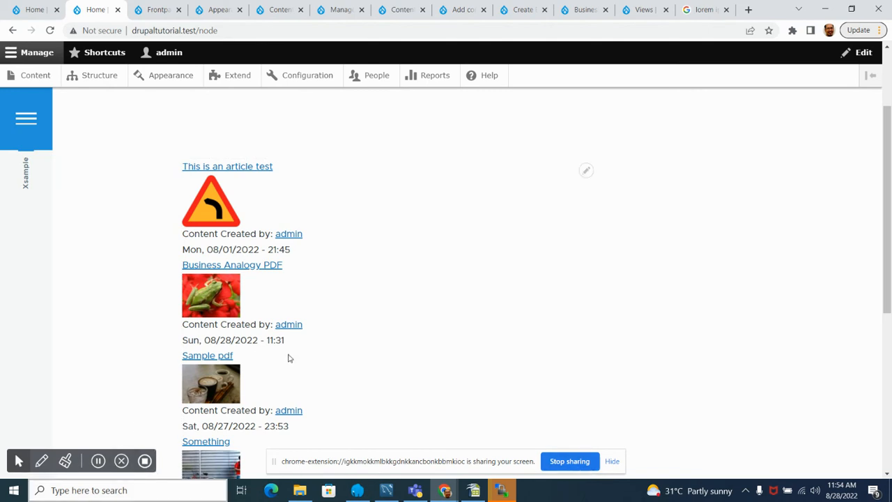
pyautogui.scroll(-4, 292, 348)
pyautogui.scroll(4, 295, 336)
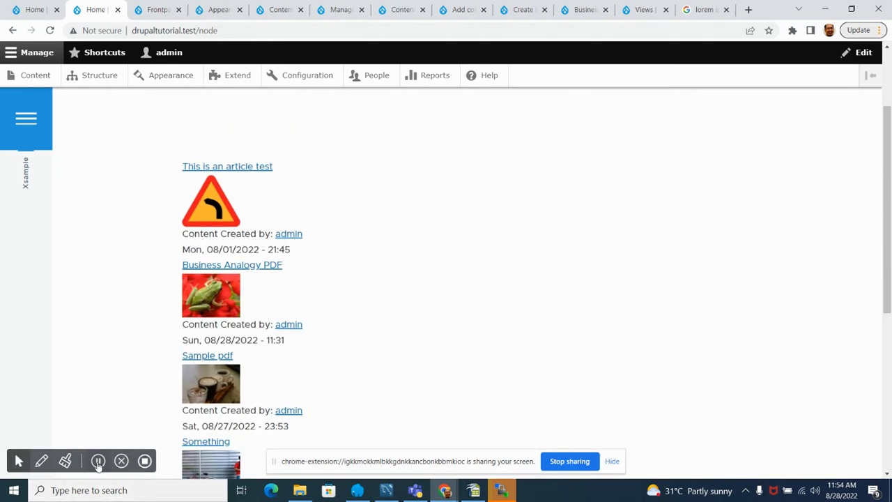
pyautogui.scroll(2, 279, 391)
pyautogui.scroll(-5, 252, 264)
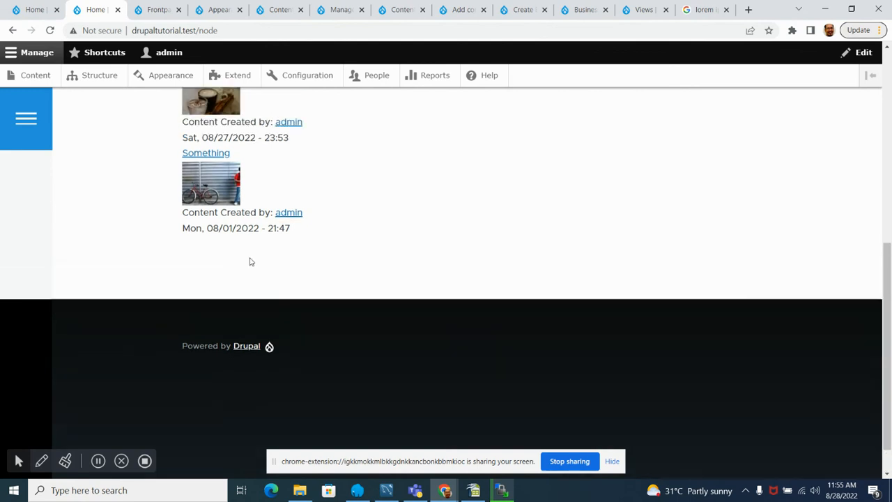
pyautogui.scroll(5, 249, 261)
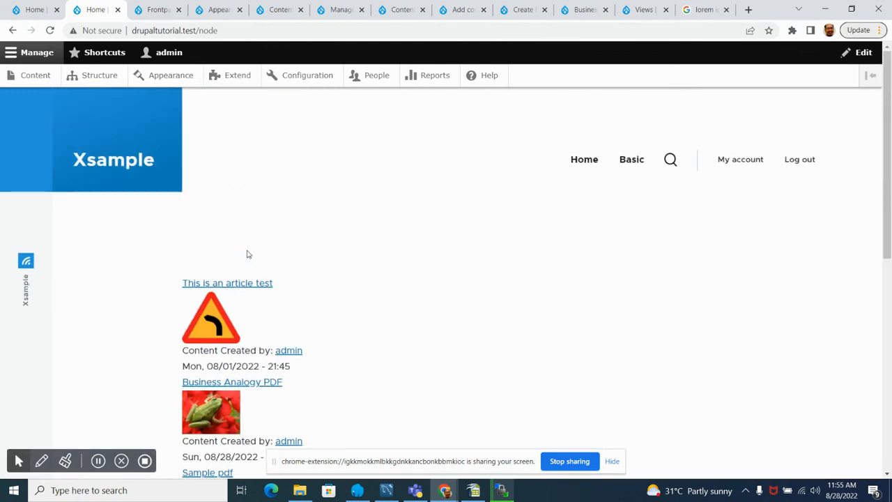
pyautogui.scroll(-5, 248, 255)
pyautogui.scroll(4, 246, 252)
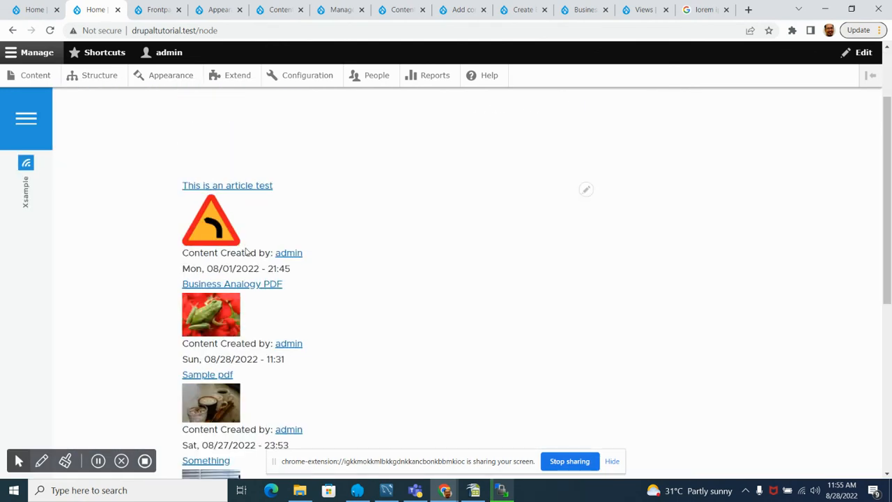
pyautogui.scroll(2, 247, 253)
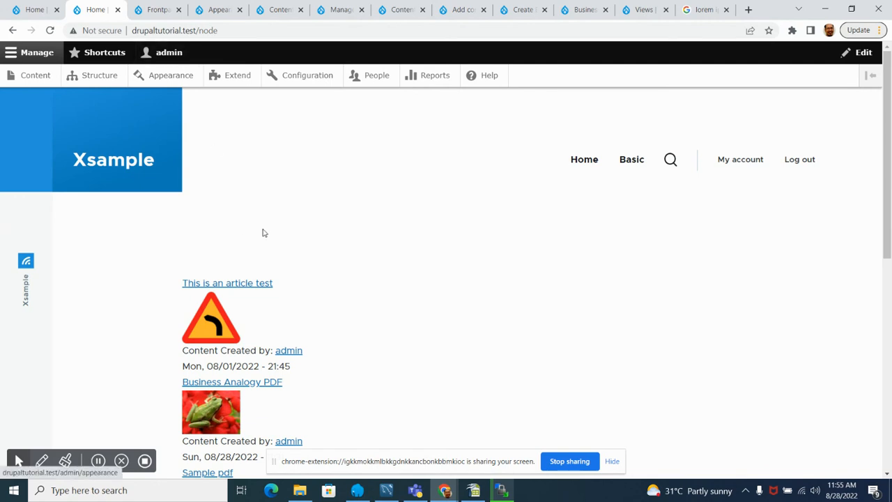
pyautogui.scroll(-3, 305, 356)
pyautogui.scroll(3, 244, 348)
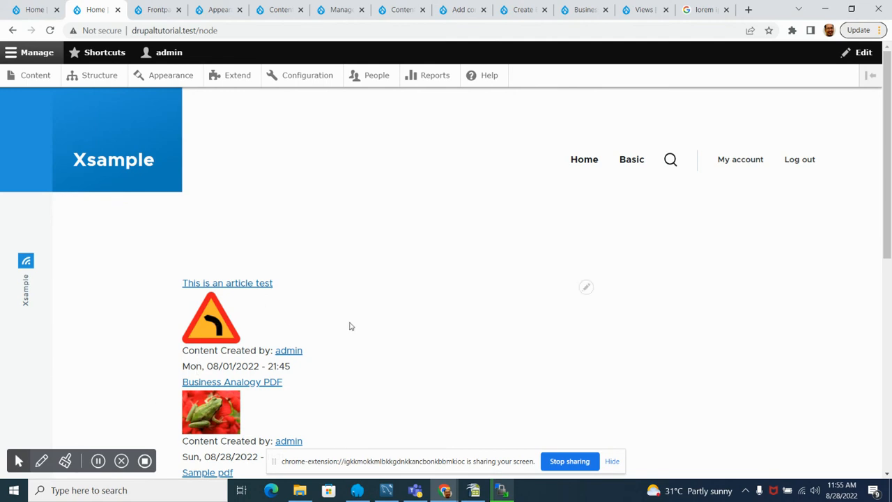
pyautogui.scroll(-5, 307, 325)
pyautogui.scroll(4, 302, 325)
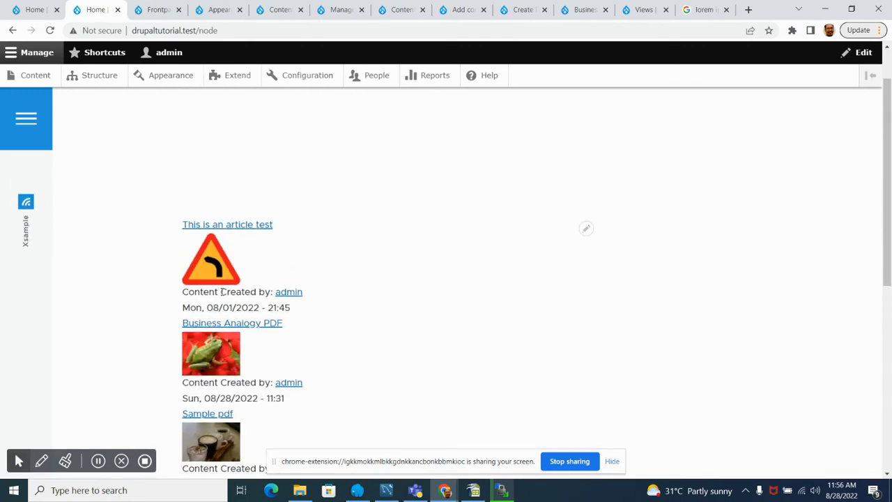
# Step: Check the old front page in the original Home tab once more against the field-based listing in the second Home tab
pyautogui.click(32, 9)
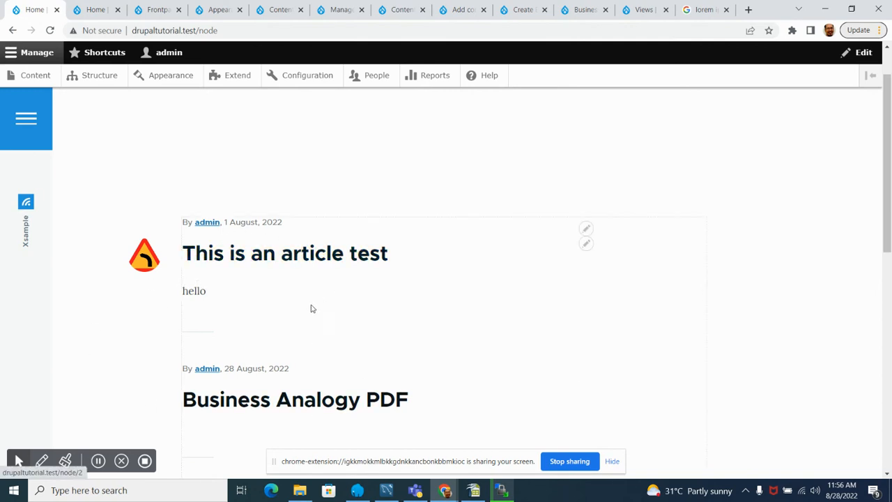
pyautogui.click(90, 10)
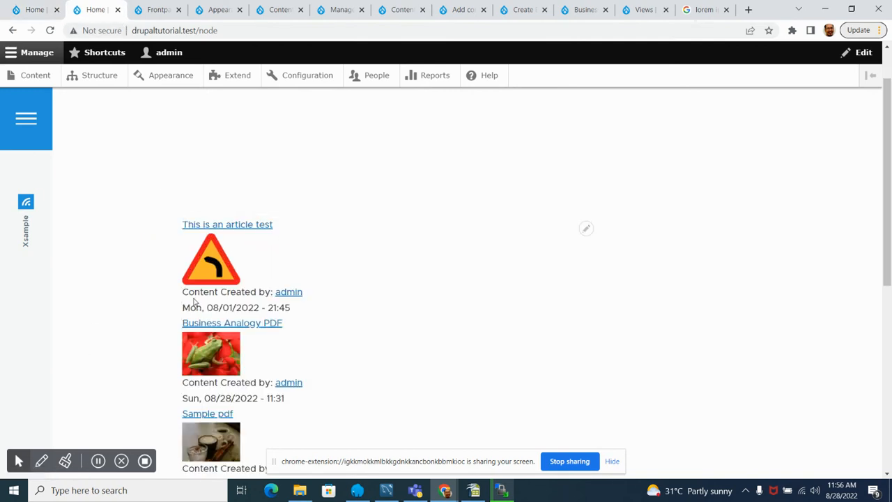
pyautogui.scroll(-3, 269, 297)
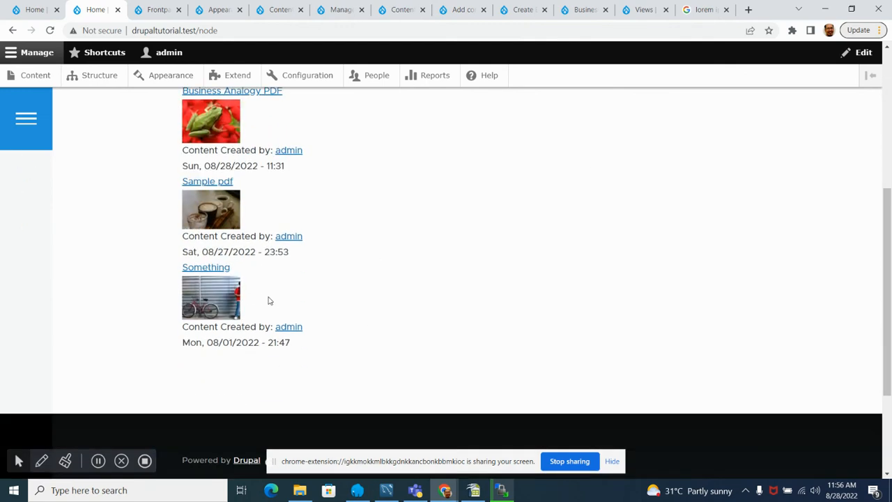
pyautogui.scroll(3, 270, 299)
pyautogui.scroll(-4, 269, 296)
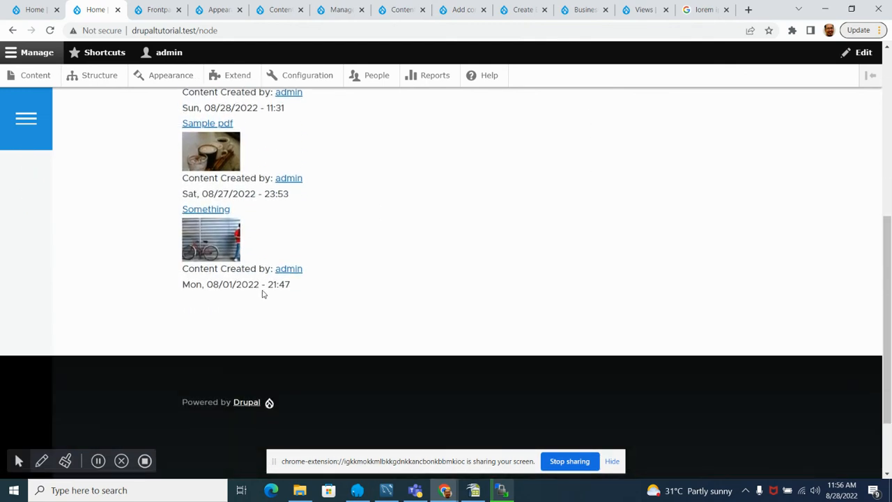
pyautogui.scroll(4, 262, 288)
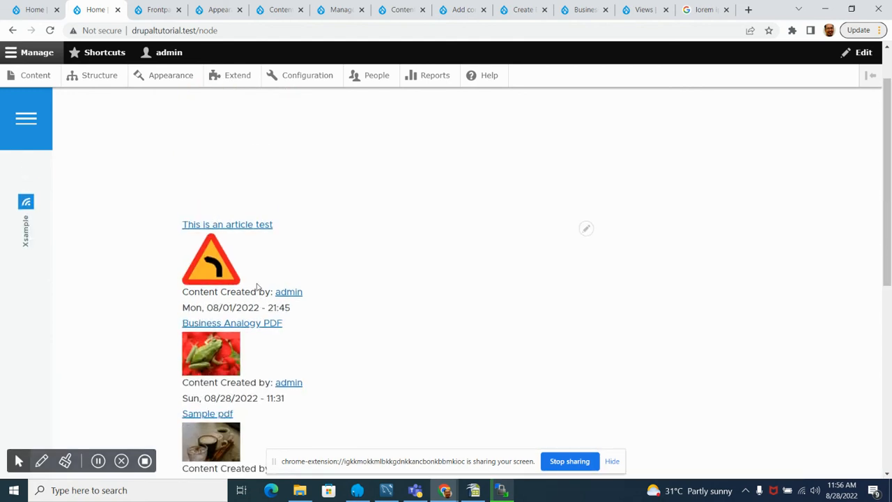